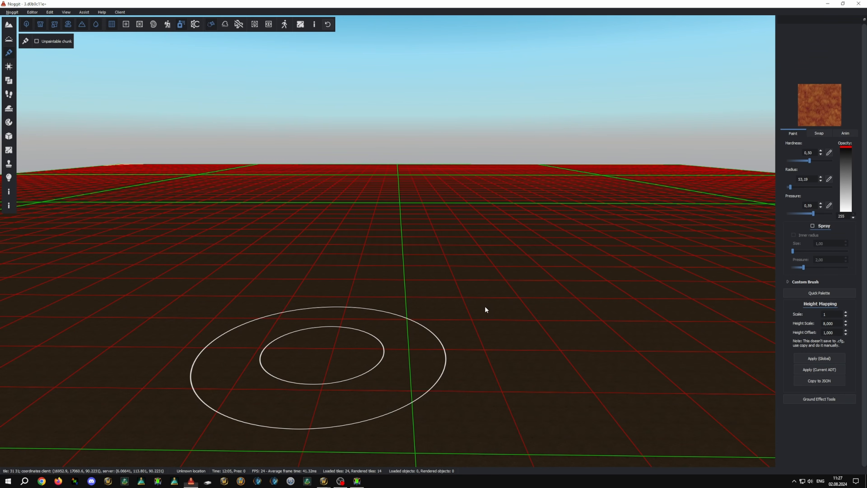
Paint the orange ground texture across the foreground, stamp a mountain behind it with the image-mask brush, and save the map
mouse_move(283, 333)
left_mouse_down()
mouse_move(321, 410)
mouse_move(480, 382)
mouse_move(377, 274)
left_mouse_up()
key("F1")
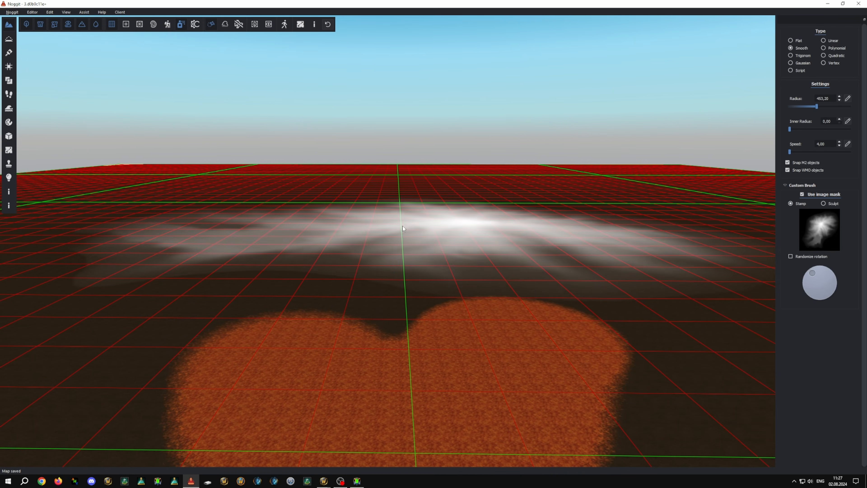
left_click(406, 212)
key("ctrl+s")
Switch to the game client and view the grassy plain and mountain in the game world
left_click_drag(622, 184, 763, 114)
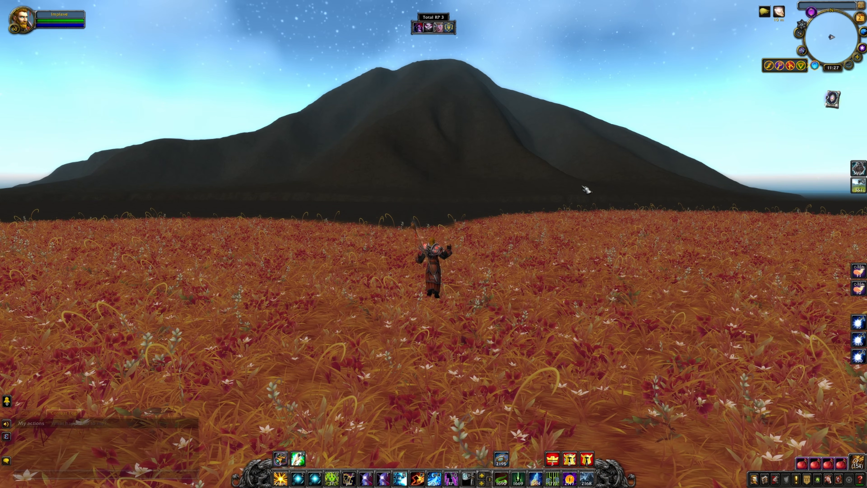
key("w")
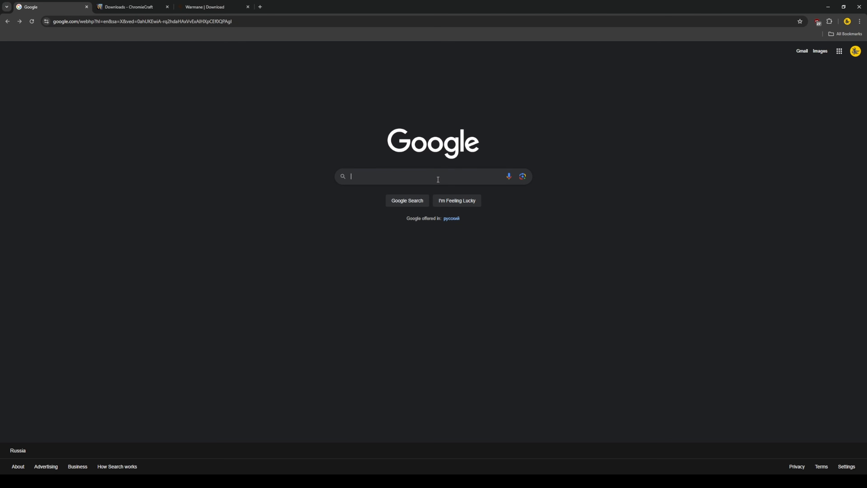
Search Google for "World of Warcraft 3.3.5a.12340 enUS", open WoWDL's client download page and agree to its terms
type("World of Warcraft 3.3.5a.12340 enUS")
left_click(411, 201)
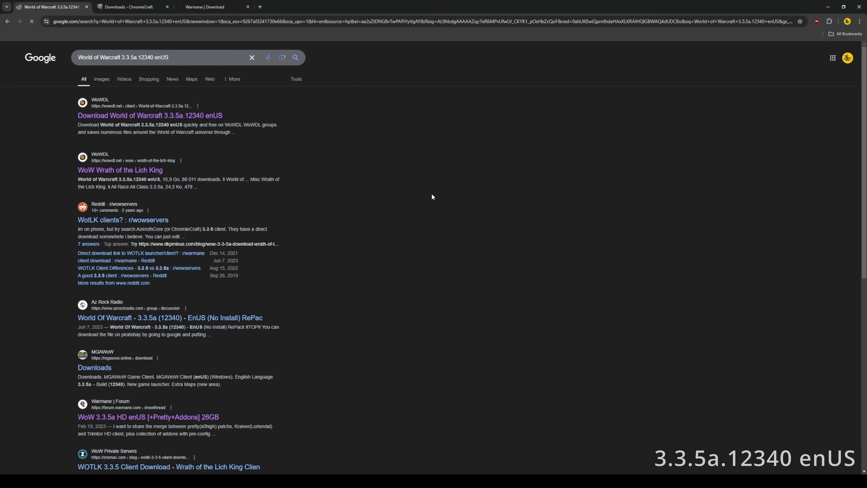
left_click(191, 114)
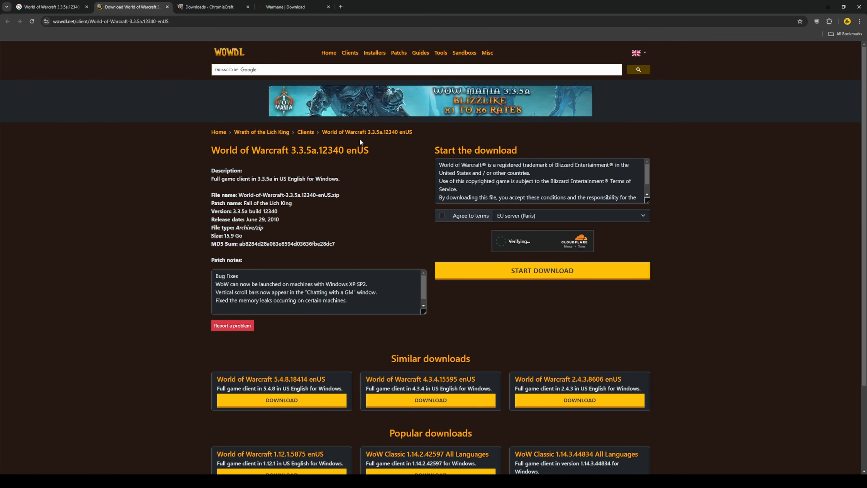
left_click(442, 215)
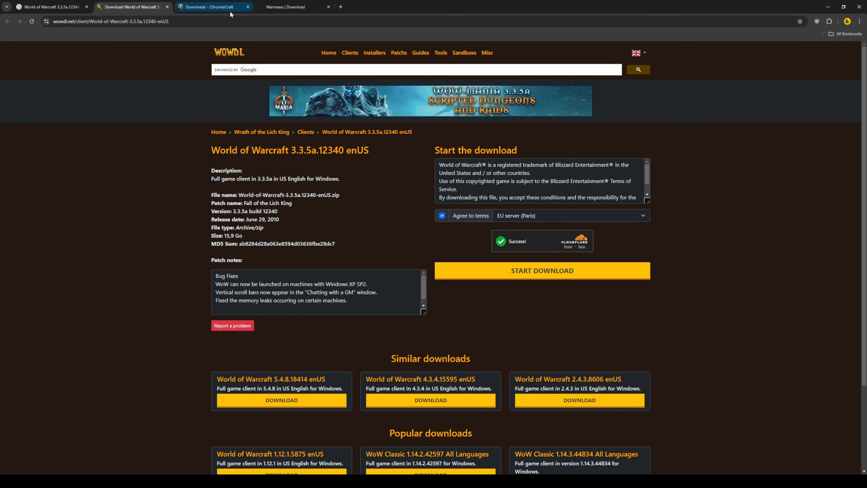
View the ChromieCraft and Warmane client download pages and the Wikipedia article on Microsoft Visual C++
left_click(210, 7)
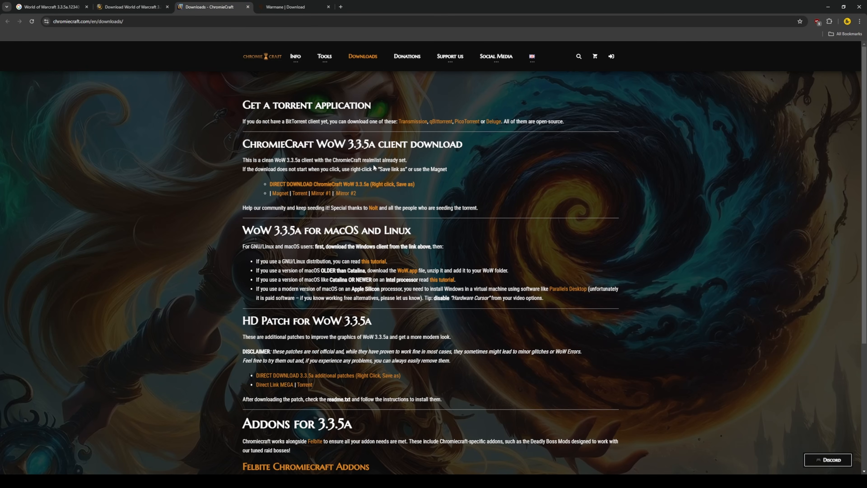
left_click(291, 8)
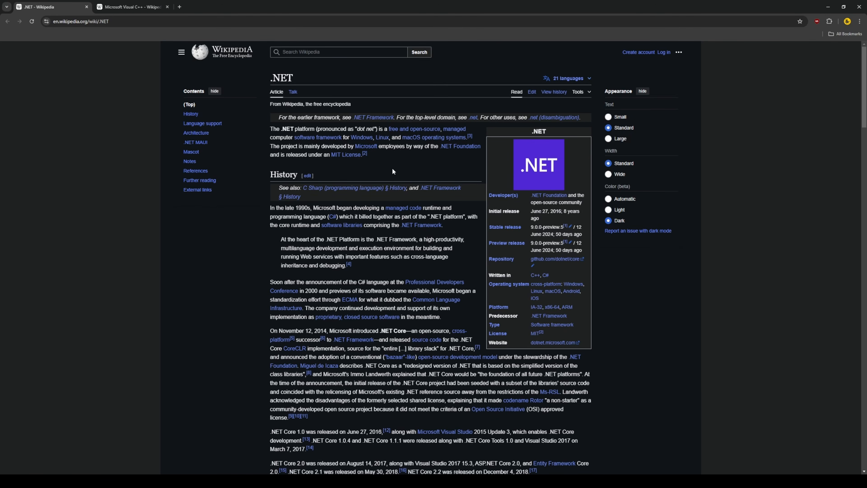
left_click(145, 10)
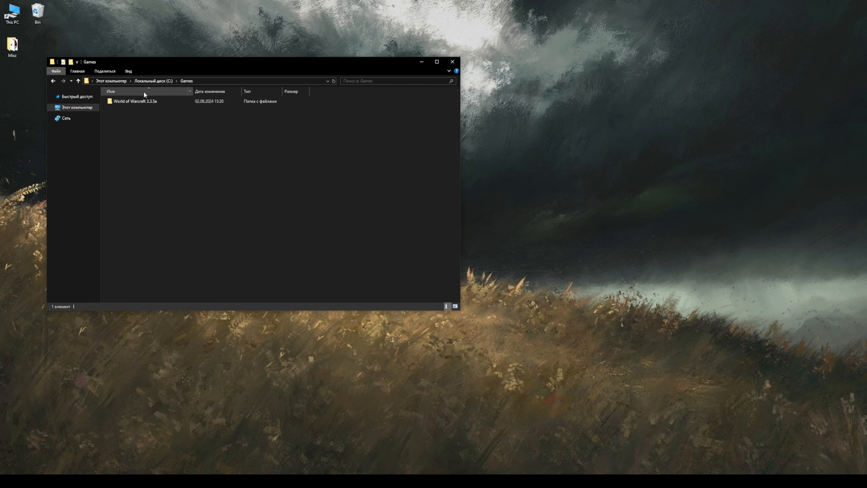
Examine the MPQ files in the Data folder of World of Warcraft 3.3.5a and close the folder window
double_click(137, 102)
double_click(135, 108)
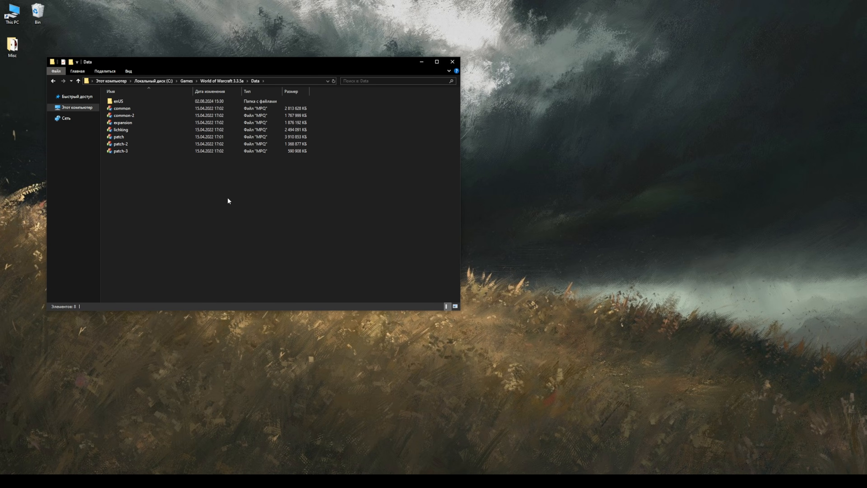
left_click_drag(234, 205, 132, 161)
key("alt+F4")
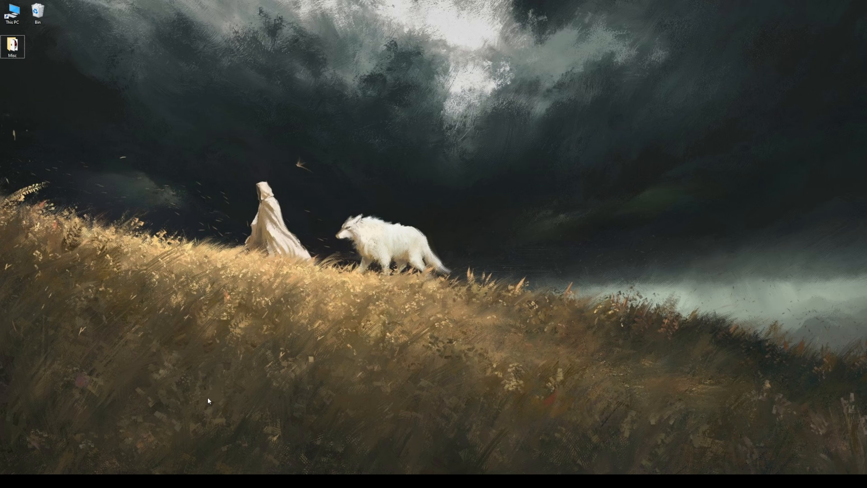
Create a Wrath Of The Lich King project named Guide at G:/Guide, using the Wotlk client path, and open it
left_click(518, 199)
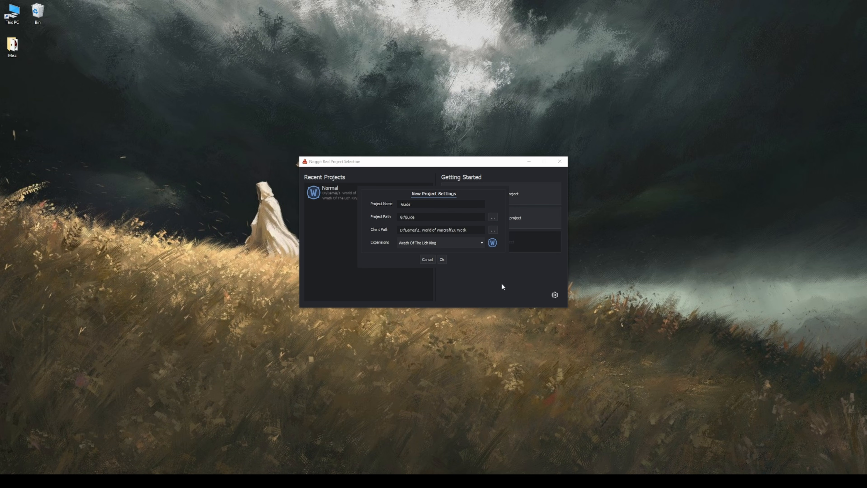
left_click(441, 259)
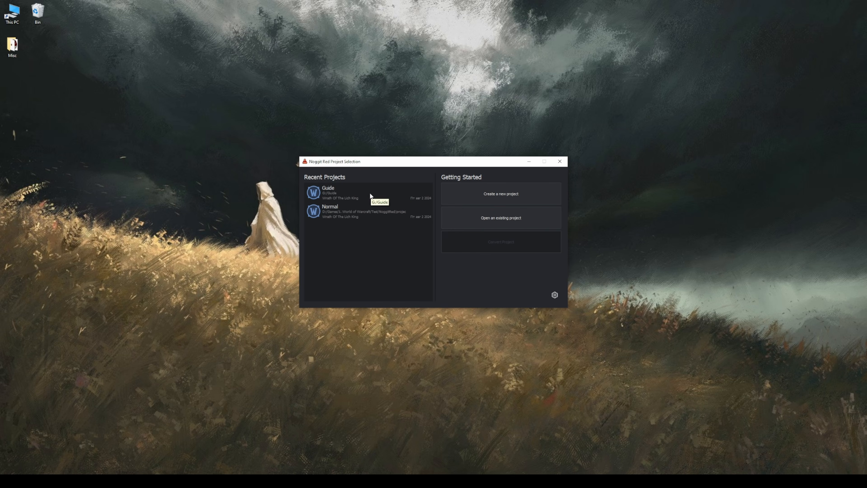
left_click(370, 194)
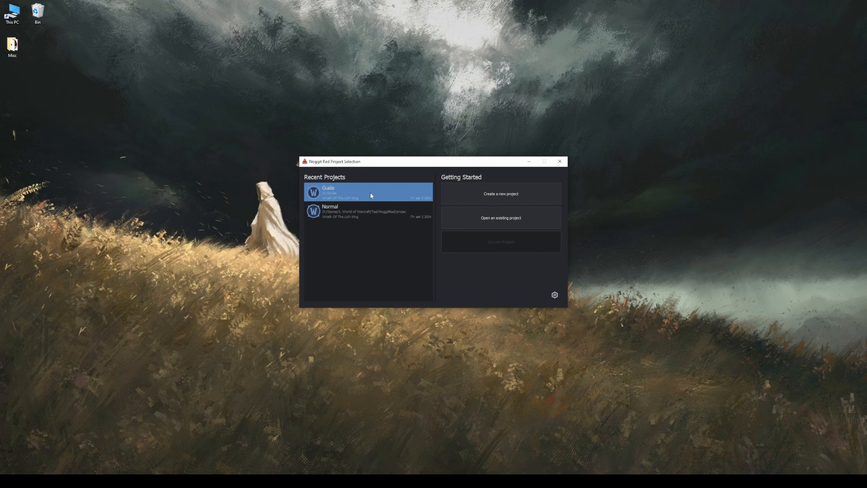
double_click(370, 194)
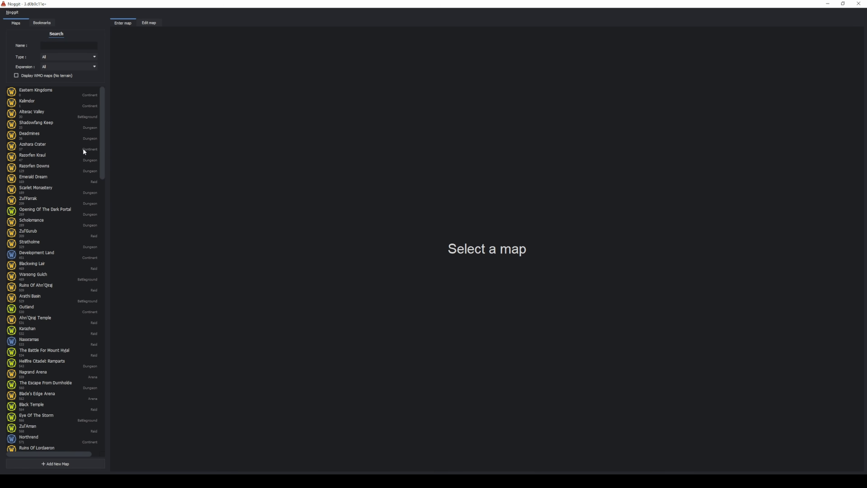
Add a new map with directory custommap and name My New Map, saving it without any tiles
scroll(83, 149, "down", 15)
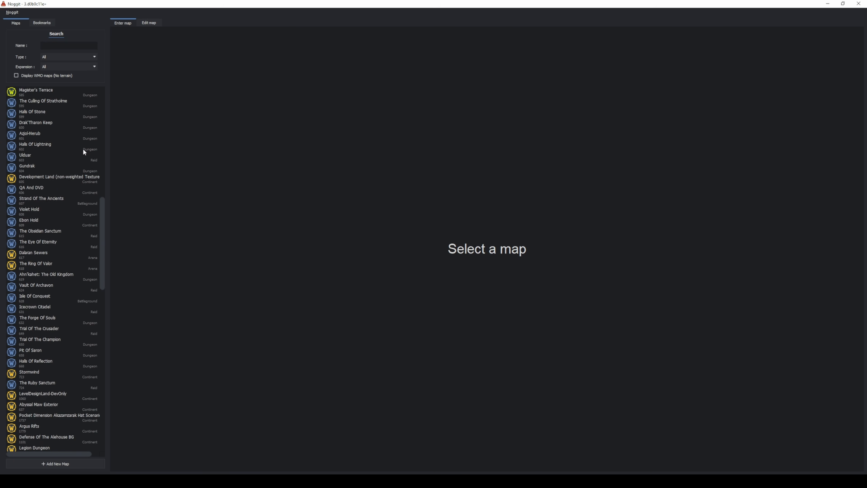
scroll(83, 149, "up", 15)
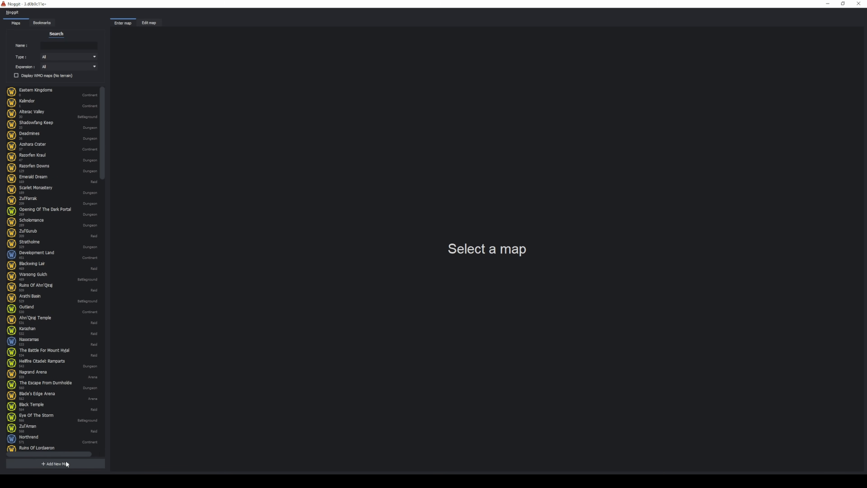
left_click(55, 463)
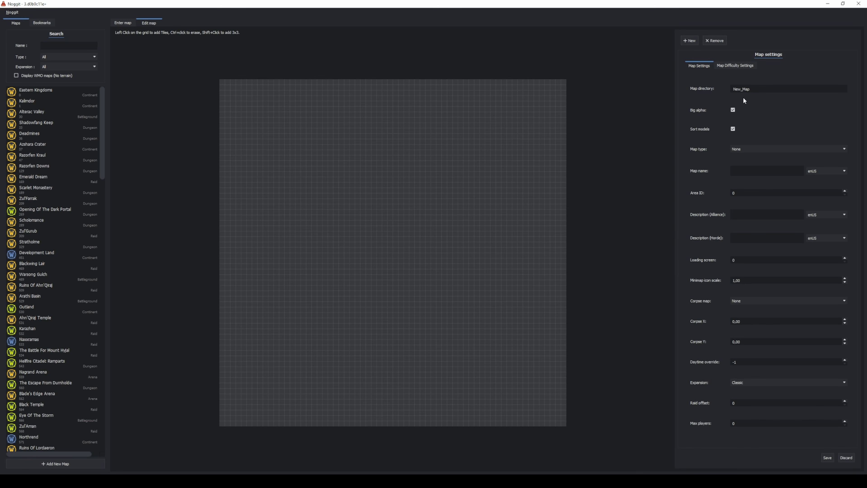
double_click(743, 90)
type("custommap")
left_click(828, 458)
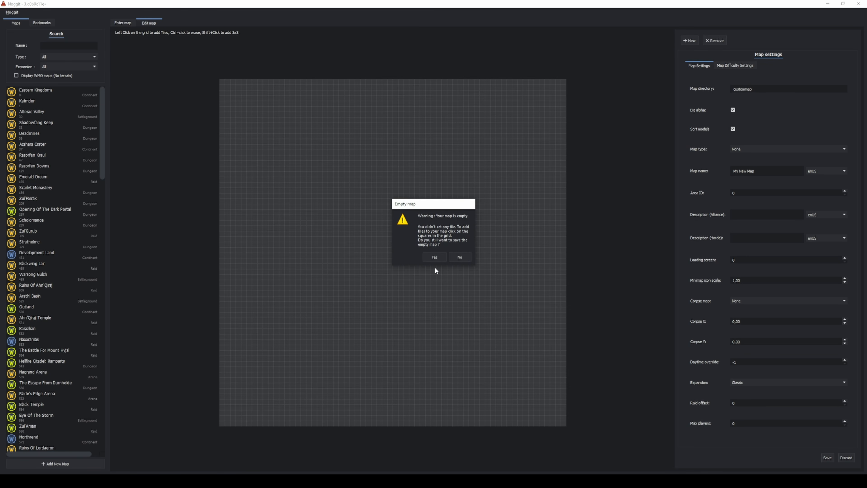
left_click(435, 256)
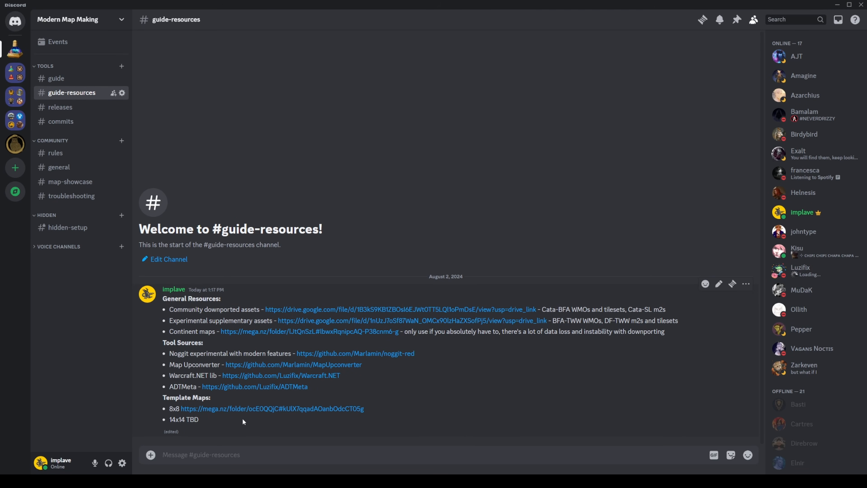
Download the 8x8 template map files from the MEGA link in Discord's guide-resources channel and open the CustomMap(335) archive
left_click(346, 409)
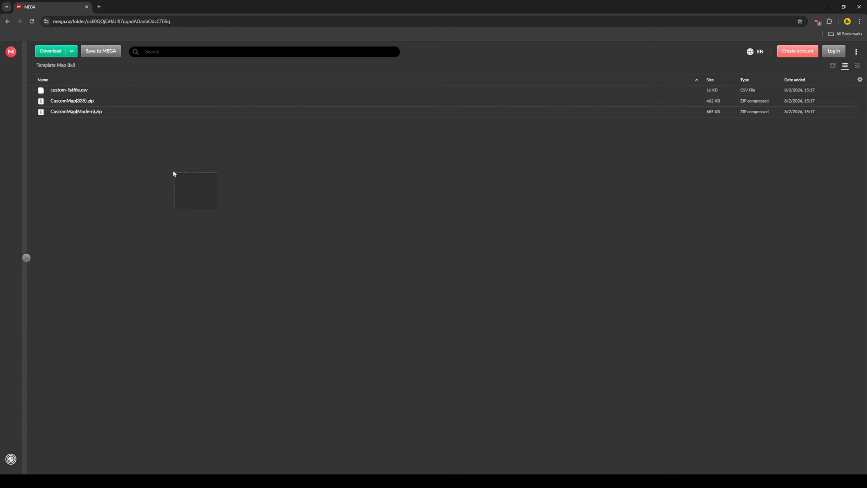
left_click_drag(173, 173, 88, 92)
left_click(275, 229)
left_click(835, 21)
left_click(786, 70)
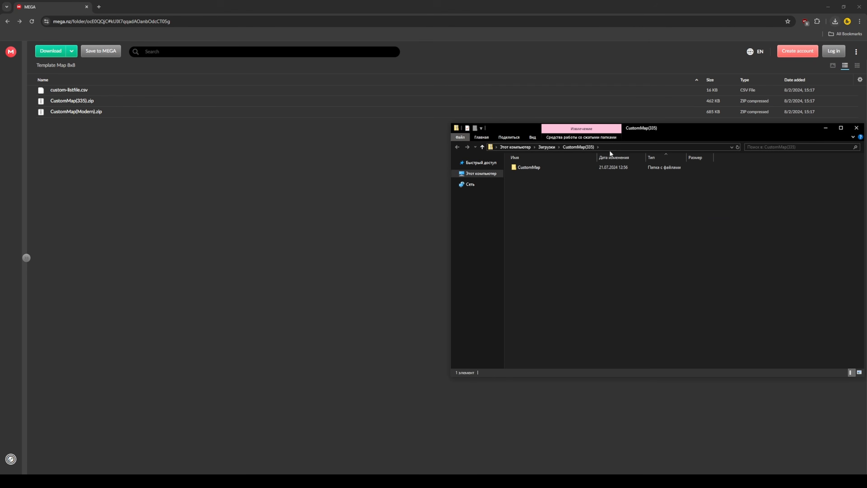
Copy the CustomMap folder from CustomMap(335) into the project's Guide\world\maps folder, replacing the existing files
key("alt+Tab")
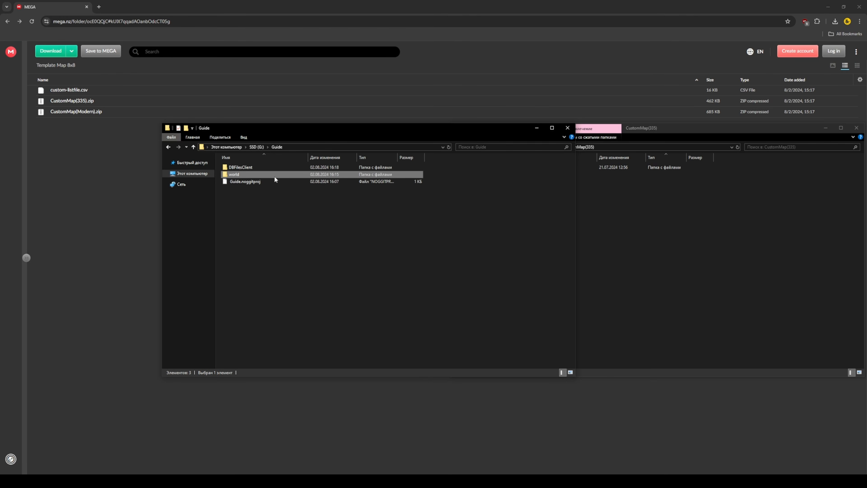
double_click(275, 175)
double_click(268, 167)
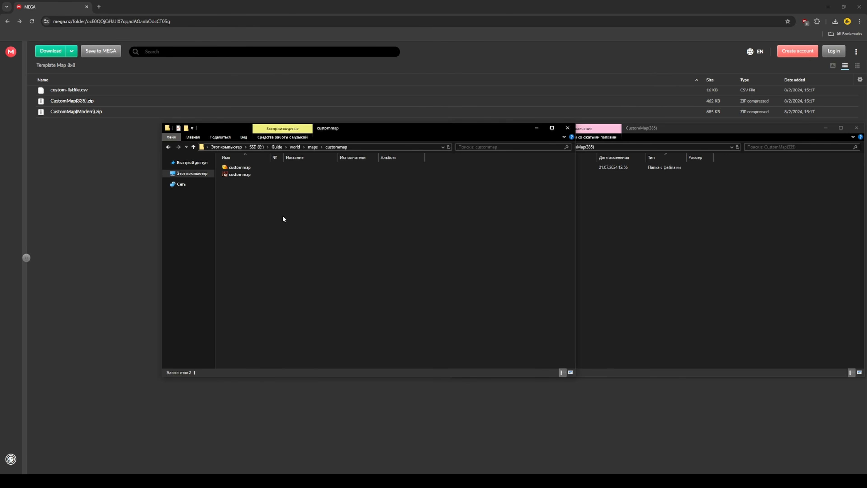
key("alt+Up")
key("alt+Tab")
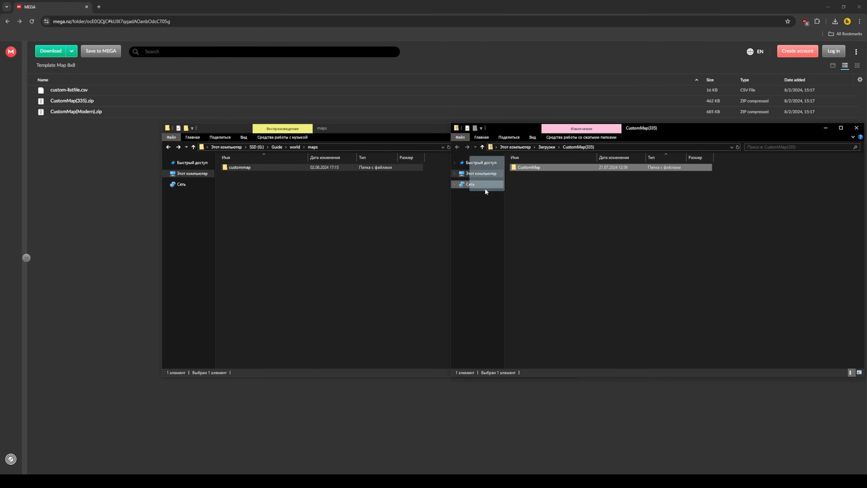
key("alt+Tab")
key("ctrl+v")
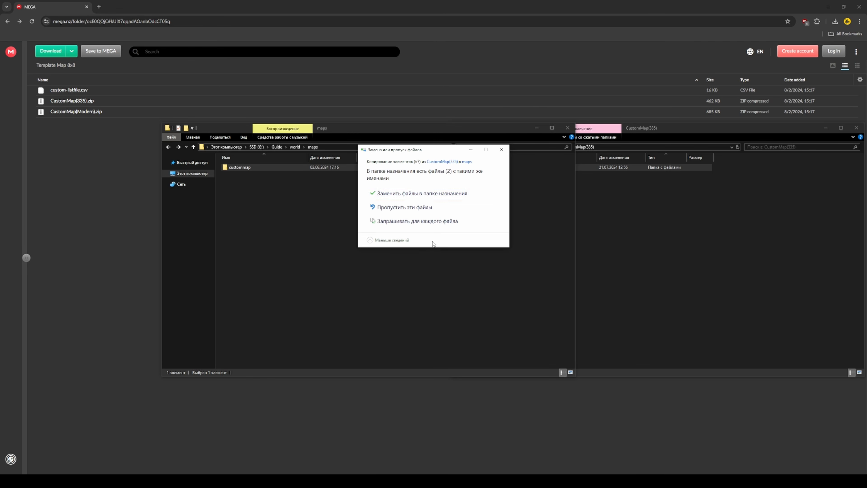
key("Return")
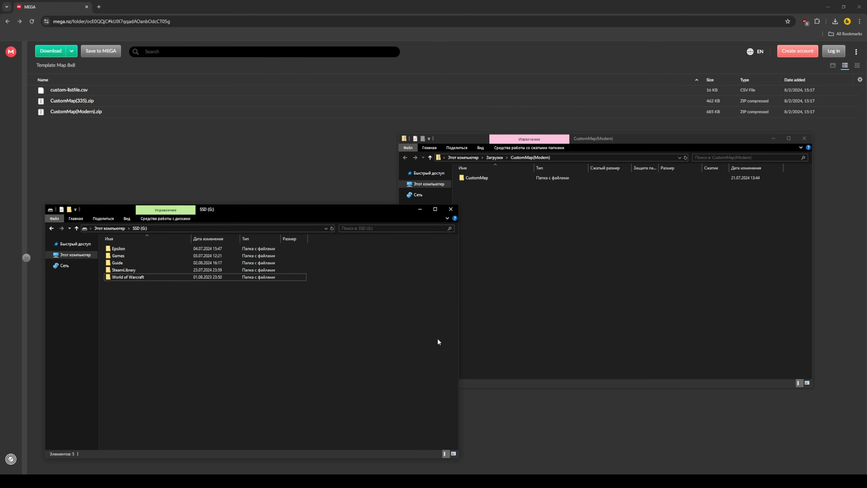
Select the CustomMap folder in CustomMap(Modern) and locate the CustomMap patch folder in Epsilon\_retail_\Patches
left_click(481, 179)
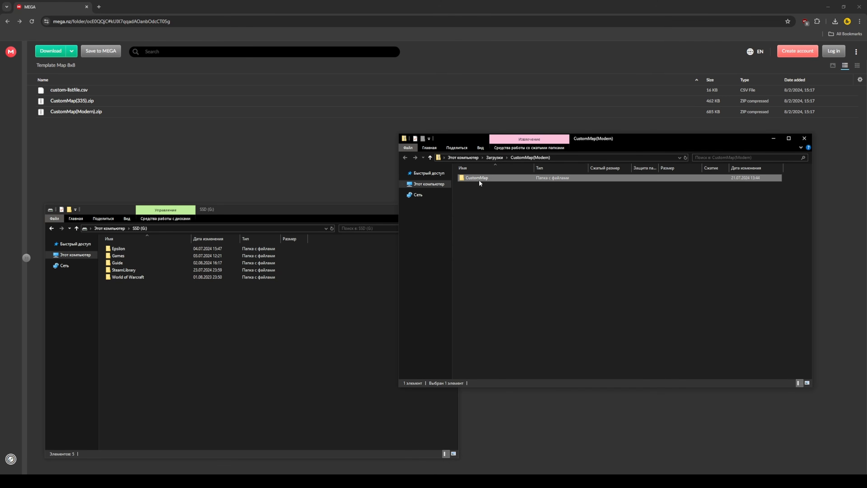
double_click(140, 249)
double_click(139, 248)
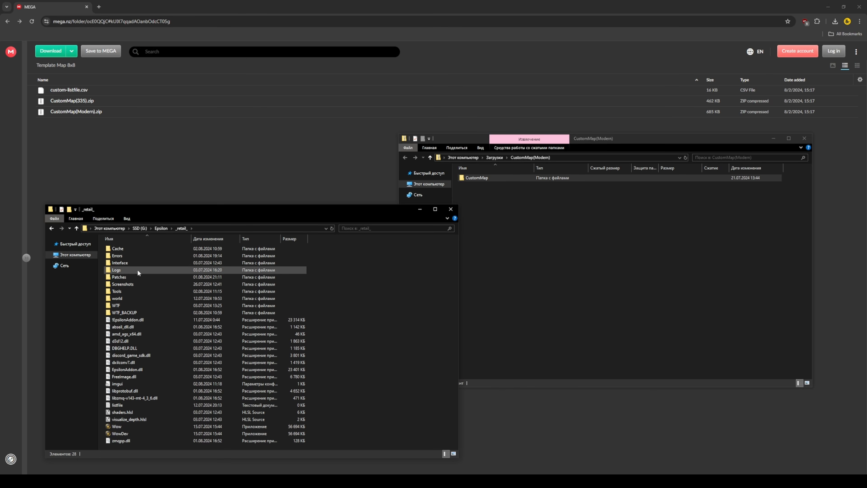
double_click(165, 277)
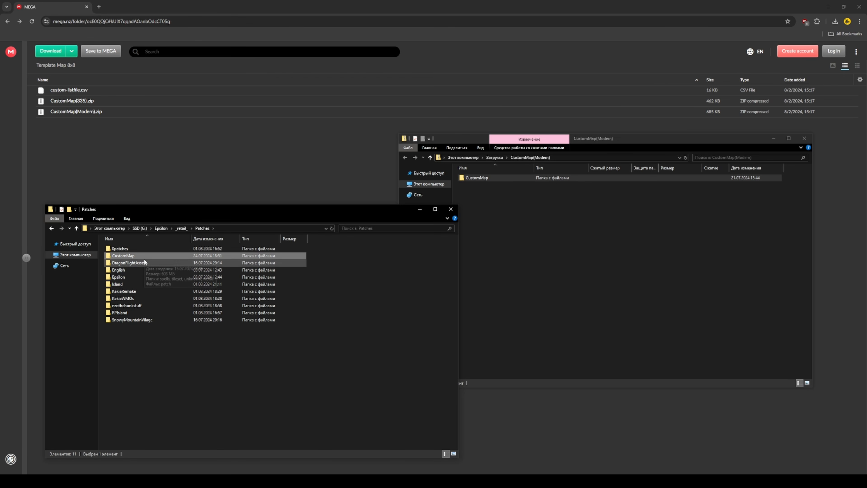
left_click(158, 254)
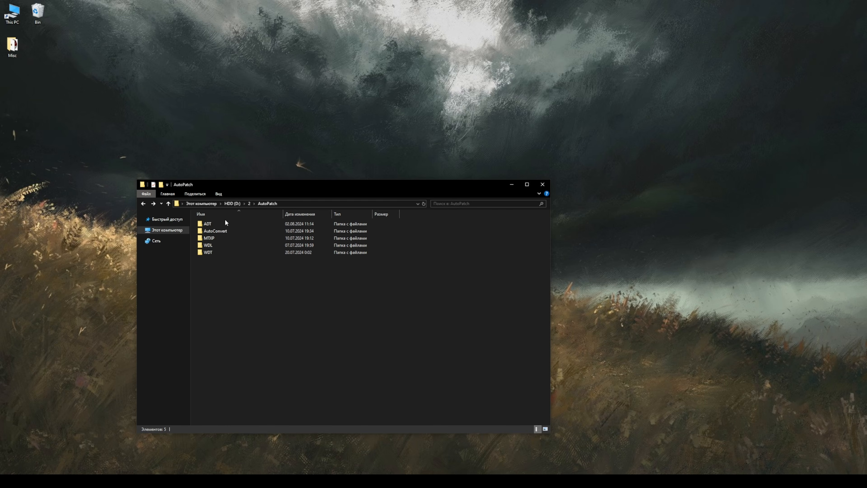
Check the contents of the meta folder in AutoPatch\ADT and launch MapUpconverterGUI from the ADT folder
double_click(223, 223)
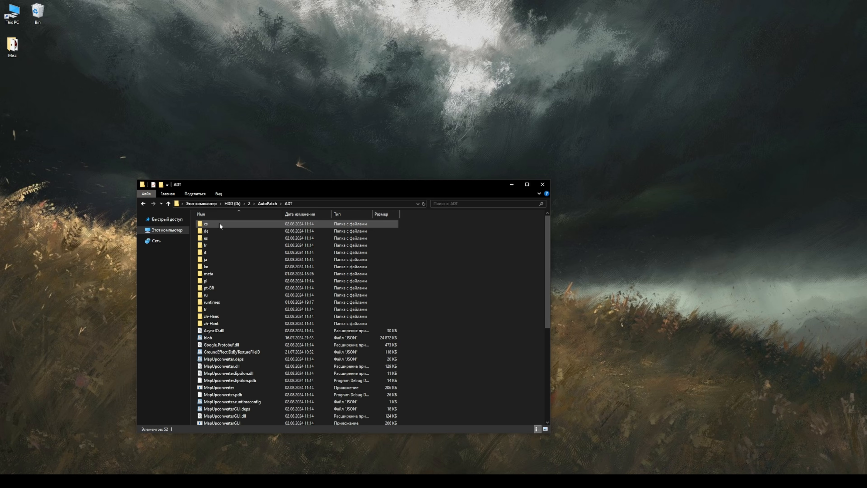
double_click(218, 273)
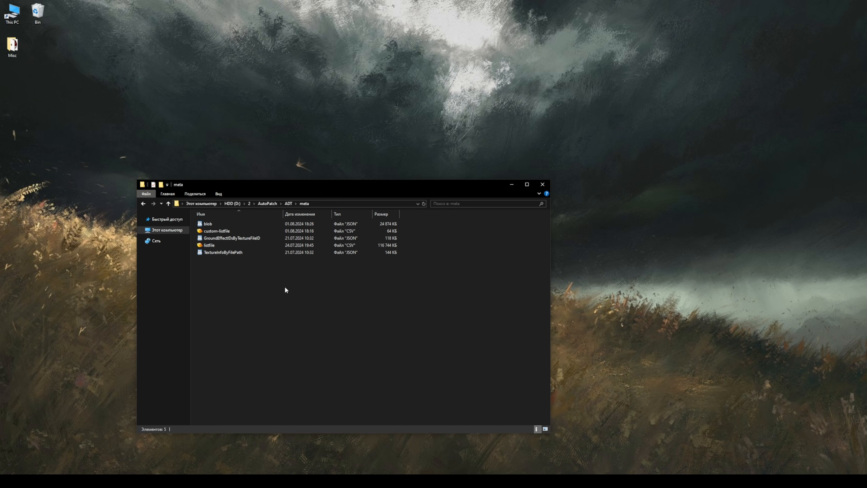
key("alt+Left")
scroll(282, 273, "down", 2)
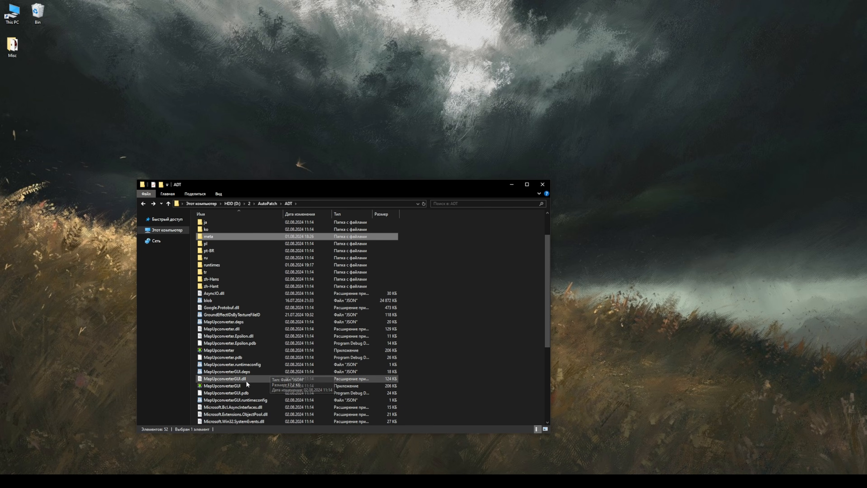
double_click(240, 386)
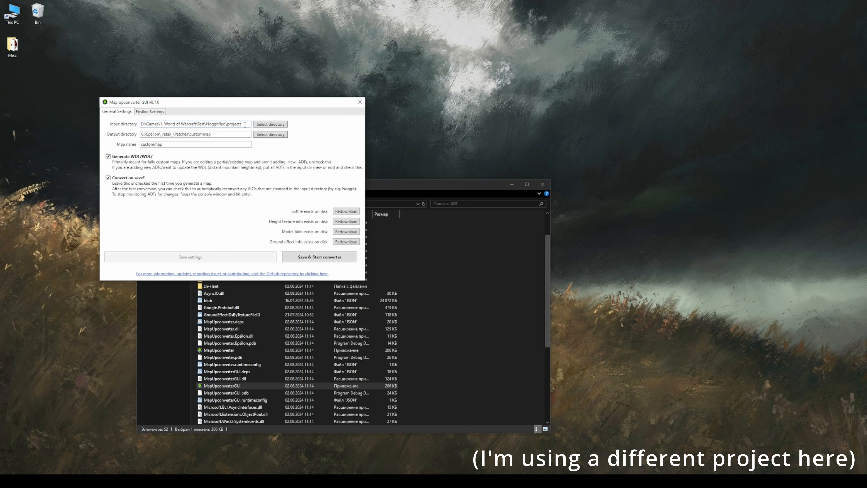
Append \world\maps\custommap to the converter's input directory path and open the Epsilon settings
type("\\world\\maps\\custommap")
left_click_drag(187, 124, 162, 125)
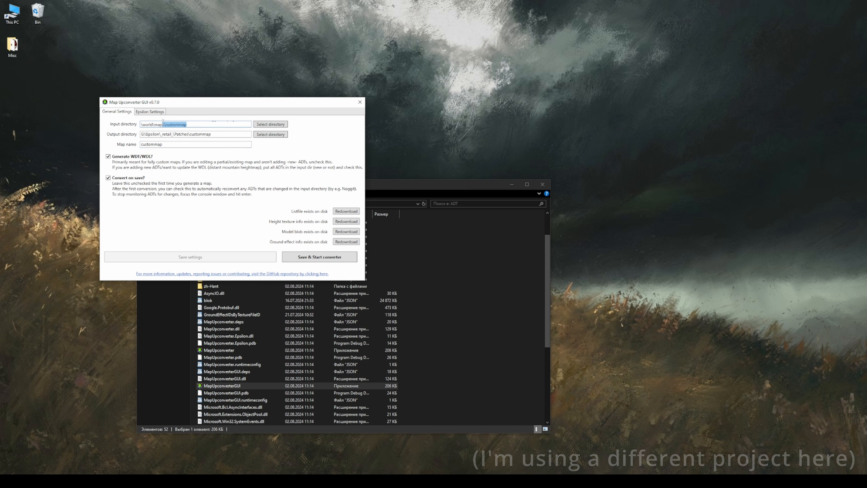
left_click(195, 122)
key("End")
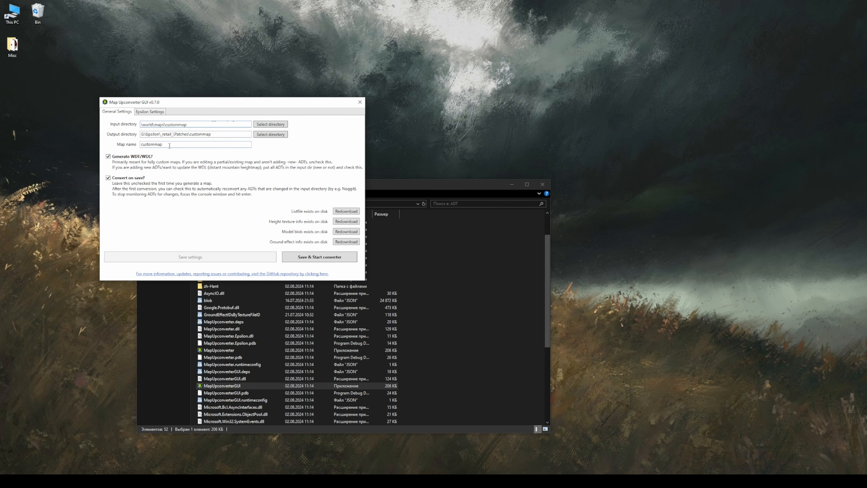
left_click(150, 112)
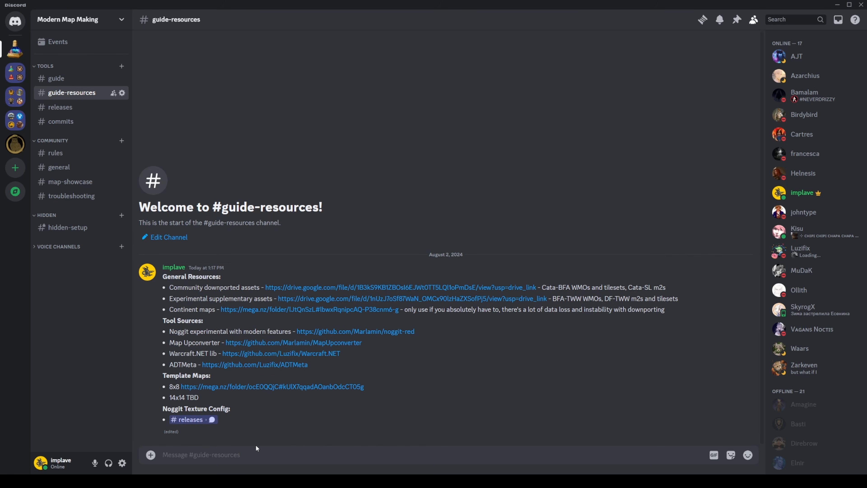
Open Discord's releases link for the Noggit texture config, create an extraData folder in the Guide project and paste the copied files into it
left_click(201, 420)
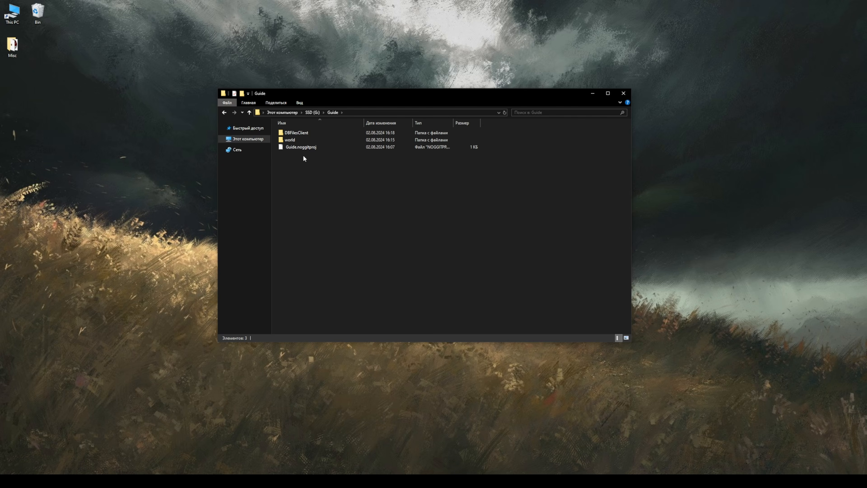
right_click(305, 170)
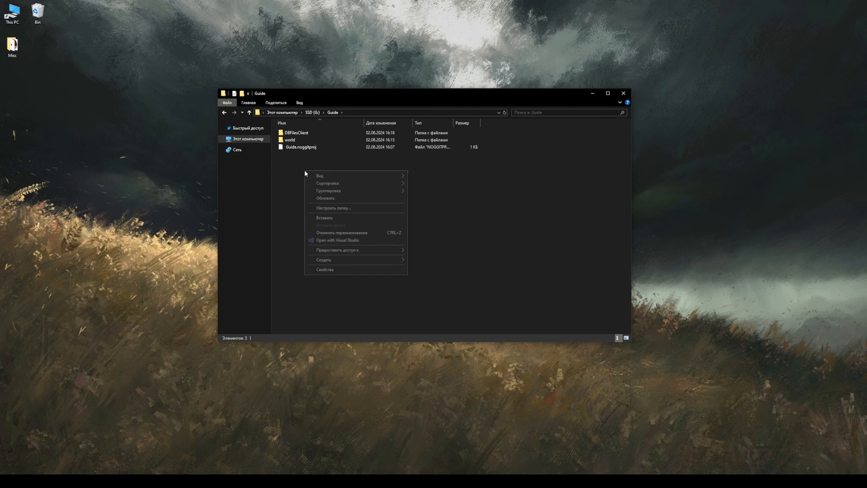
mouse_move(369, 260)
left_click(424, 258)
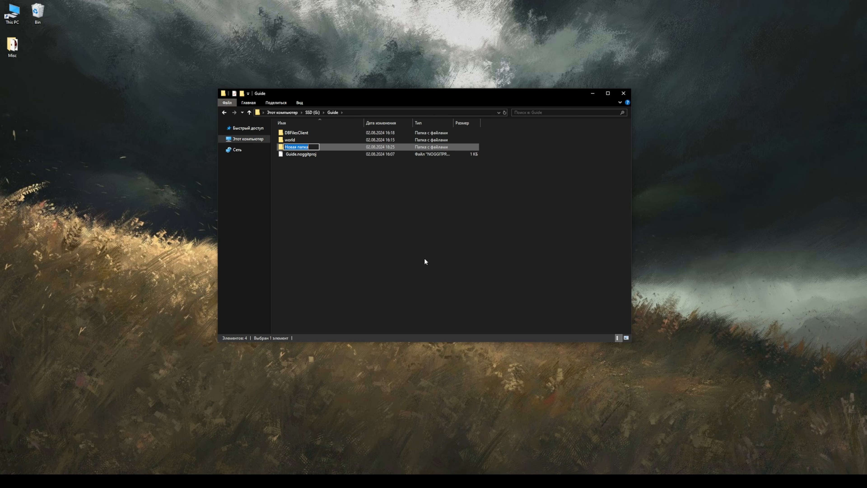
type("extraData")
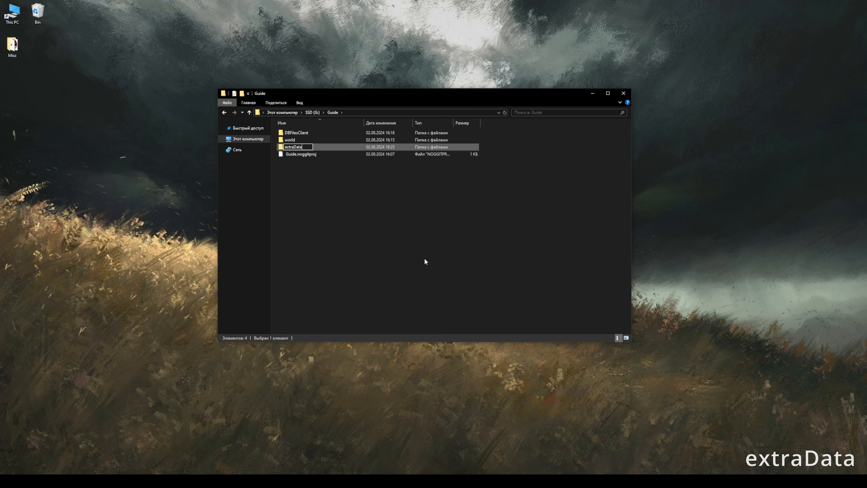
key("Return")
key("Return")
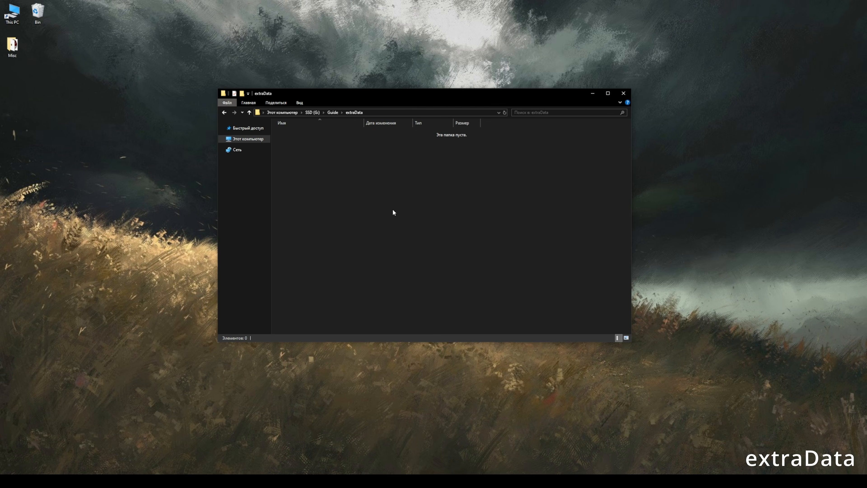
right_click(403, 227)
left_click(429, 273)
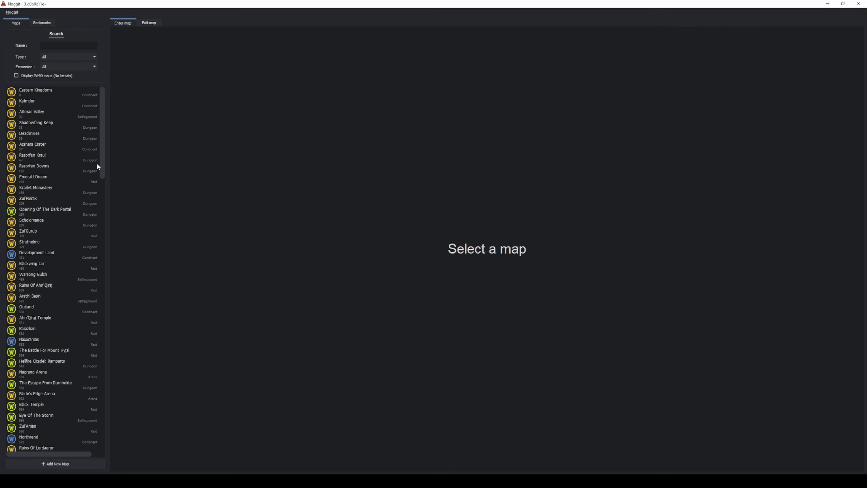
Preview the tile grids of the Dragon Isles map and My New Map in the map list
left_click_drag(103, 153, 128, 430)
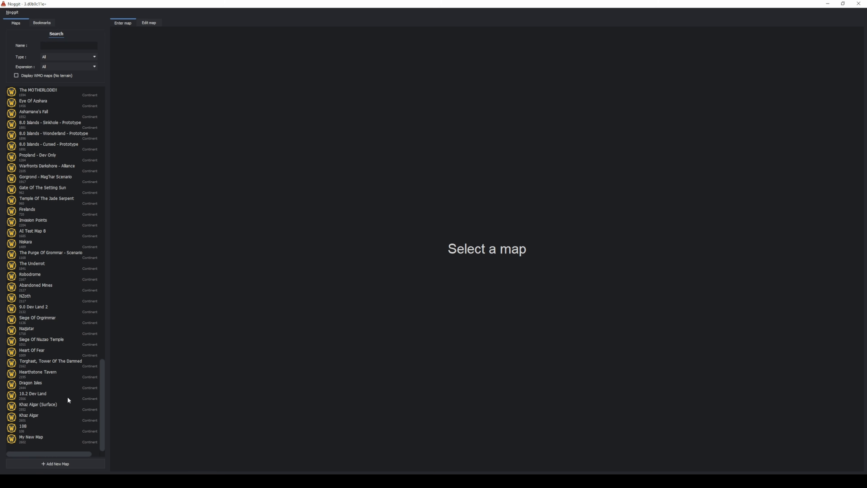
left_click(66, 382)
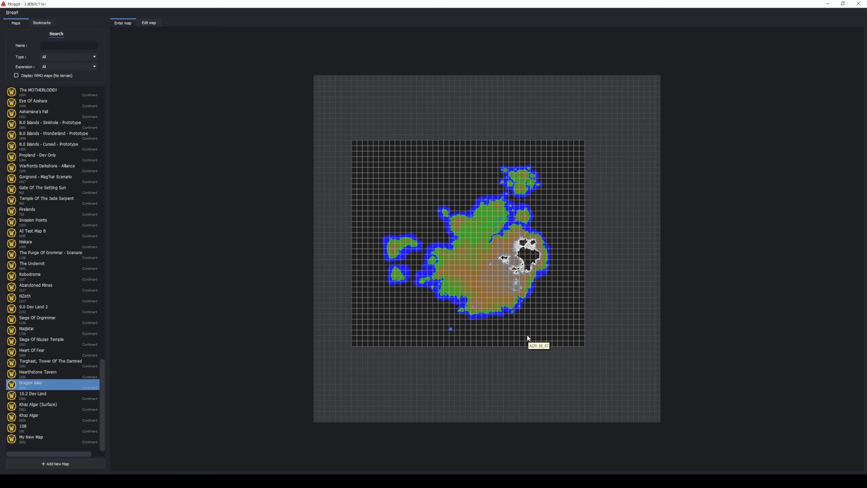
left_click(49, 441)
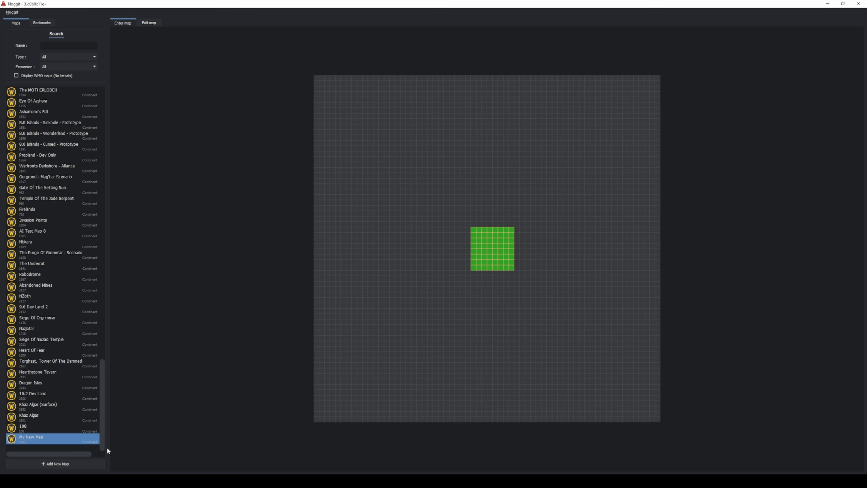
Open My New Map from a central green tile, choosing Get max UID for the model IDs
left_click(56, 91)
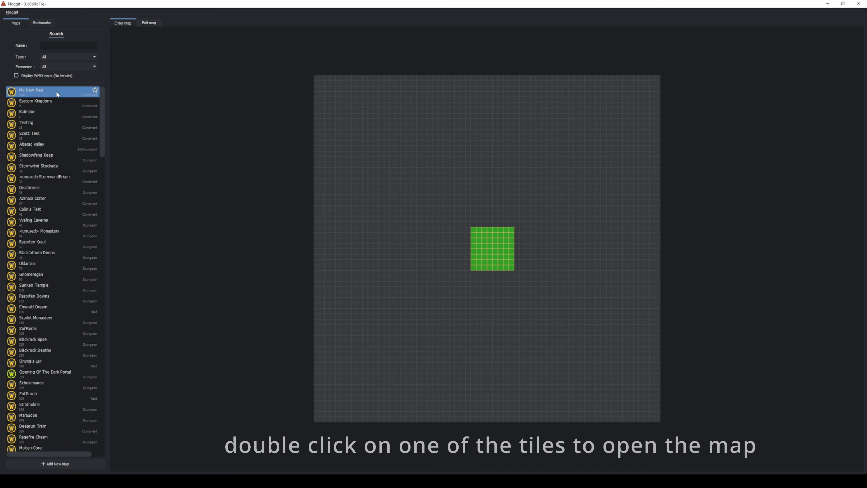
double_click(493, 249)
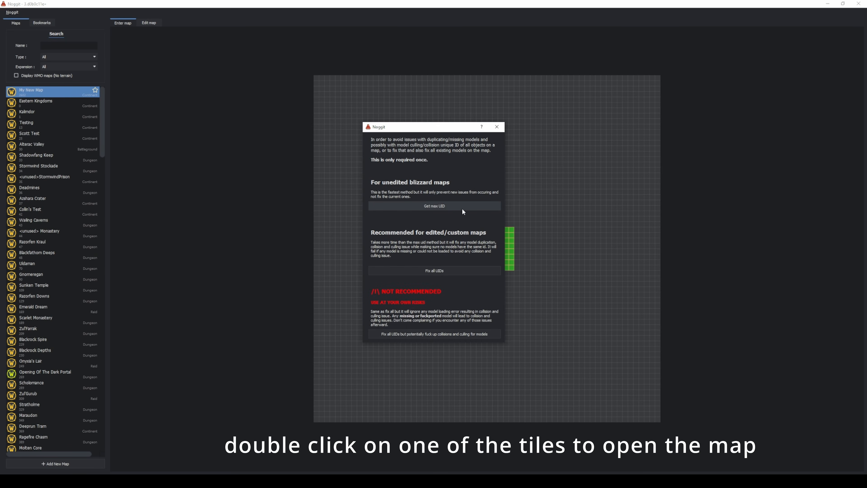
left_click(456, 208)
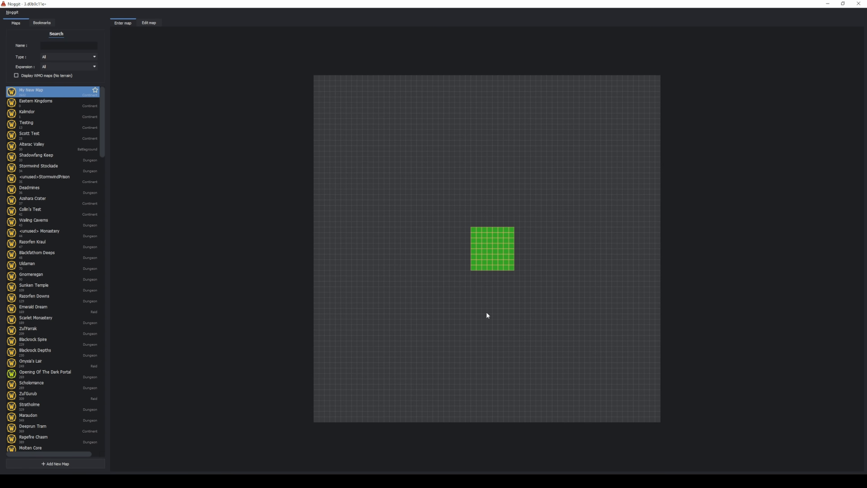
Review the key bindings for basic controls, terrain, texture, water, object and vertex editing, and the impass flag, hole and area ID tools
left_click(102, 13)
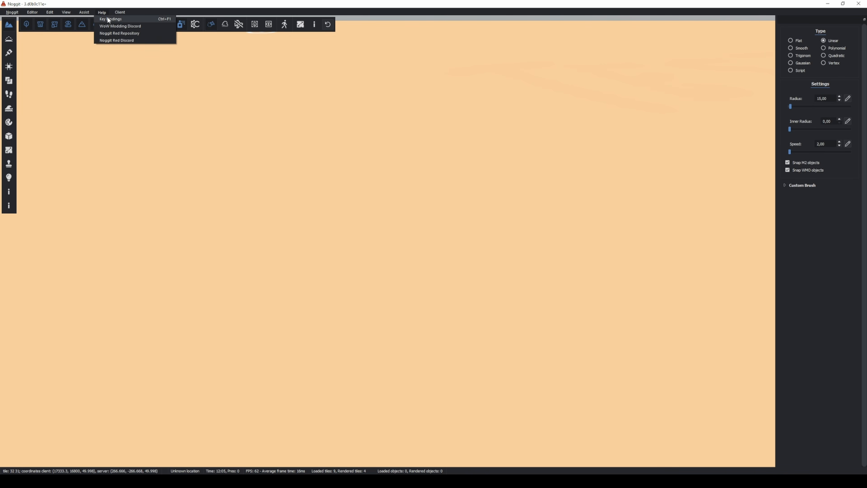
left_click(108, 19)
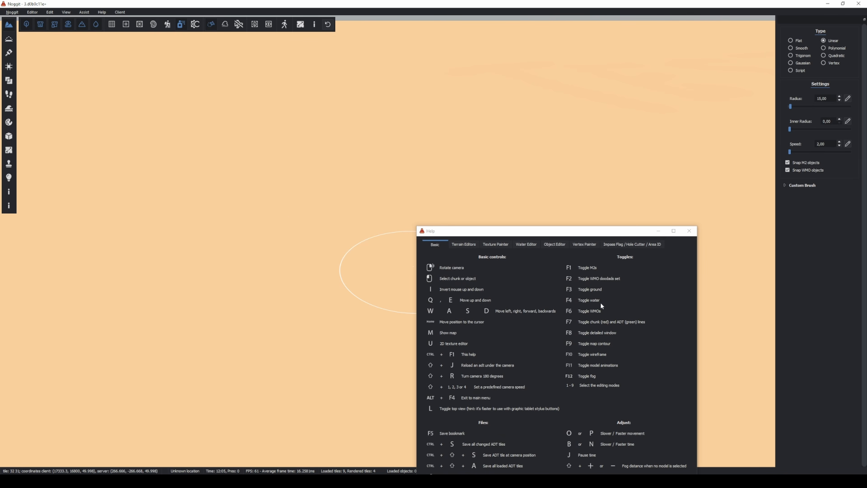
left_click_drag(572, 237, 499, 137)
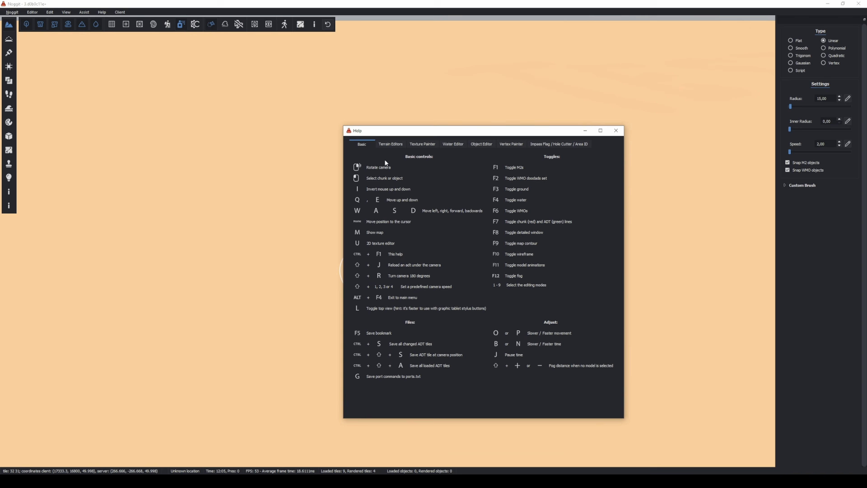
left_click(391, 144)
left_click(421, 144)
left_click(450, 144)
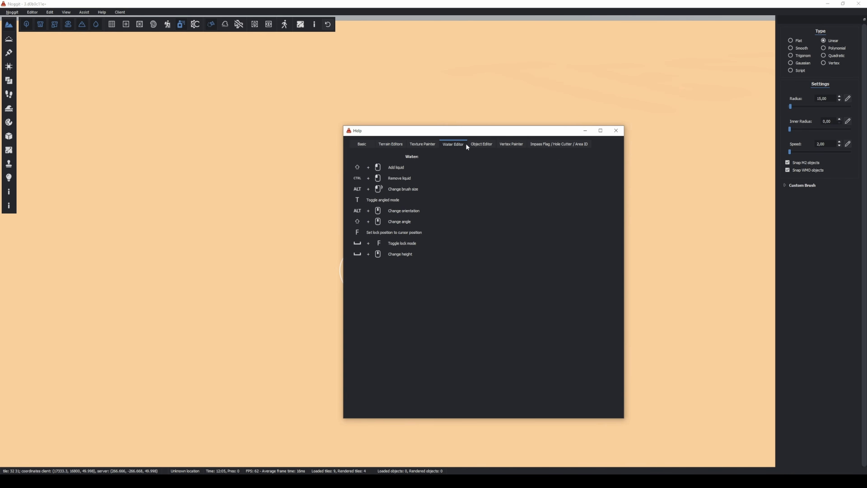
left_click(482, 144)
left_click(523, 144)
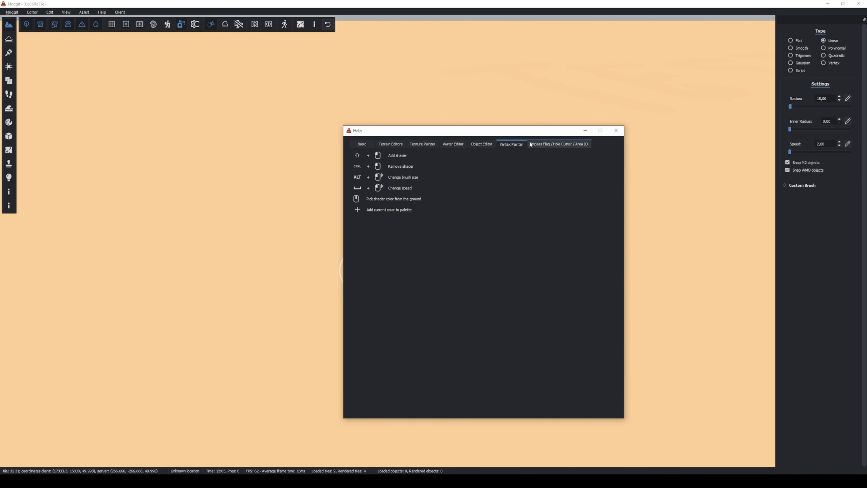
left_click(543, 143)
left_click(615, 130)
Check the Noggit preferences and save them with Modern features (MoP/Legion+) enabled
left_click(12, 12)
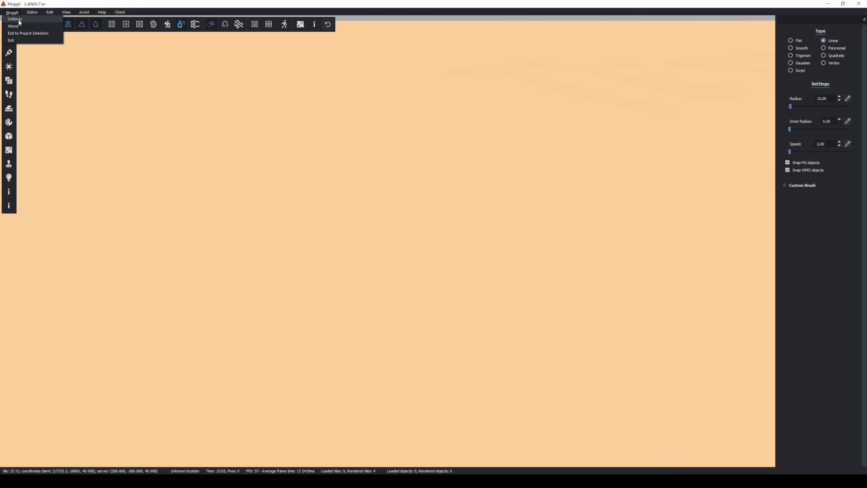
left_click(34, 19)
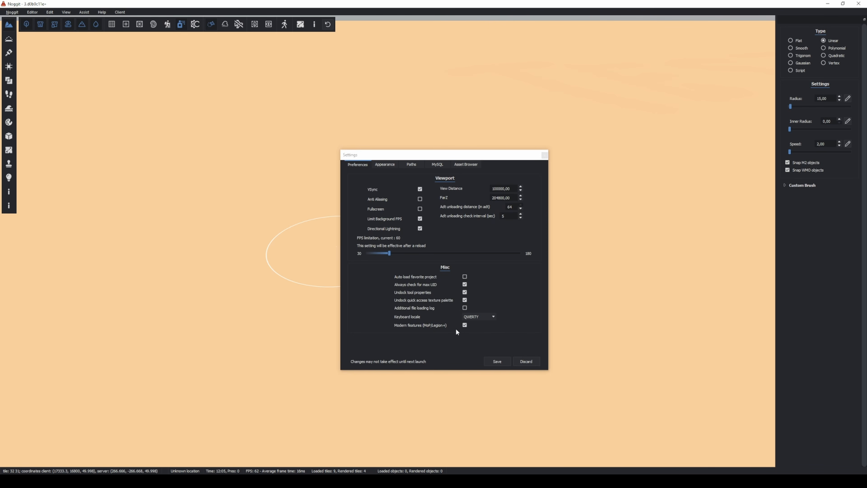
left_click(496, 361)
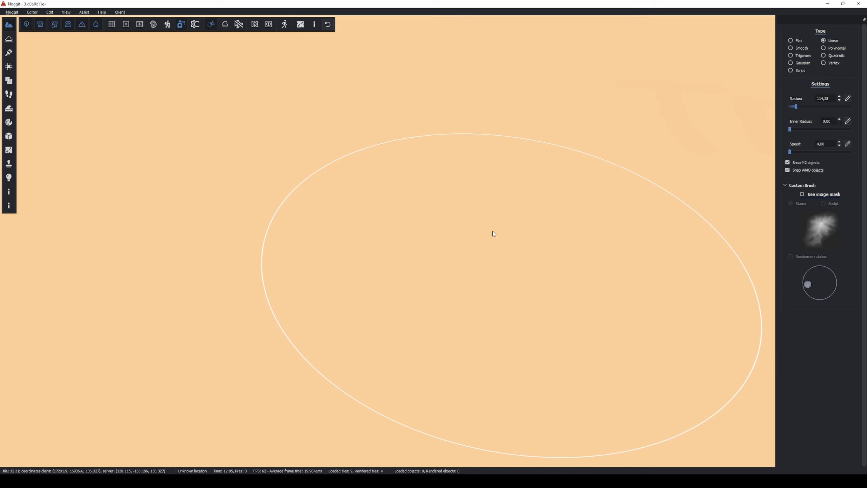
Try a Linear Raise / Lower brush stroke with radius 114.28 and speed 4 on the flat terrain, and undo it
key("s")
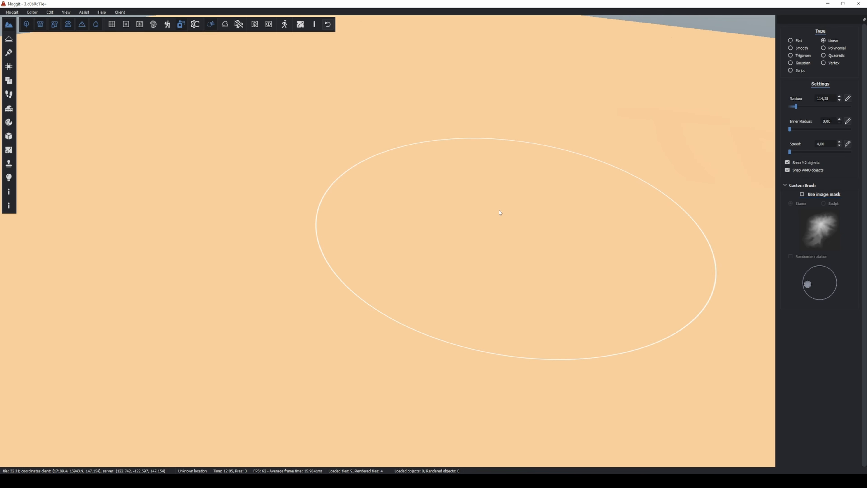
key("w")
mouse_move(404, 189)
right_mouse_down()
mouse_move(381, 185)
mouse_move(517, 170)
right_mouse_up()
key("a")
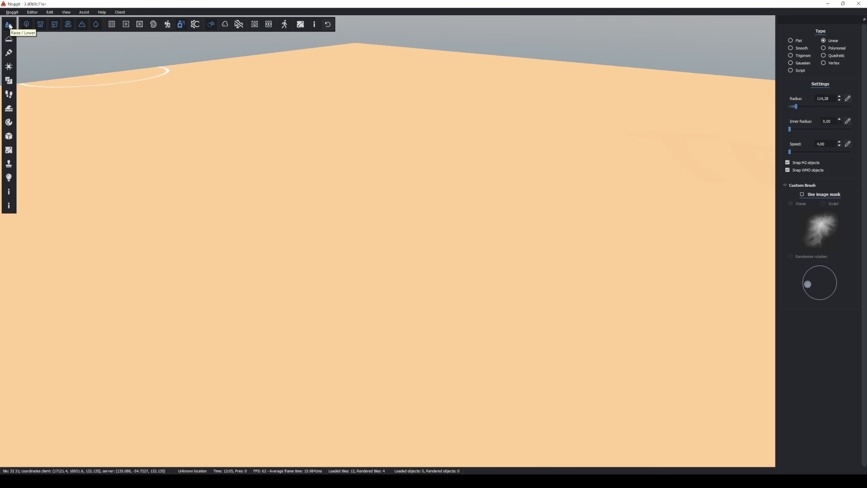
mouse_move(355, 145)
right_mouse_down()
mouse_move(385, 173)
mouse_move(395, 157)
right_mouse_up()
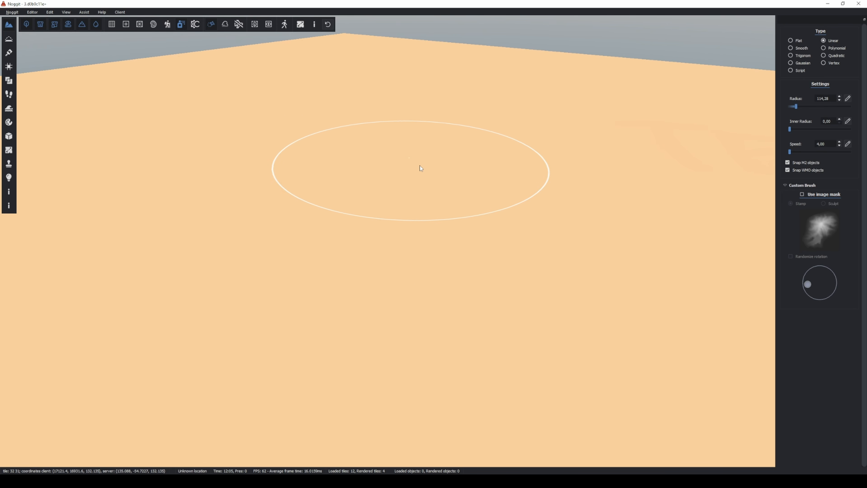
mouse_move(420, 166)
left_mouse_down()
mouse_move(434, 180)
mouse_move(432, 173)
left_mouse_up()
key("ctrl+z")
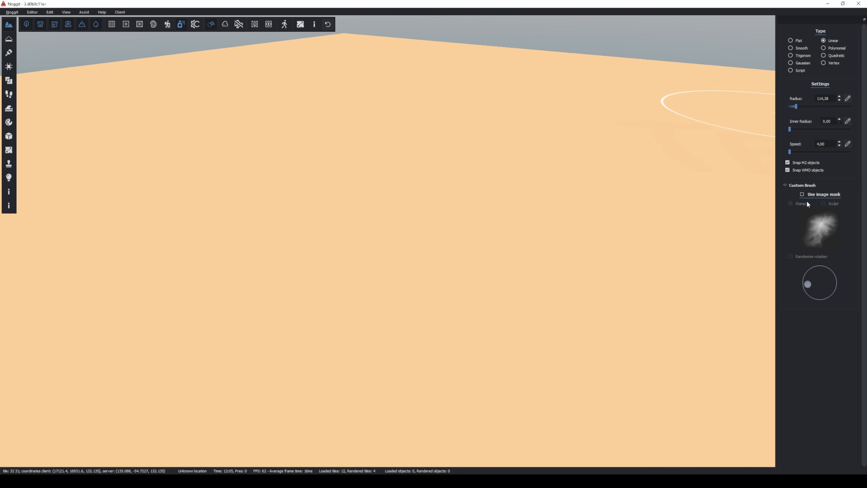
Try stamping the terrain with the Zuldazar_mountain.png image mask, undo the stamp and turn the mask off
left_click(802, 194)
left_click(806, 219)
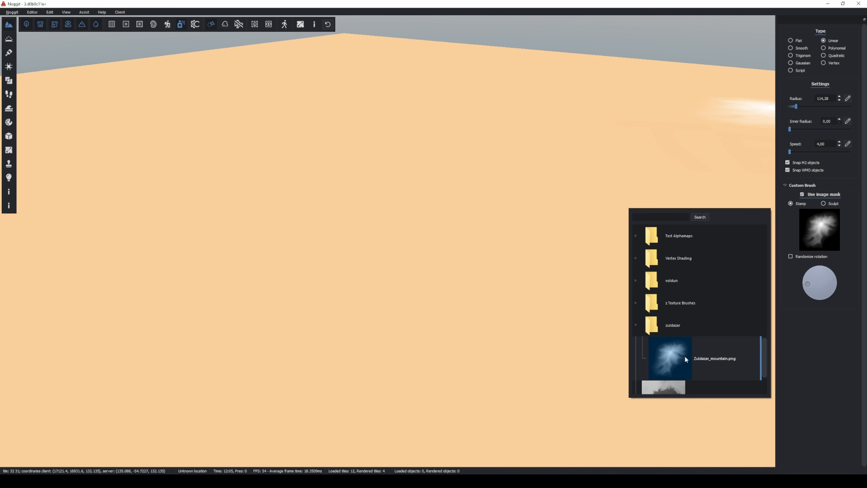
left_click(462, 240)
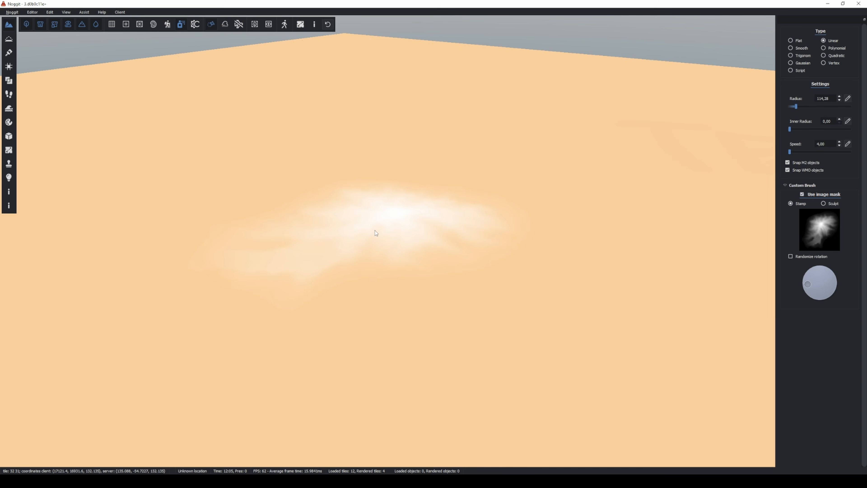
mouse_move(375, 230)
left_mouse_down("shift")
mouse_move(554, 196)
mouse_move(508, 204)
mouse_move(445, 242)
mouse_move(333, 349)
mouse_move(435, 295)
mouse_move(454, 260)
left_mouse_up("shift")
key("ctrl+z")
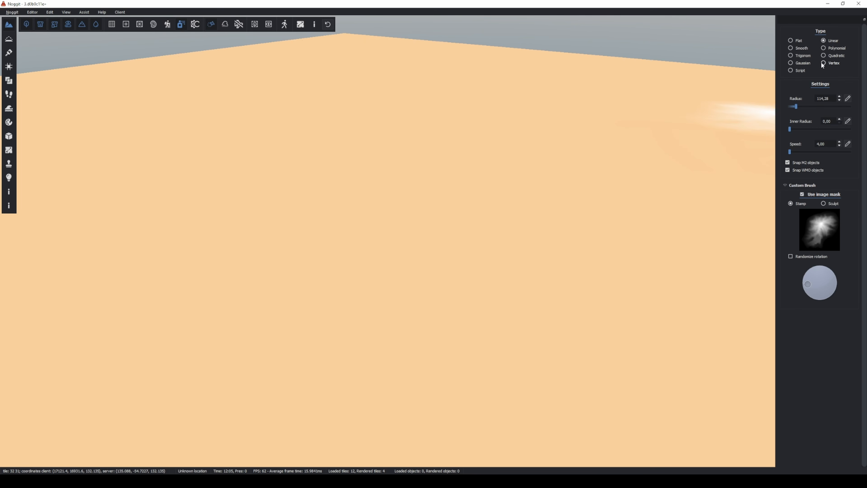
left_click(802, 194)
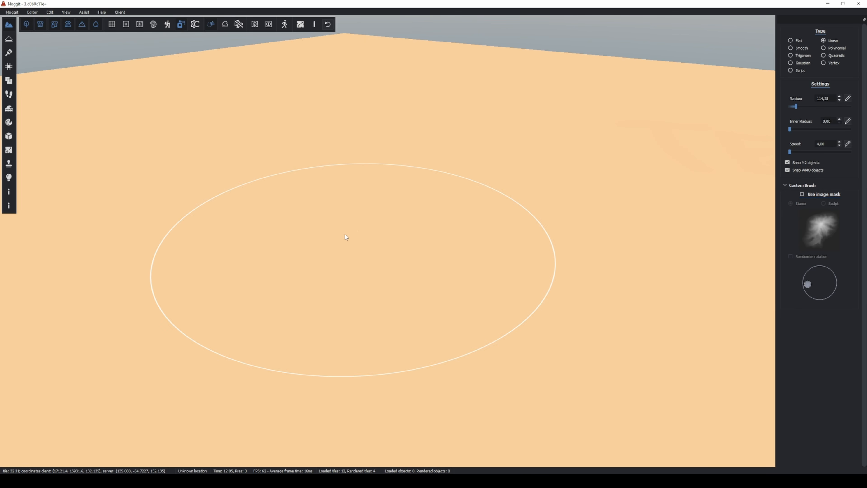
Adjust the brush radius, raise a cone-shaped mountain on the flat terrain and lower a crater beside it
left_click_drag(516, 239, 315, 241, "alt")
left_click_drag(384, 241, 389, 198, "shift")
left_click_drag(633, 218, 629, 228, "ctrl")
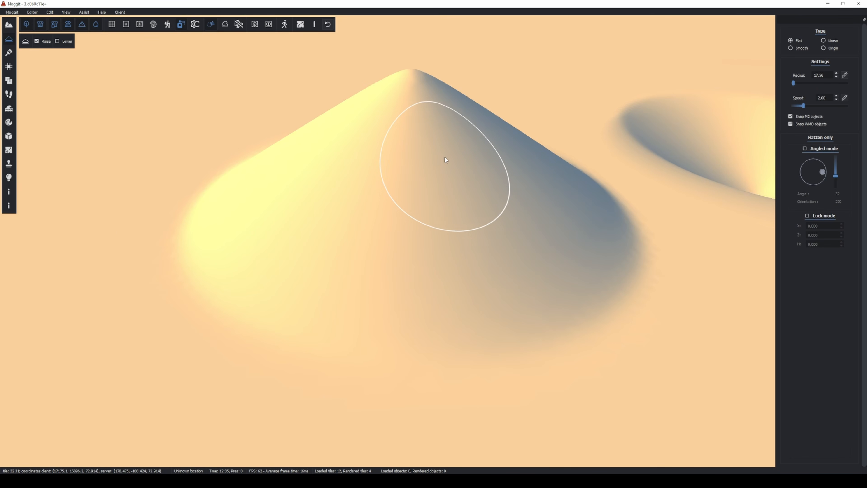
Flatten a ledge into the mountain's slope with radius 17.36 and speed 2, show the wireframe and smooth the ledge's steep sides
mouse_move(444, 157)
left_mouse_down("shift")
mouse_move(466, 151)
mouse_move(469, 167)
mouse_move(490, 160)
mouse_move(488, 167)
left_mouse_up("shift")
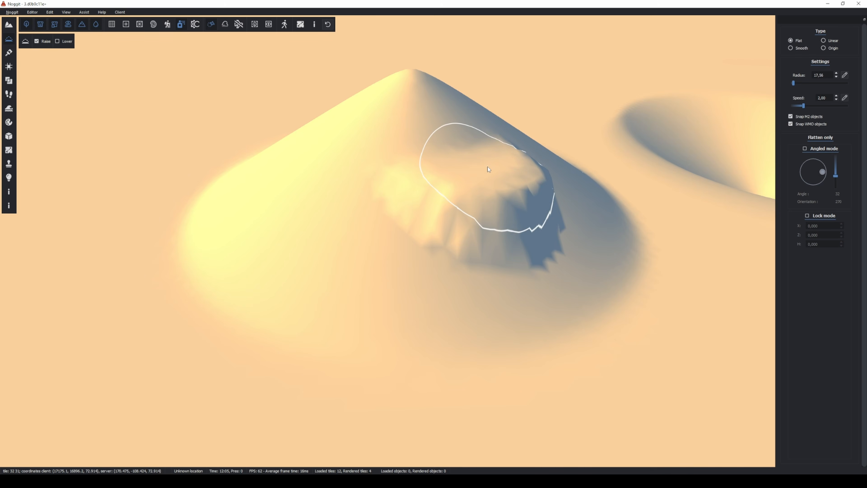
left_click(790, 48)
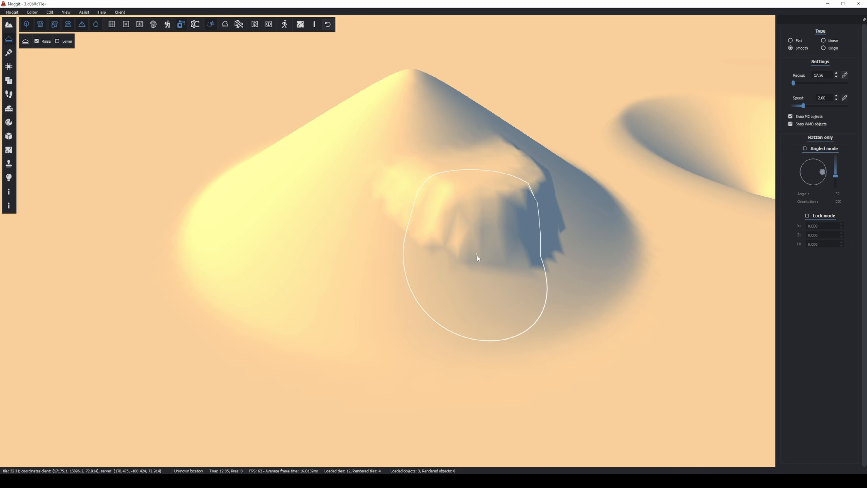
scroll(477, 255, "up", 3)
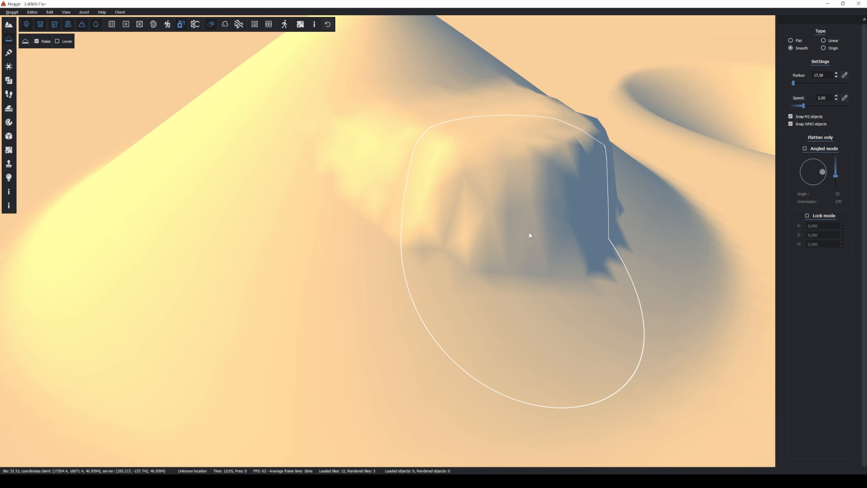
left_click(139, 25)
mouse_move(375, 120)
left_mouse_down("shift")
mouse_move(417, 145)
mouse_move(530, 144)
mouse_move(581, 160)
mouse_move(580, 143)
left_mouse_up("shift")
key("d")
right_click_drag(704, 221, 484, 306)
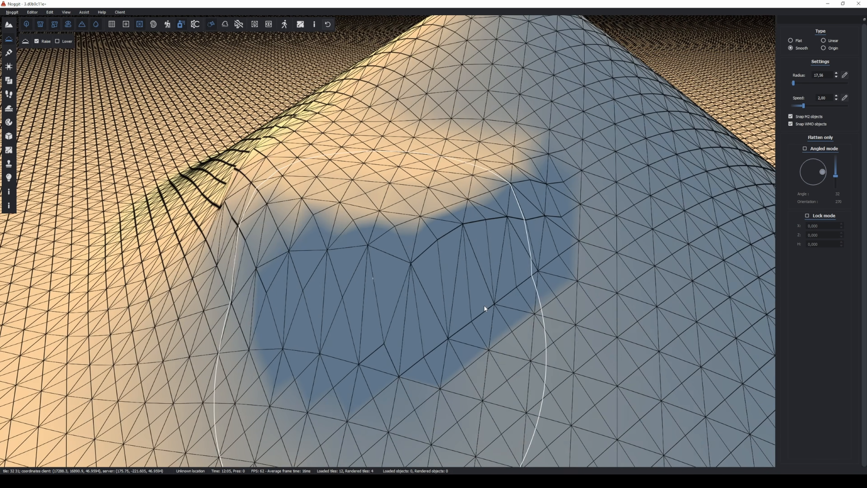
mouse_move(406, 221)
left_mouse_down("shift")
mouse_move(263, 251)
mouse_move(201, 237)
left_mouse_up("shift")
key("s")
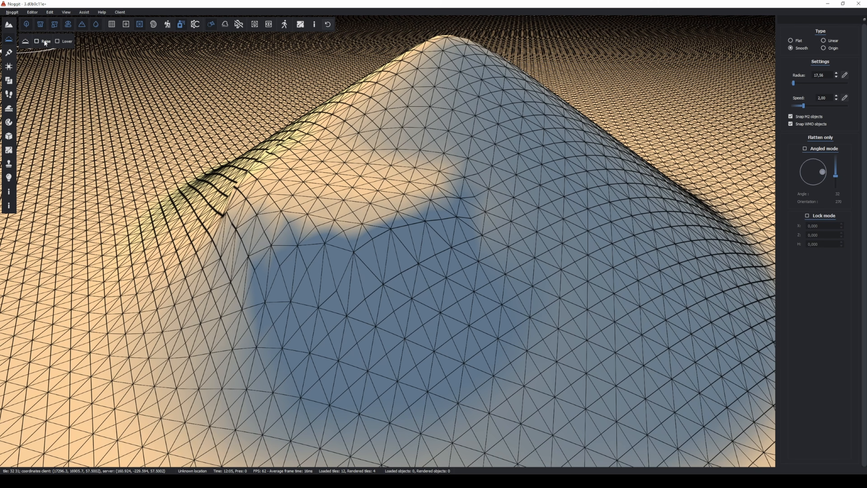
Restrict the smoothing brush to lowering terrain, with Raise off and Lower on
left_click(57, 41)
key("w")
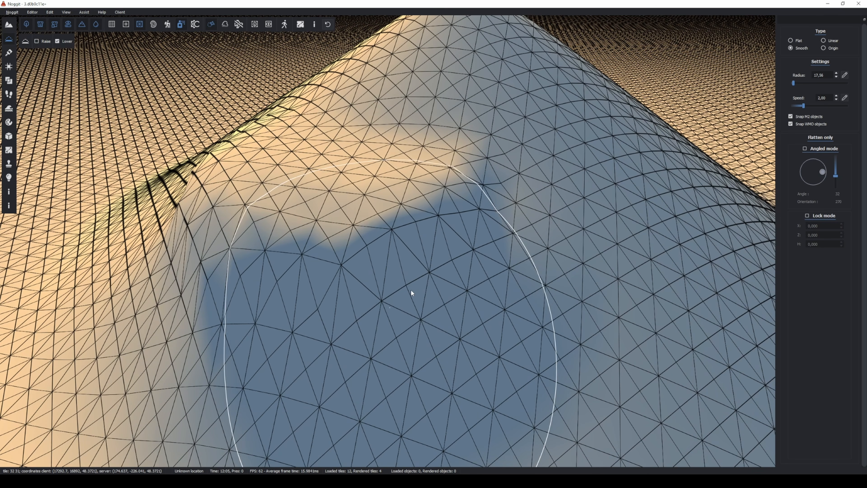
key("a")
right_click_drag(239, 232, 444, 270)
key("s")
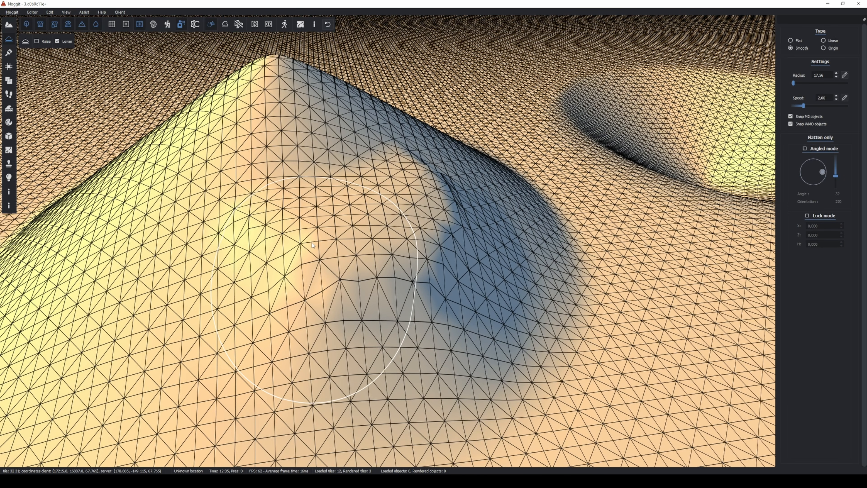
key("s")
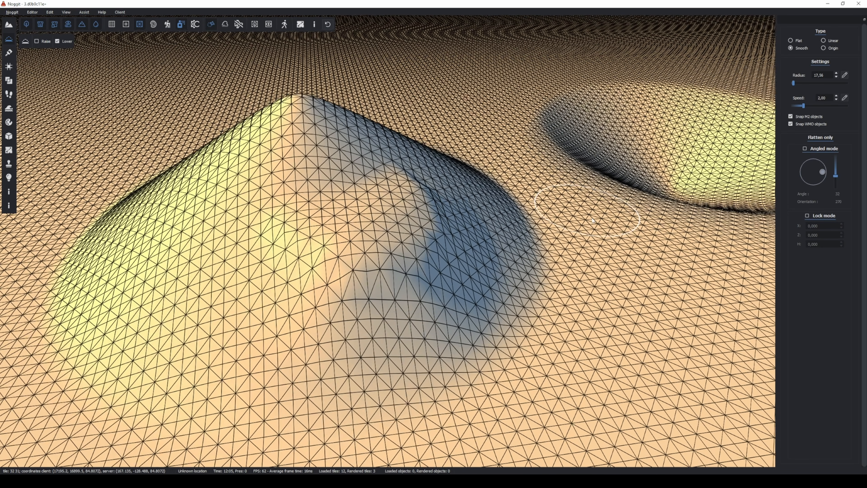
key("a")
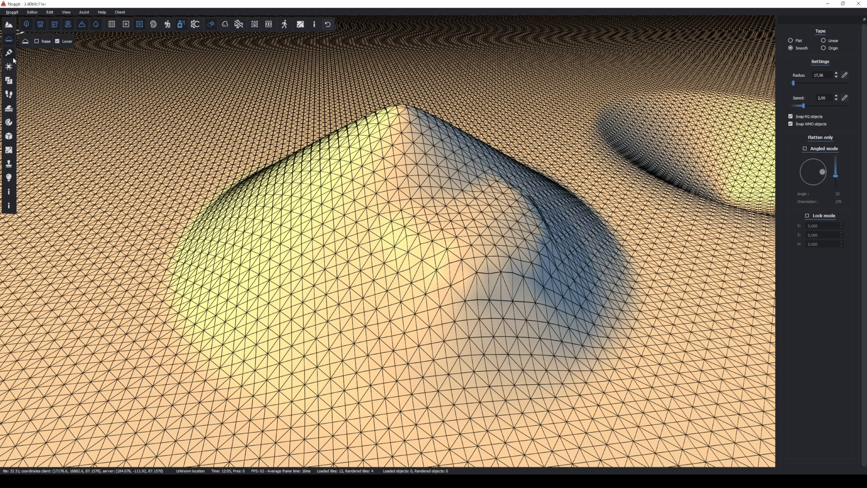
Paint the mountain, crater and surrounding ground with the 8abg_dirt02_1024 texture using a brush radius of 39.29
key("3")
left_click(820, 99)
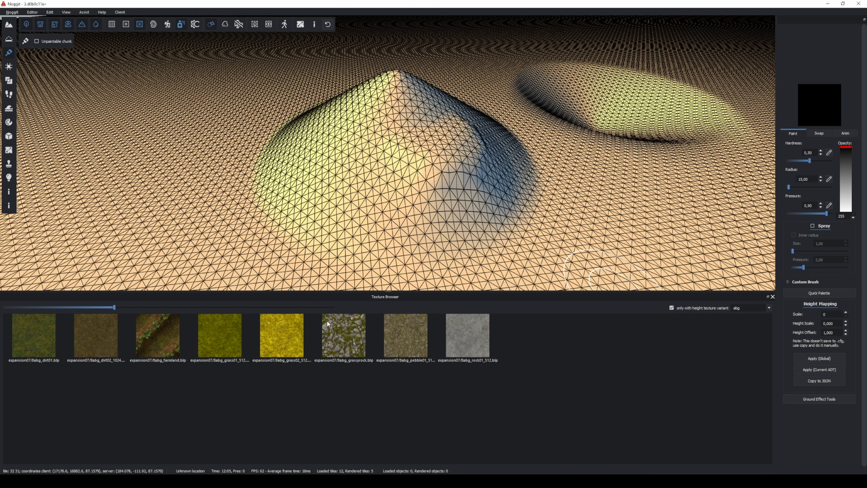
left_click(98, 327)
scroll(393, 188, "up", 5, "alt")
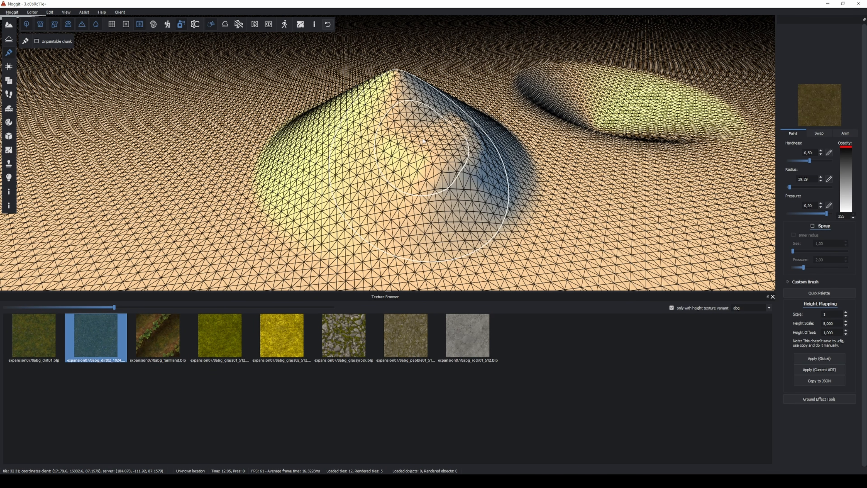
left_click(380, 169)
mouse_move(380, 168)
left_mouse_down()
mouse_move(373, 85)
mouse_move(507, 146)
mouse_move(464, 88)
mouse_move(678, 78)
mouse_move(565, 120)
mouse_move(615, 168)
left_mouse_up()
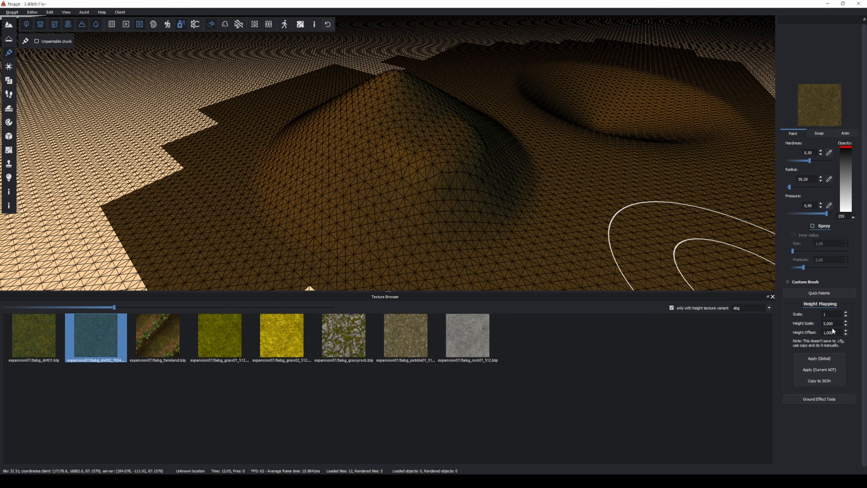
Set up texture painting with 8abg_rock01_512.blp at pressure 0.40 and a radius of 6.17, and close the texture browser
left_click(468, 336)
key("w")
scroll(507, 199, "down", 6, "alt")
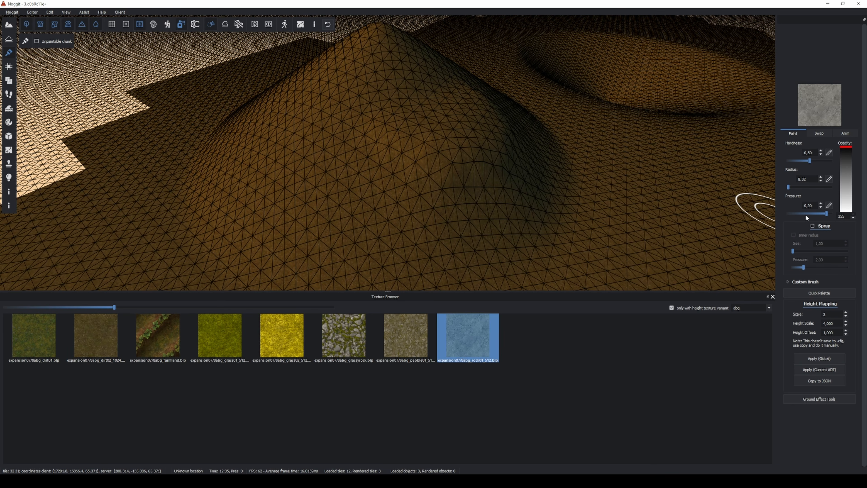
left_click(794, 213)
left_click(794, 214)
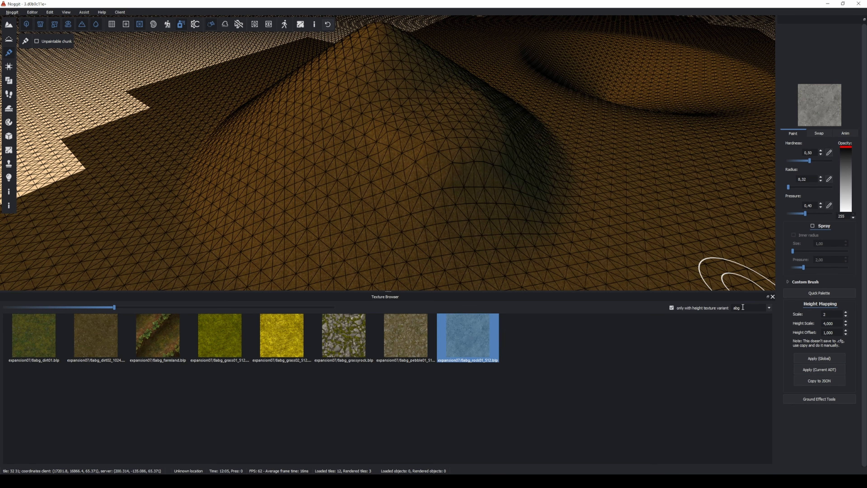
left_click(773, 297)
scroll(606, 321, "down", 4, "alt")
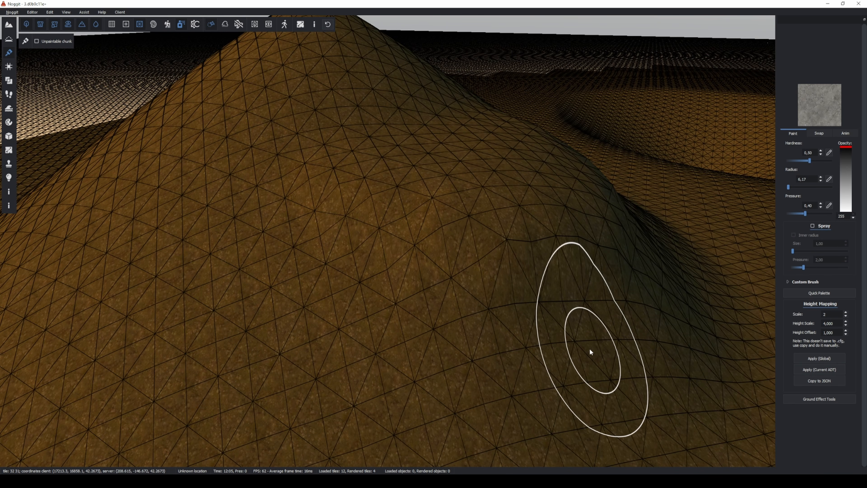
Paint the rock texture along the steep face below the mountain's ledge with a brush radius of 3.16
key("w")
key("s")
mouse_move(543, 259)
left_mouse_down("shift")
mouse_move(422, 267)
mouse_move(226, 190)
mouse_move(192, 197)
mouse_move(265, 261)
mouse_move(377, 327)
mouse_move(538, 371)
left_mouse_up("shift")
key("s")
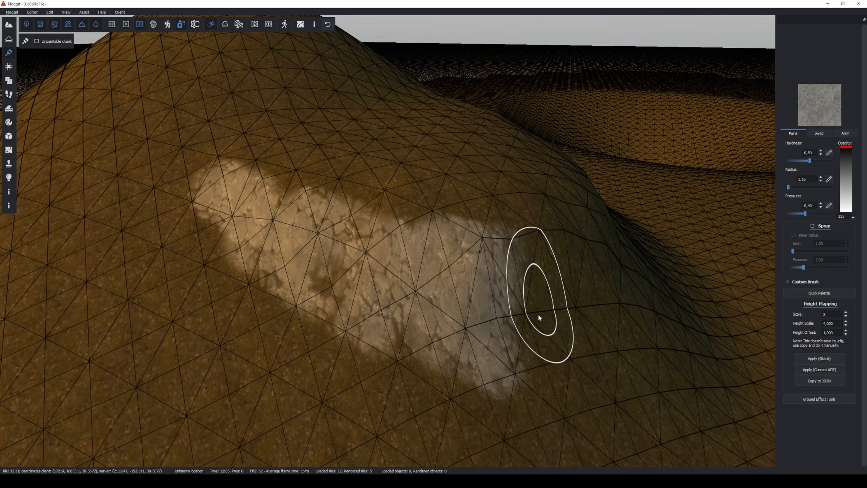
key("d")
mouse_move(538, 314)
right_mouse_down()
mouse_move(469, 356)
mouse_move(364, 330)
right_mouse_up()
key("d")
mouse_move(218, 271)
left_mouse_down("shift")
mouse_move(379, 259)
mouse_move(430, 222)
left_mouse_up("shift")
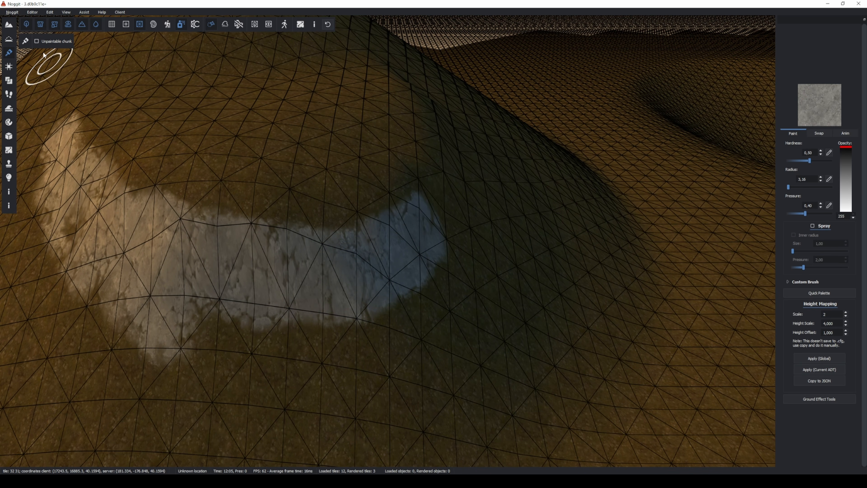
Turn on the Unpaintable chunk overlay and extend the rock texture around the far side of the ledge's cliff face
left_click(38, 39)
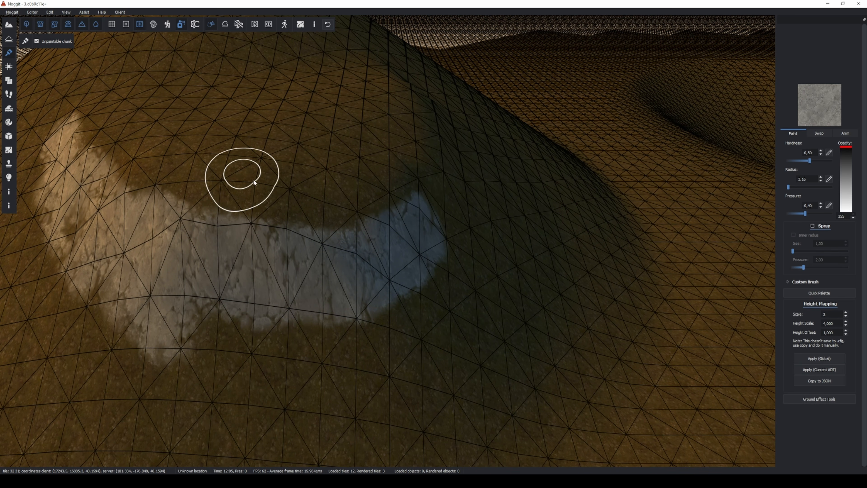
key("a")
mouse_move(254, 179)
right_mouse_down()
mouse_move(242, 265)
mouse_move(336, 110)
mouse_move(296, 122)
right_mouse_up()
key("w")
key("d")
mouse_move(379, 220)
left_mouse_down("shift")
mouse_move(464, 266)
mouse_move(541, 264)
mouse_move(454, 232)
mouse_move(587, 229)
left_mouse_up("shift")
key("d")
right_click_drag(586, 229, 370, 251)
left_click_drag(301, 235, 506, 235, "shift")
key("s")
key("d")
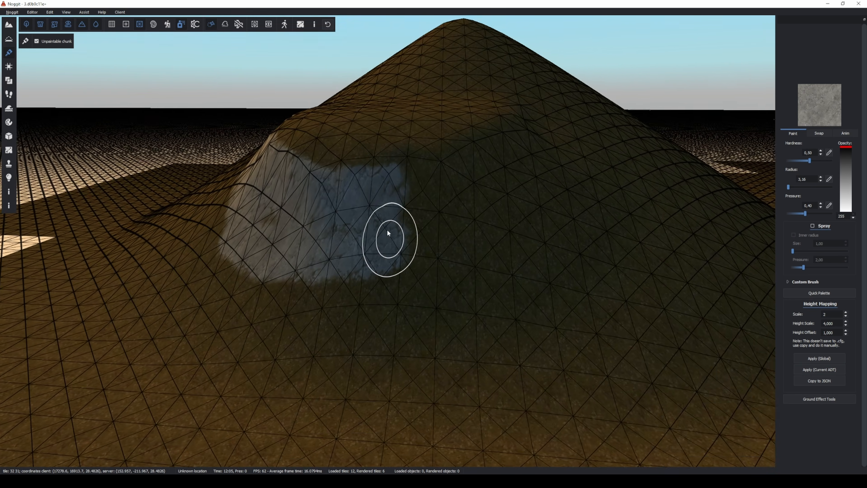
right_click_drag(387, 229, 290, 215)
key("w")
mouse_move(290, 215)
left_mouse_down("shift")
mouse_move(339, 190)
mouse_move(478, 158)
mouse_move(538, 121)
left_mouse_up("shift")
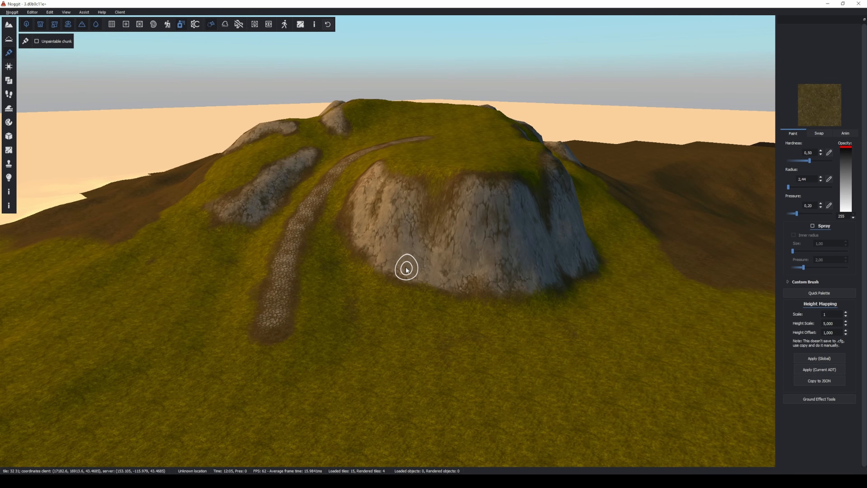
Pick the grey rock texture from the hill's terrain chunk and set it as the texture to swap out
left_click(459, 259, "ctrl")
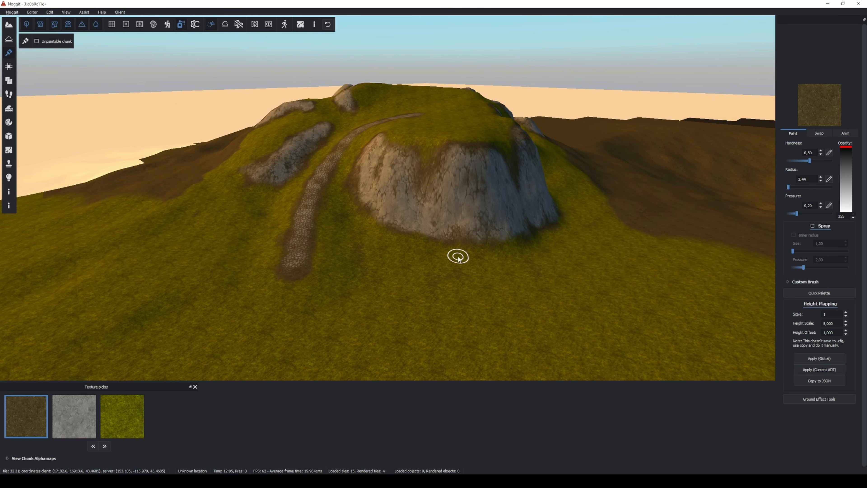
left_click(74, 416)
left_click(819, 133)
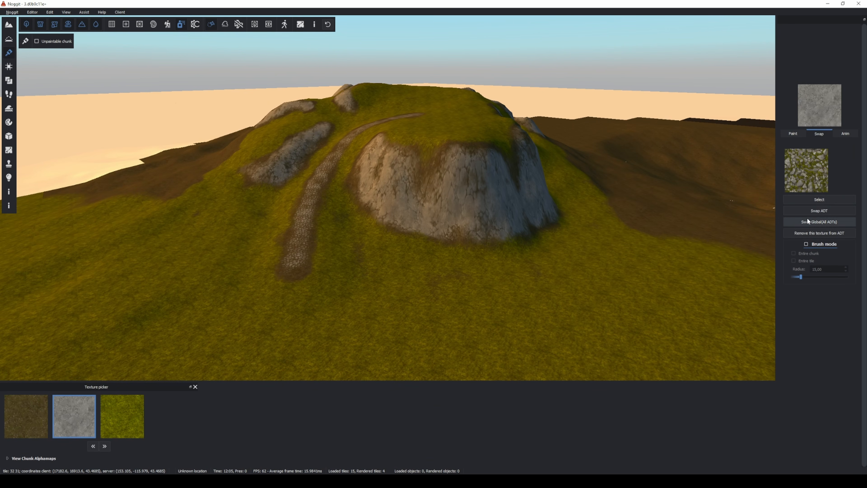
left_click(826, 118)
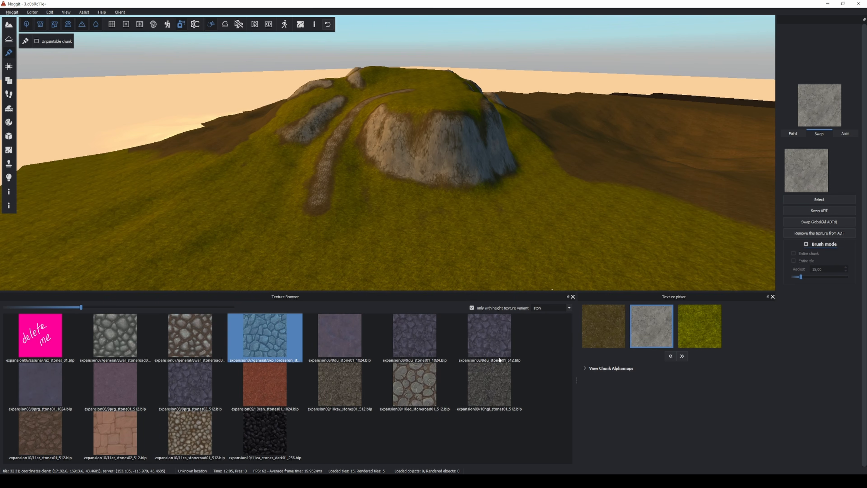
Filter the textures by 11 and replace the grey rock with 11ar_rock04_1024.blp on all ADTs
type("11")
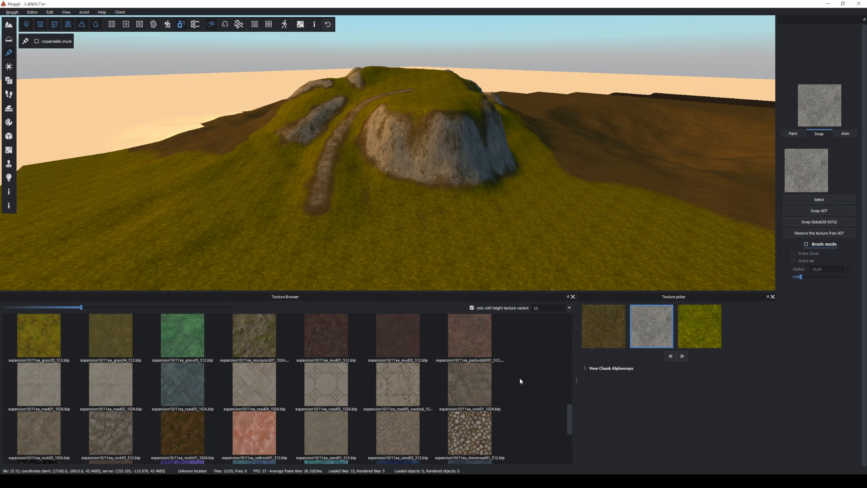
scroll(520, 378, "up", 6)
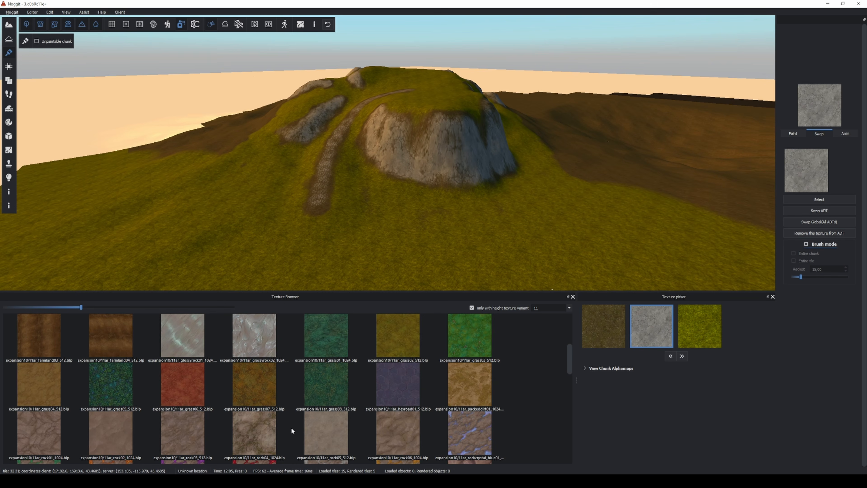
left_click(290, 431)
left_click(821, 222)
key("w")
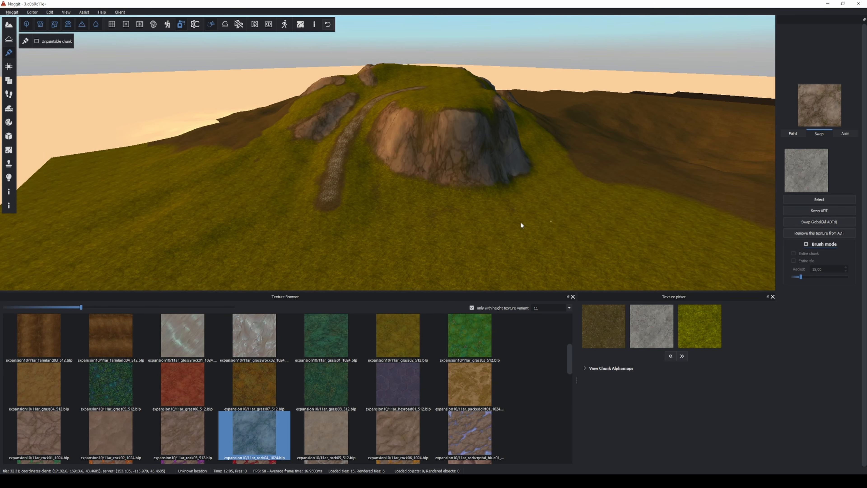
Examine the retextured hill with the interface hidden and with the wireframe overlay shown
key("Tab")
key("s")
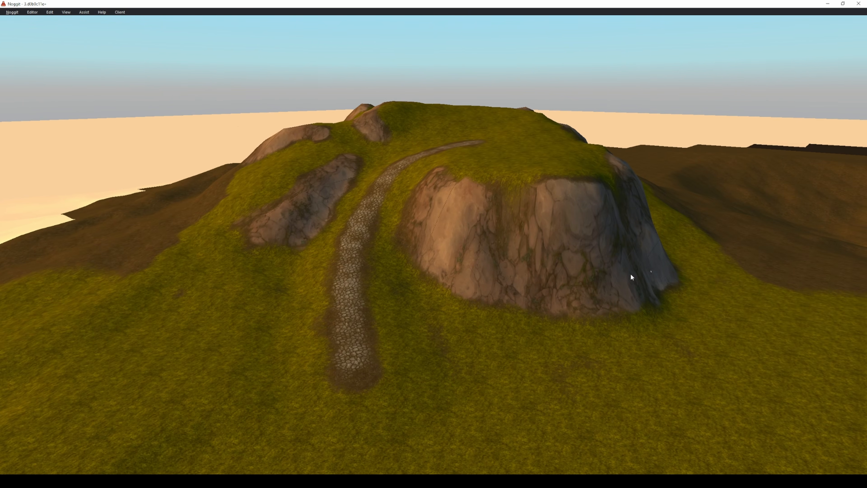
key("Tab")
left_click(140, 23)
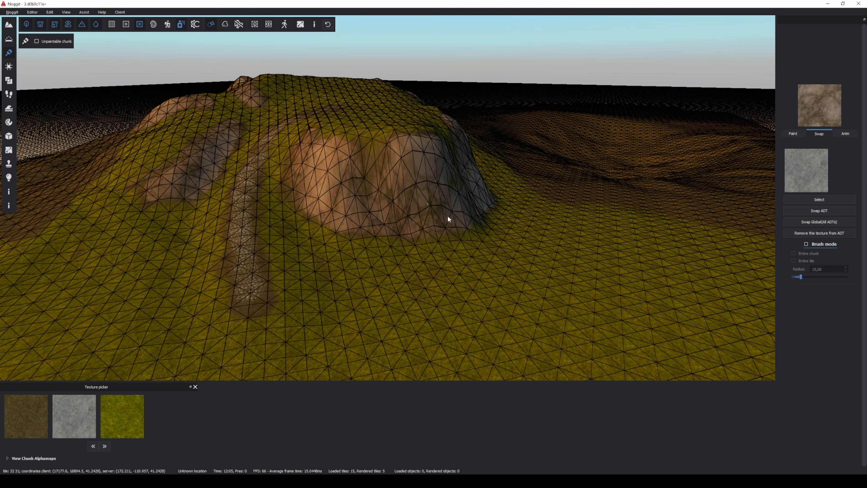
key("w")
right_click_drag(430, 214, 452, 217)
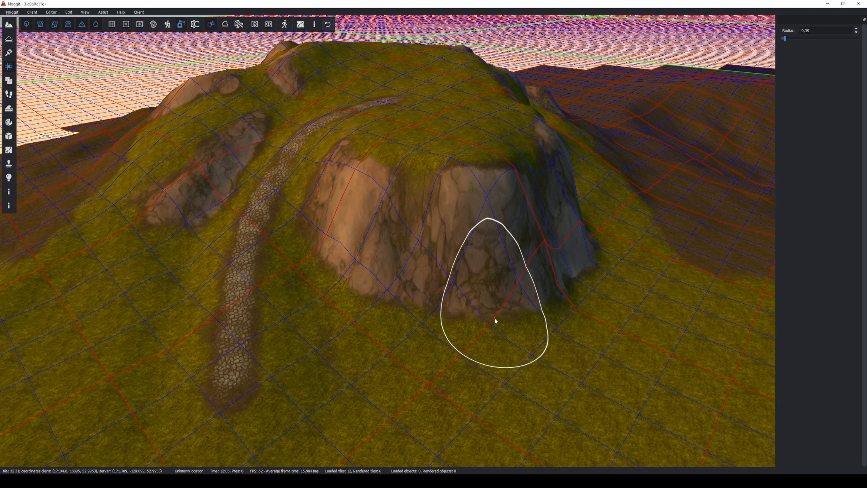
Try cutting holes in the terrain at the cliff's foot with radius 3.13 and fill them back in
key("d")
mouse_move(495, 318)
right_mouse_down()
mouse_move(503, 317)
mouse_move(483, 340)
mouse_move(471, 335)
right_mouse_up()
key("w")
mouse_move(471, 336)
left_mouse_down("alt")
mouse_move(427, 349)
mouse_move(384, 336)
left_mouse_up("alt")
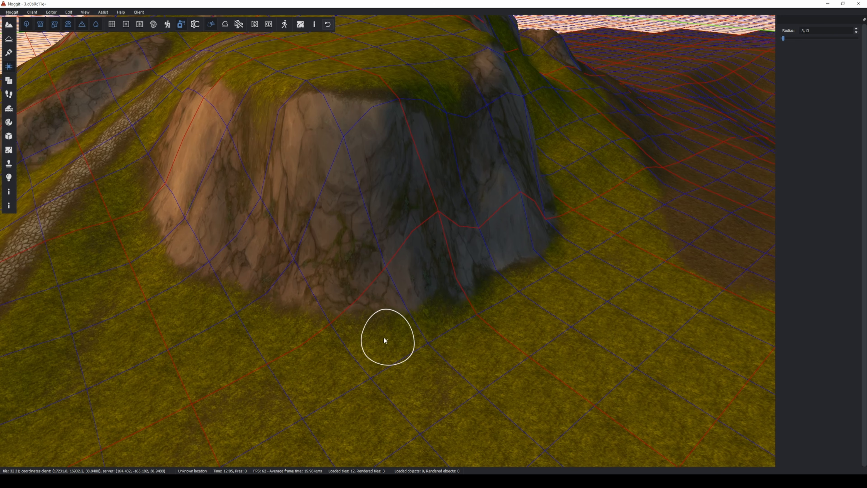
left_click(384, 336, "shift")
left_click(424, 305, "shift")
left_click(381, 263, "ctrl")
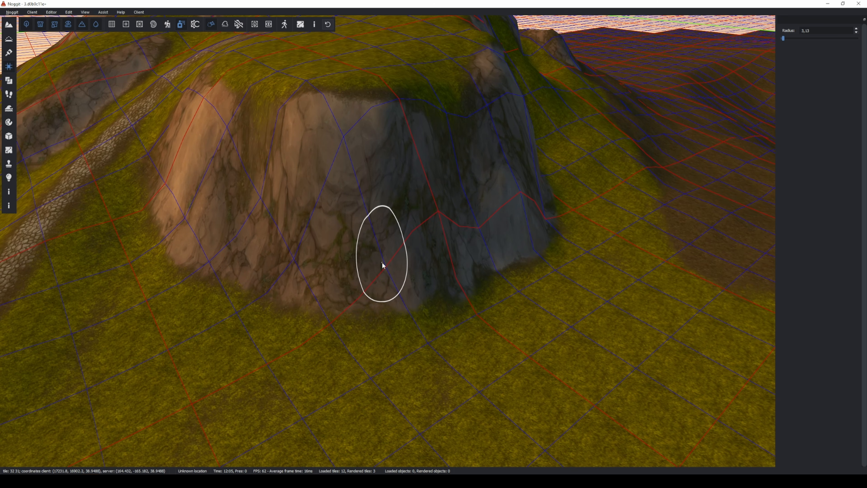
left_click(382, 263, "shift")
key("s")
key("a")
right_click_drag(479, 303, 505, 378)
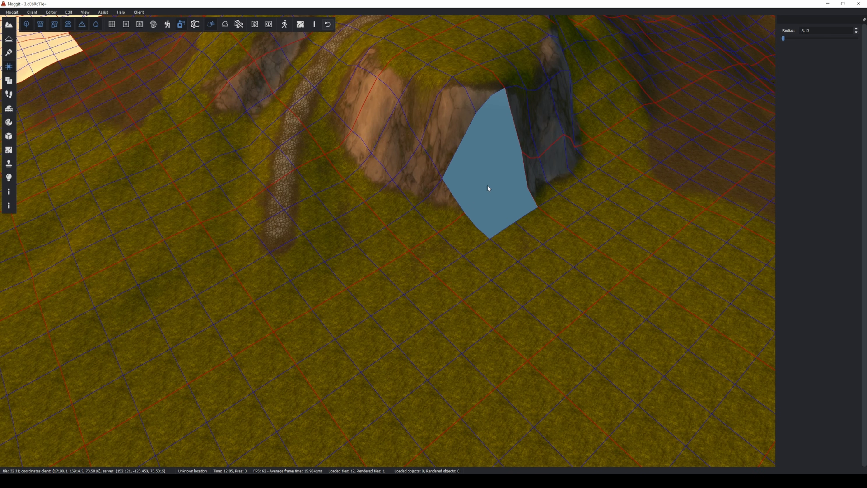
left_click(488, 185, "ctrl")
Try cutting a wide band of holes across the grass with radius 20.35 and restore the ground
key("s")
right_click_drag(488, 185, 439, 191)
left_click_drag(348, 238, 435, 252, "alt")
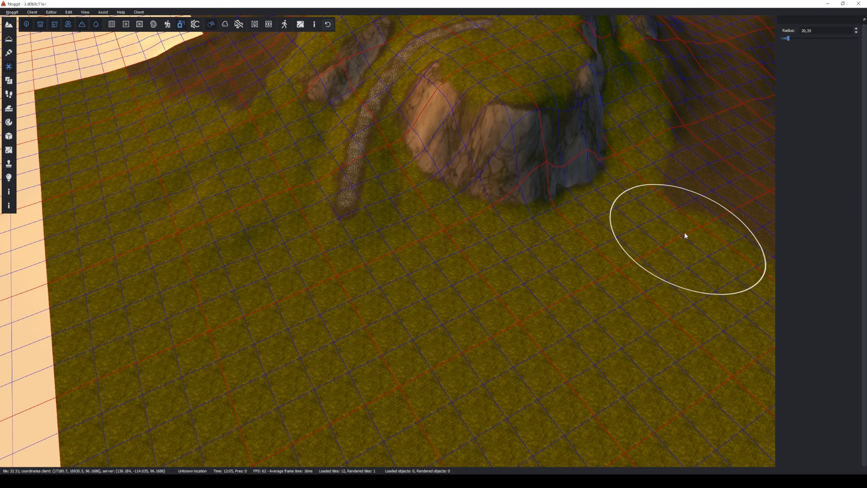
mouse_move(684, 232)
left_mouse_down("shift")
mouse_move(484, 307)
mouse_move(296, 299)
left_mouse_up("shift")
key("s")
mouse_move(215, 254)
left_mouse_down("ctrl")
mouse_move(382, 299)
mouse_move(577, 219)
mouse_move(397, 228)
left_mouse_up("ctrl")
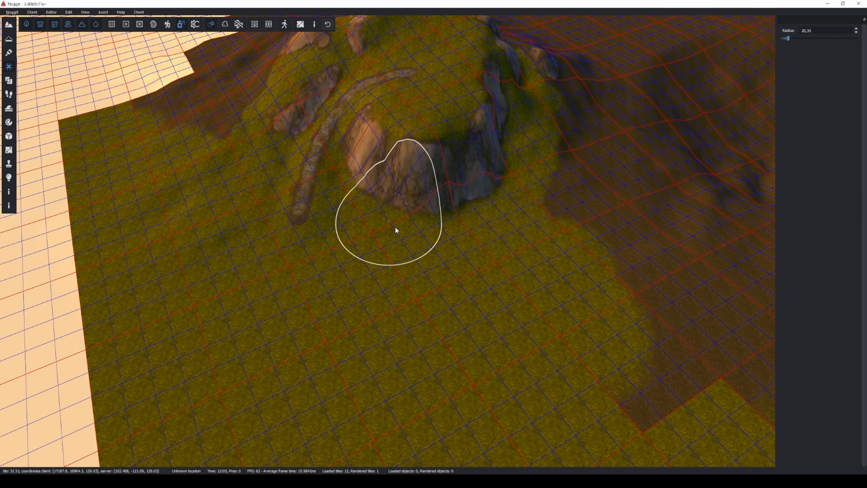
Bring up the area assignment tool and examine its overlay across the custom map's terrain
left_click(9, 81)
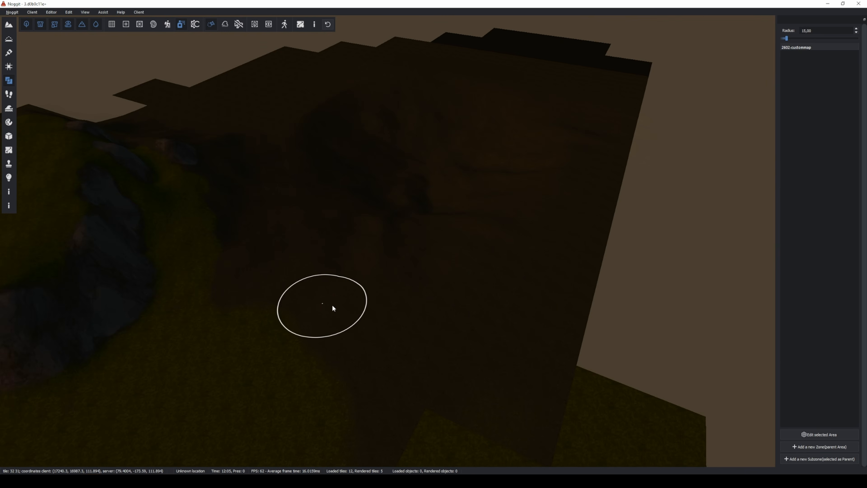
key("a")
mouse_move(332, 305)
right_mouse_down()
mouse_move(433, 296)
mouse_move(426, 338)
mouse_move(403, 346)
right_mouse_up()
key("a")
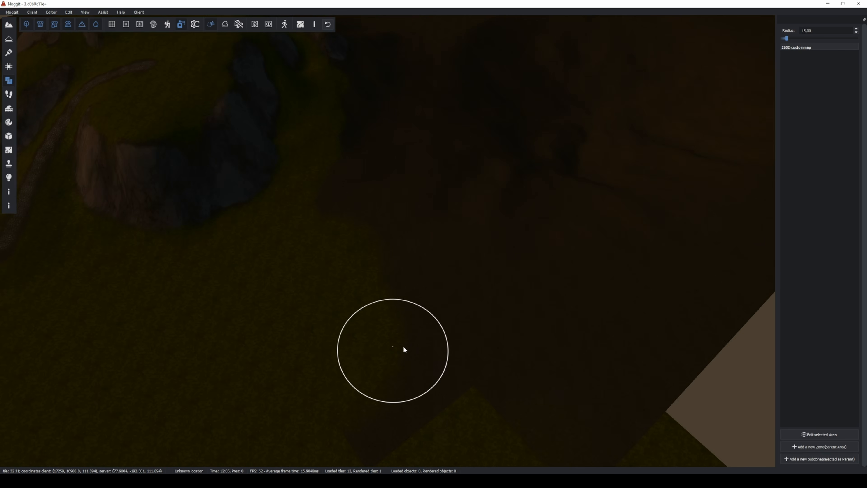
Try flagging a T-shaped band of grass chunks as impassable and clear the flags again
left_click(9, 94)
key("s")
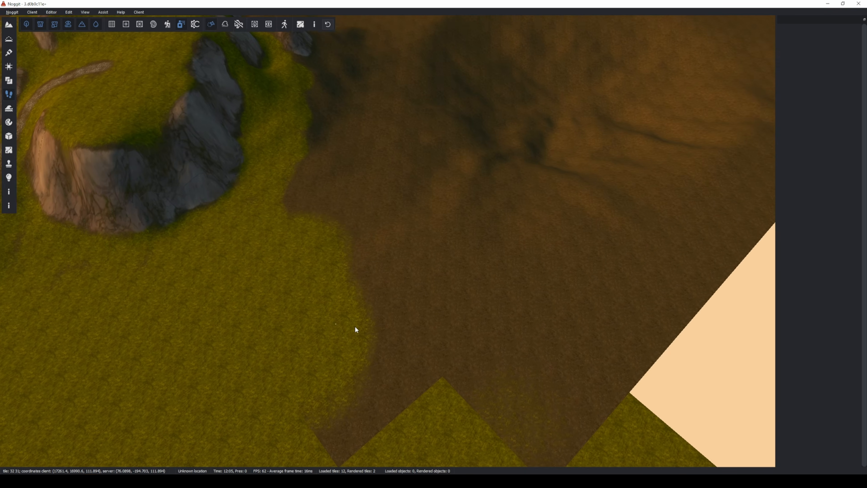
right_click_drag(355, 326, 337, 197)
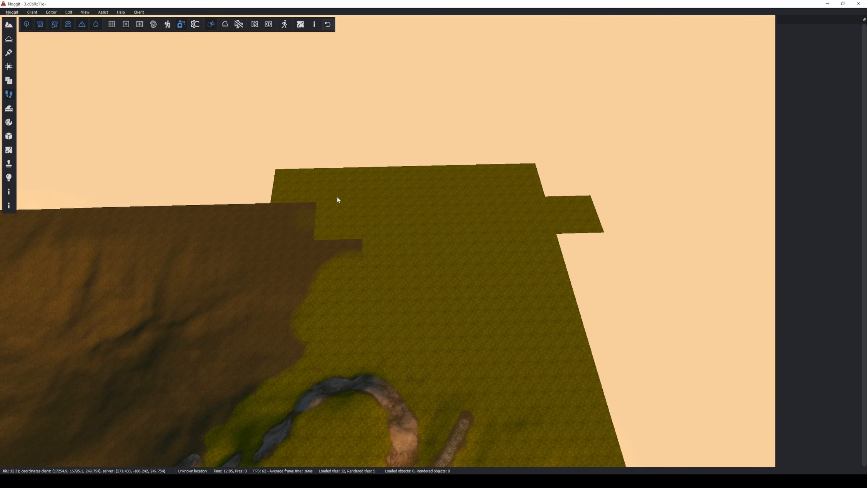
mouse_move(492, 202)
left_mouse_down("shift")
mouse_move(478, 287)
mouse_move(504, 321)
left_mouse_up("shift")
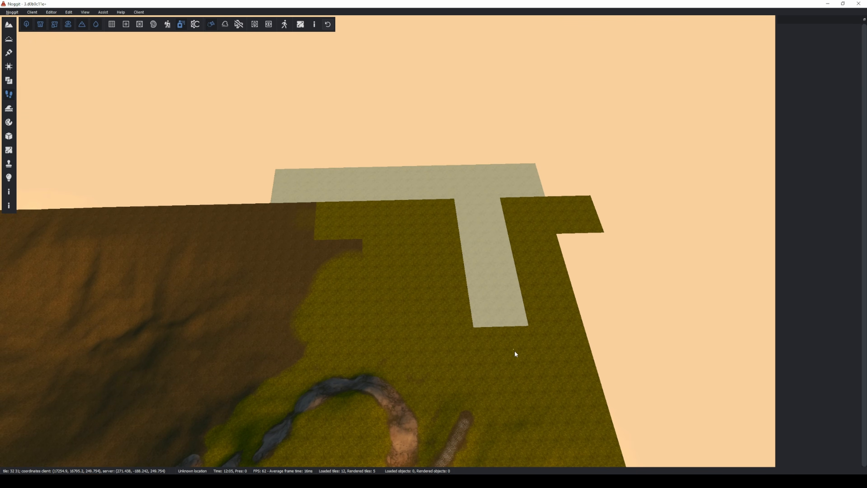
mouse_move(514, 351)
left_mouse_down("ctrl")
mouse_move(486, 281)
mouse_move(476, 188)
mouse_move(291, 188)
left_mouse_up("ctrl")
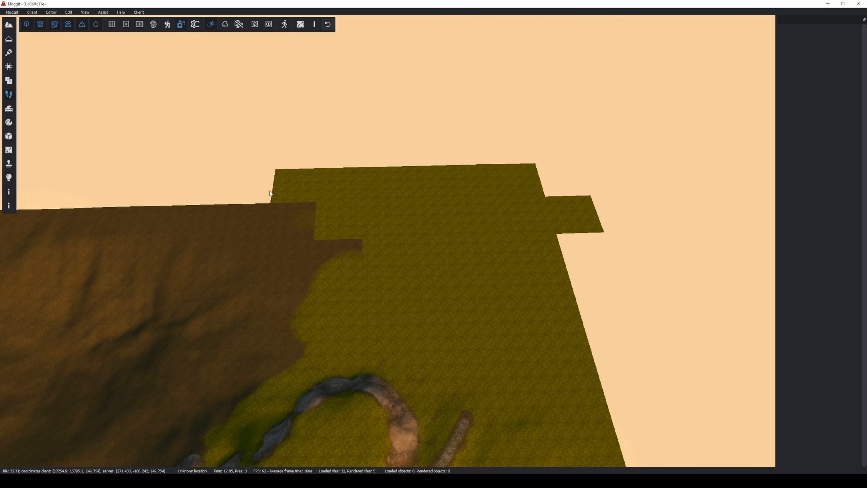
Set up the water brush over the brown basin with its lock enabled and the lock height at -5
mouse_move(290, 188)
right_mouse_down()
mouse_move(236, 227)
mouse_move(34, 95)
right_mouse_up()
left_click(9, 108)
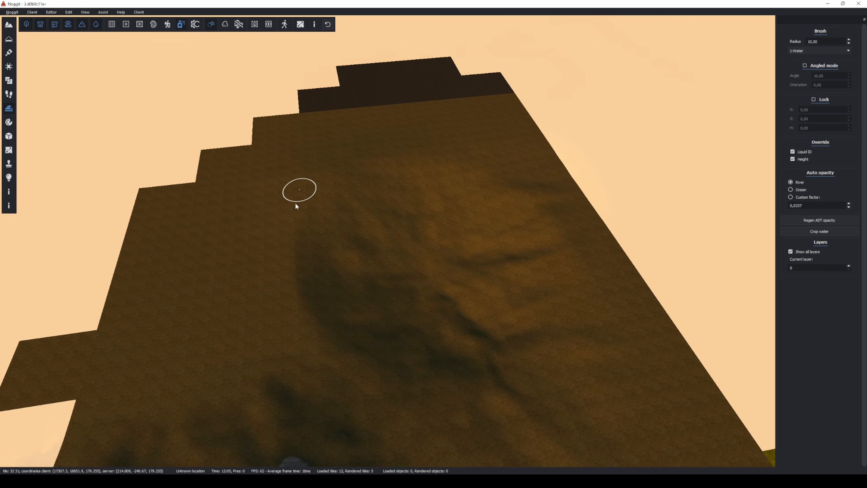
mouse_move(295, 203)
right_mouse_down()
mouse_move(113, 170)
mouse_move(242, 200)
right_mouse_up()
key("w")
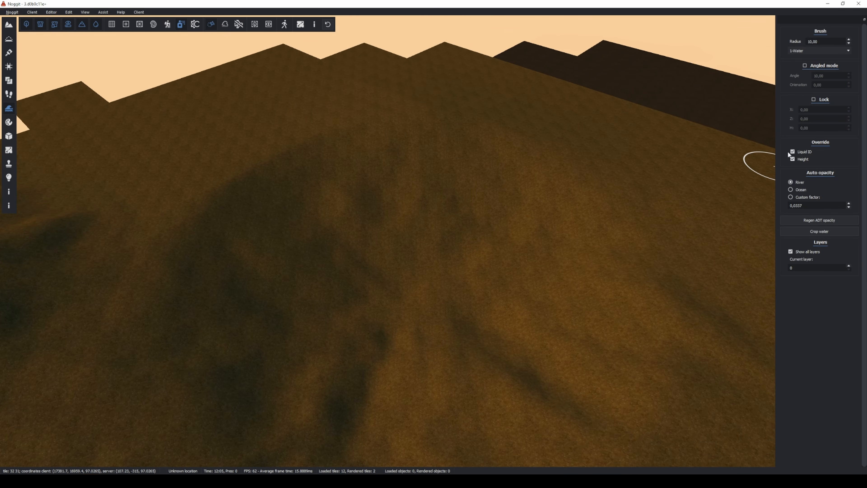
left_click(814, 99)
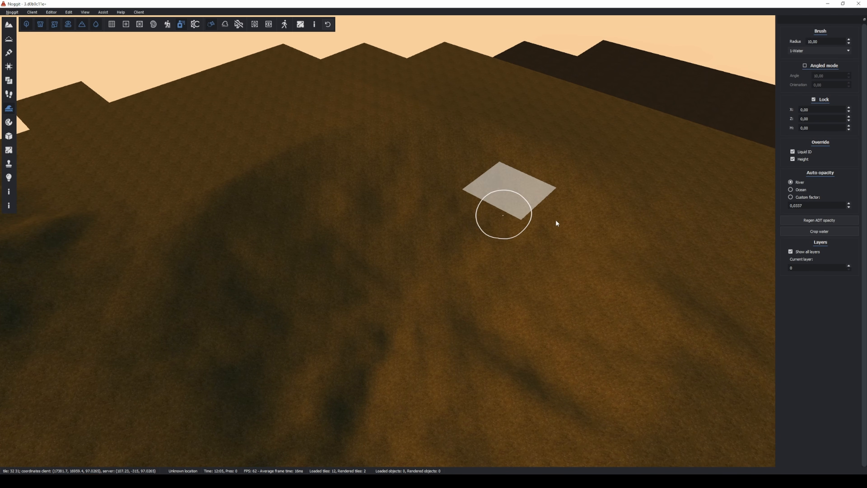
left_click(814, 99)
left_click(814, 99)
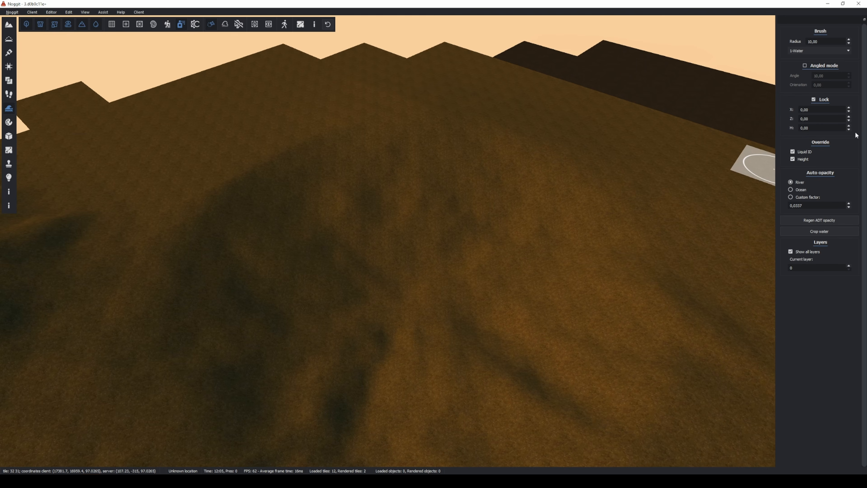
left_click(849, 130)
left_click(849, 130)
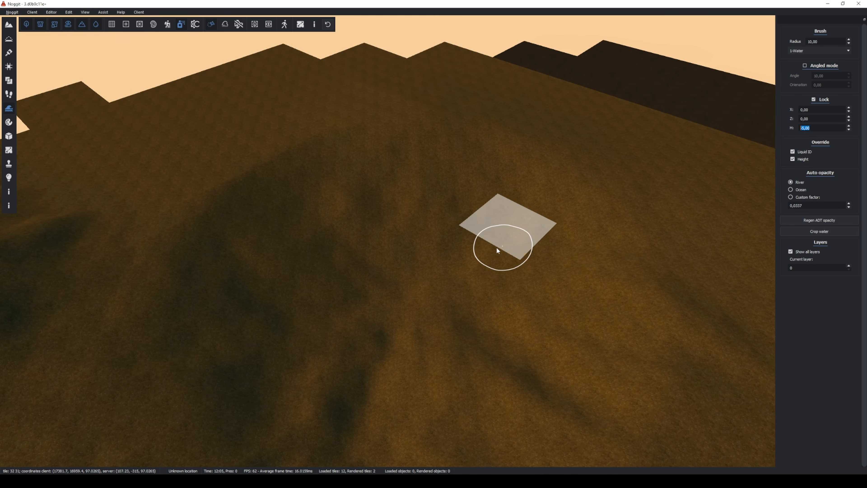
Fill the basin with water using a brush radius of 35.89
mouse_move(447, 255)
left_mouse_down("alt")
mouse_move(575, 308)
mouse_move(528, 249)
mouse_move(323, 222)
mouse_move(267, 352)
mouse_move(372, 459)
mouse_move(544, 406)
mouse_move(413, 280)
left_mouse_up("alt")
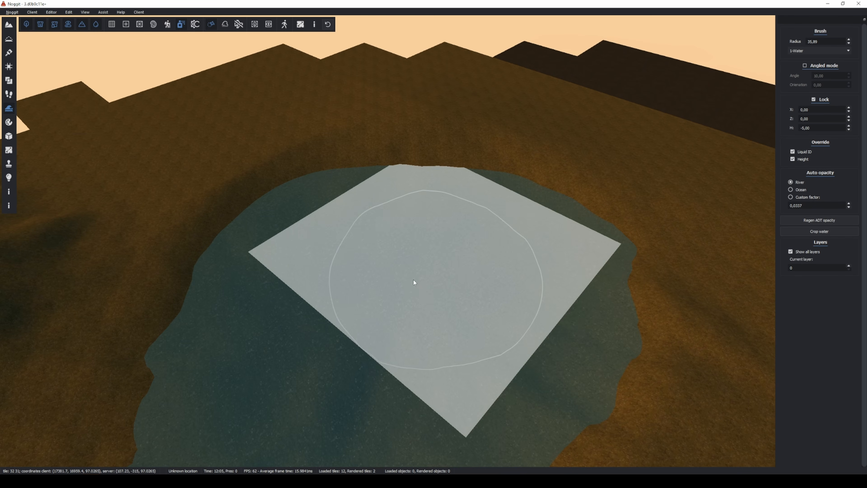
key("a")
mouse_move(232, 284)
right_mouse_down()
mouse_move(306, 234)
mouse_move(431, 208)
right_mouse_up()
key("d")
right_click_drag(657, 146, 245, 206)
mouse_move(245, 207)
left_mouse_down("shift")
mouse_move(323, 245)
mouse_move(774, 37)
mouse_move(786, 19)
left_mouse_up("shift")
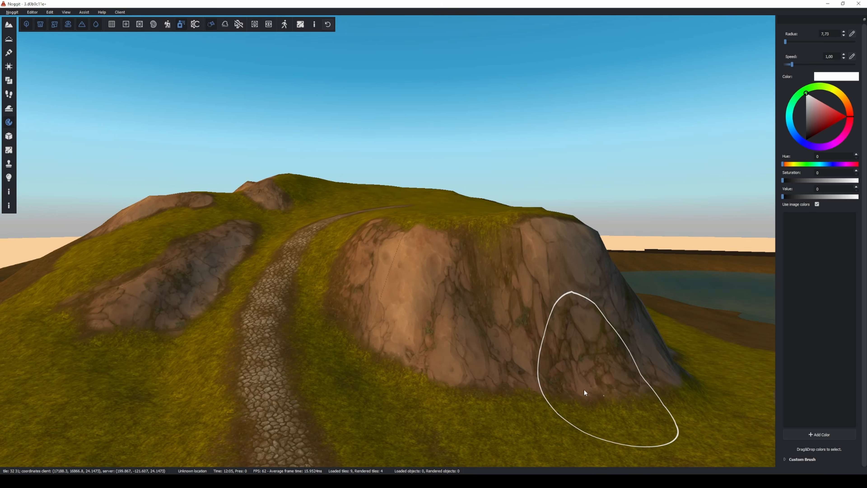
Brighten the cliff face and the rock outcrop across the road with white vertex shading at radius 7.73
key("w")
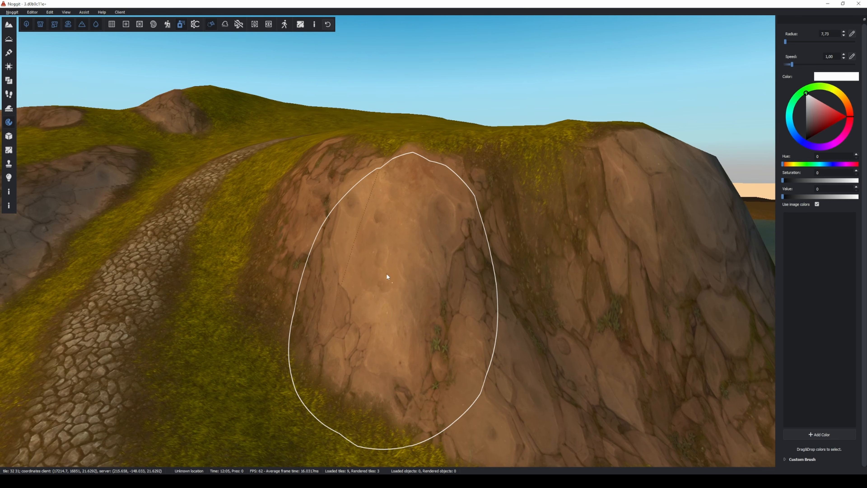
mouse_move(385, 252)
left_mouse_down("shift")
mouse_move(447, 296)
mouse_move(325, 193)
mouse_move(340, 189)
left_mouse_up("shift")
mouse_move(340, 189)
right_mouse_down()
mouse_move(503, 271)
mouse_move(434, 241)
mouse_move(396, 284)
right_mouse_up()
key("w")
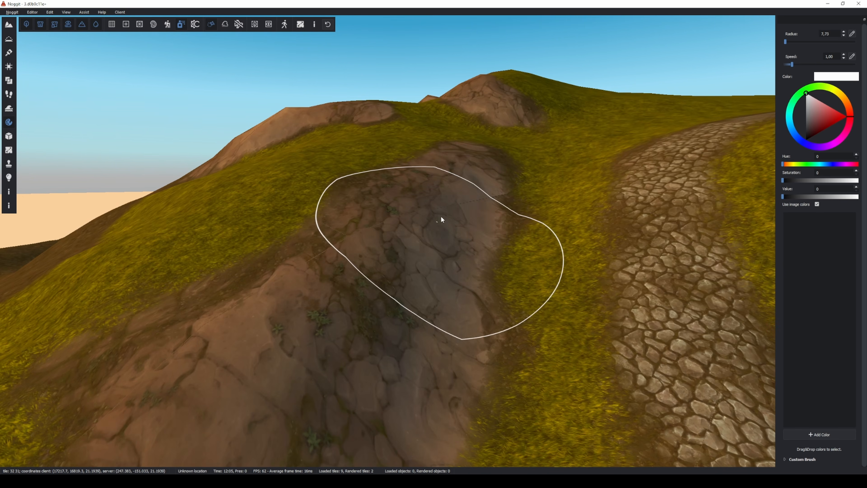
left_click_drag(441, 216, 471, 173, "shift")
right_click_drag(471, 173, 441, 250)
key("s")
mouse_move(358, 306)
left_mouse_down("shift")
mouse_move(327, 269)
mouse_move(357, 307)
left_mouse_up("shift")
key("s")
right_click_drag(479, 287, 498, 341)
Reduce the shading brush radius to 5.32 and brighten more of the rock with white
left_click_drag(498, 340, 490, 340, "alt")
mouse_move(490, 340)
right_mouse_down()
mouse_move(594, 337)
mouse_move(480, 344)
mouse_move(468, 307)
right_mouse_up()
key("d")
mouse_move(473, 177)
left_mouse_down("shift")
mouse_move(433, 179)
mouse_move(475, 184)
left_mouse_up("shift")
key("a")
right_click_drag(478, 235, 504, 235)
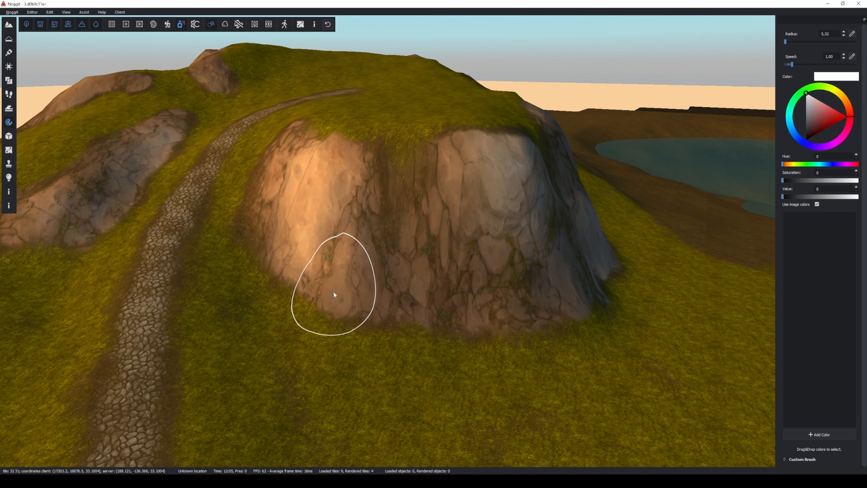
Set the shading color to a dark grey of value 46 and the radius to 3.81 for darkening the cliff's edge
key("a")
right_click_drag(472, 319, 720, 185)
left_click_drag(819, 119, 806, 132)
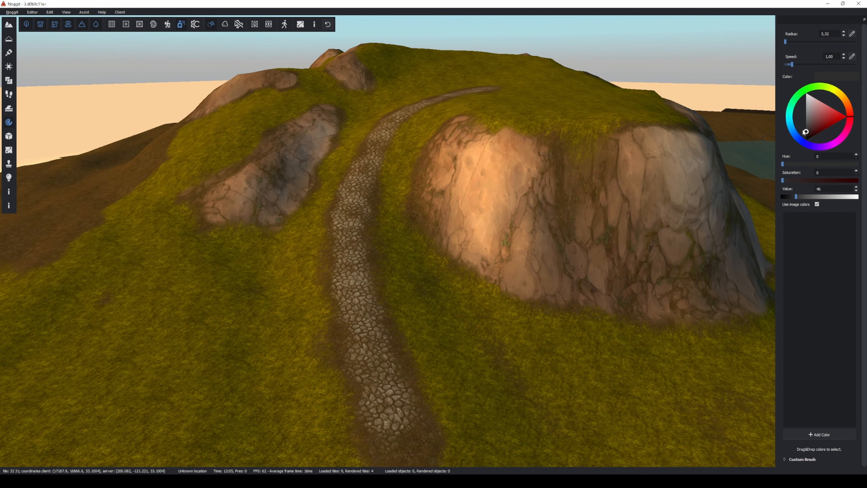
key("w")
right_click_drag(585, 226, 618, 291)
mouse_move(623, 287)
left_mouse_down("alt")
mouse_move(557, 261)
mouse_move(422, 174)
left_mouse_up("alt")
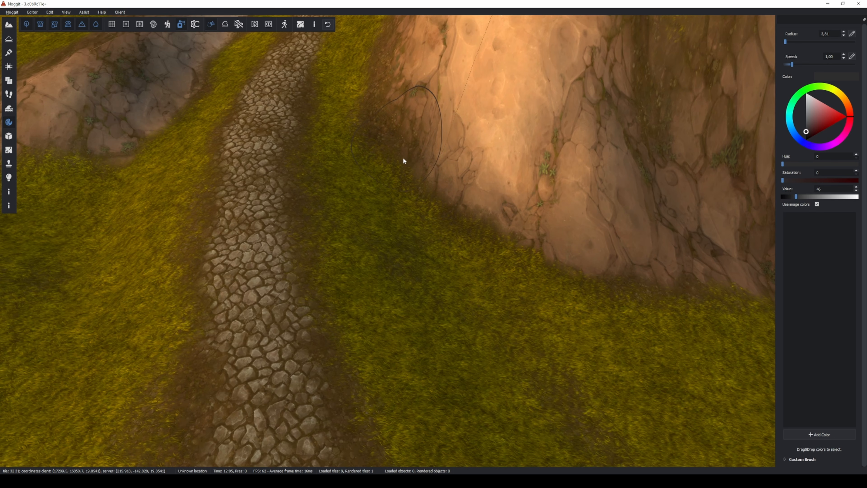
Darken the ground and grass along the edge of the cliff with the dark grey shading brush
mouse_move(607, 285)
right_mouse_down()
mouse_move(564, 261)
mouse_move(432, 274)
mouse_move(511, 308)
mouse_move(495, 278)
mouse_move(467, 325)
right_mouse_up()
key("s")
key("w")
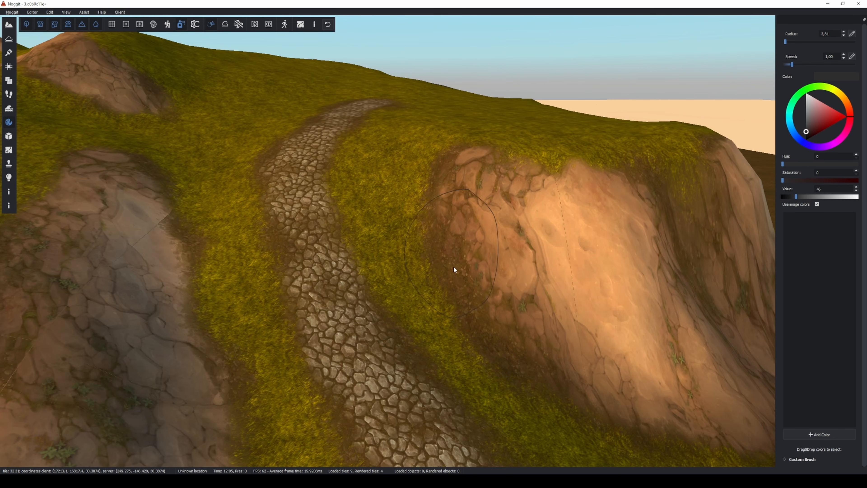
mouse_move(444, 194)
left_mouse_down("shift")
mouse_move(487, 153)
mouse_move(581, 164)
mouse_move(477, 161)
left_mouse_up("shift")
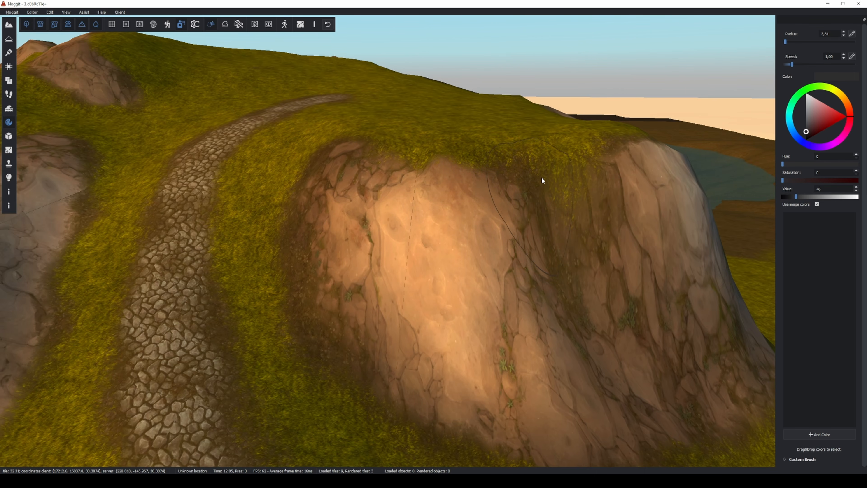
key("w")
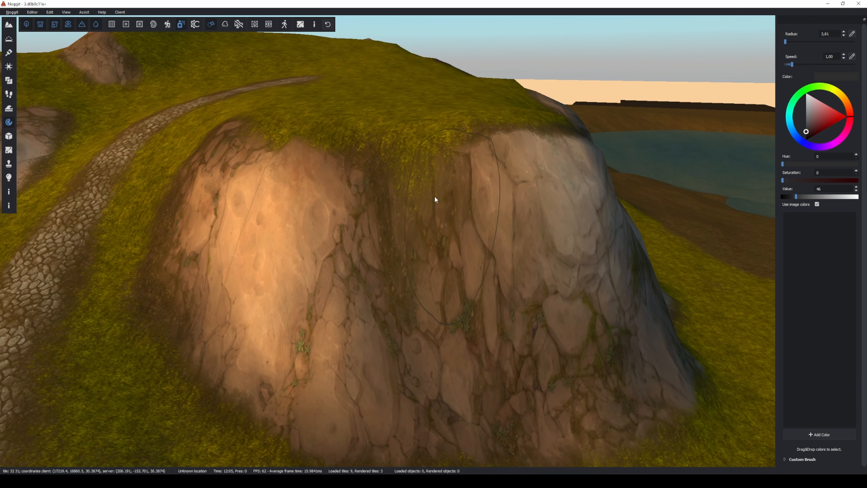
key("s")
right_click_drag(556, 131, 550, 272)
key("a")
key("d")
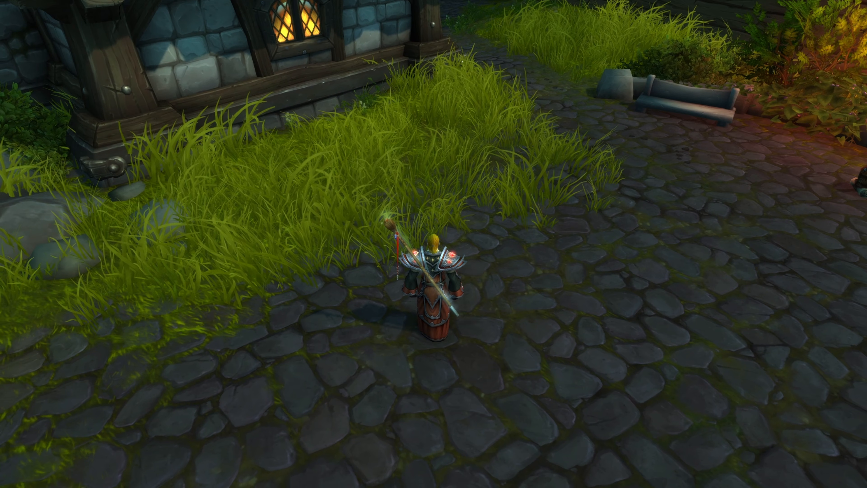
Switch to Noggit and paint a ground effect exclusion at radius 1.00 on the grass in front of the house
key("alt+Tab")
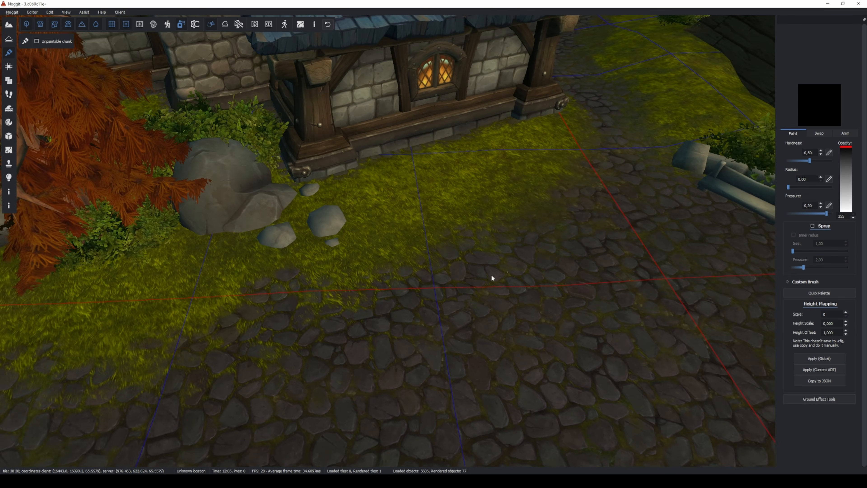
key("d")
right_click_drag(492, 275, 776, 428)
key("a")
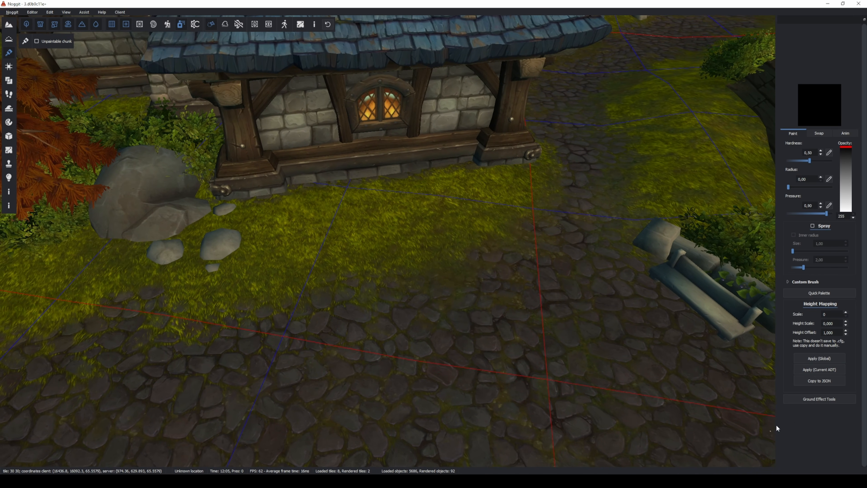
left_click(819, 399)
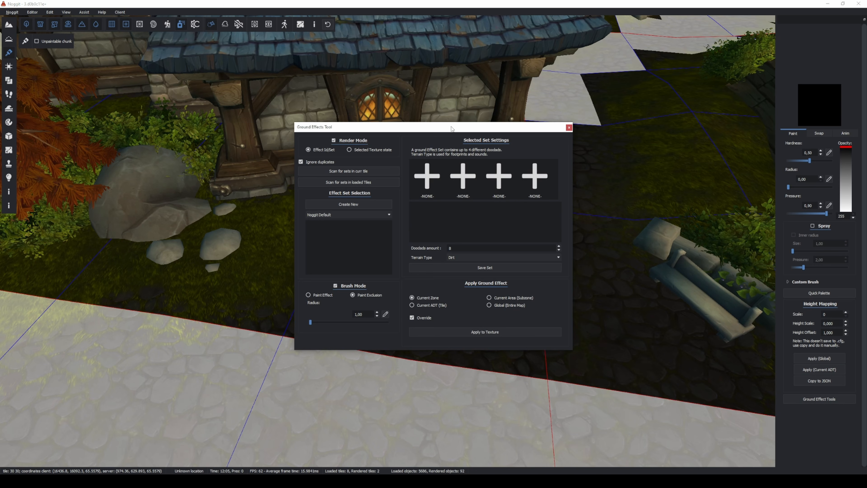
left_click_drag(451, 129, 772, 204)
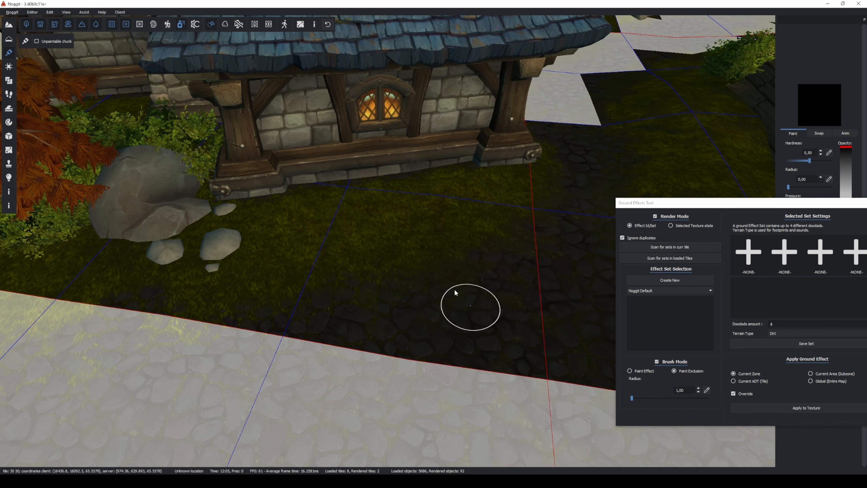
mouse_move(378, 217)
left_mouse_down()
mouse_move(375, 263)
mouse_move(480, 229)
mouse_move(479, 294)
mouse_move(426, 245)
left_mouse_up()
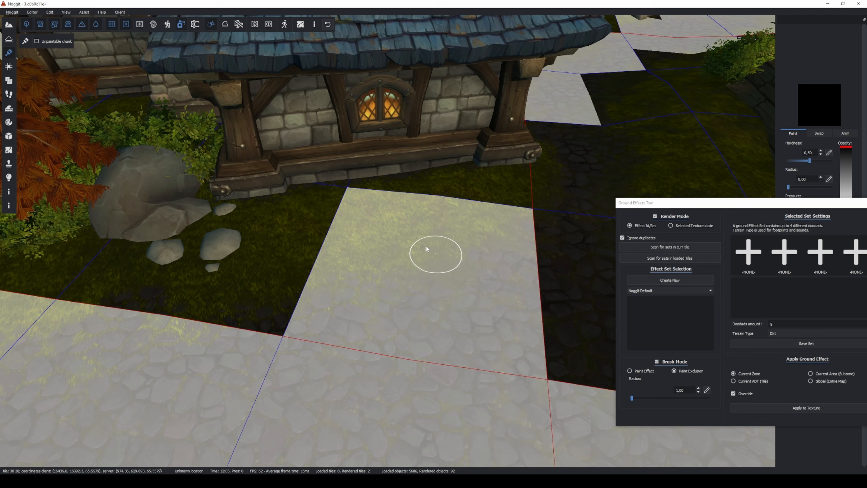
left_click(375, 212, "ctrl")
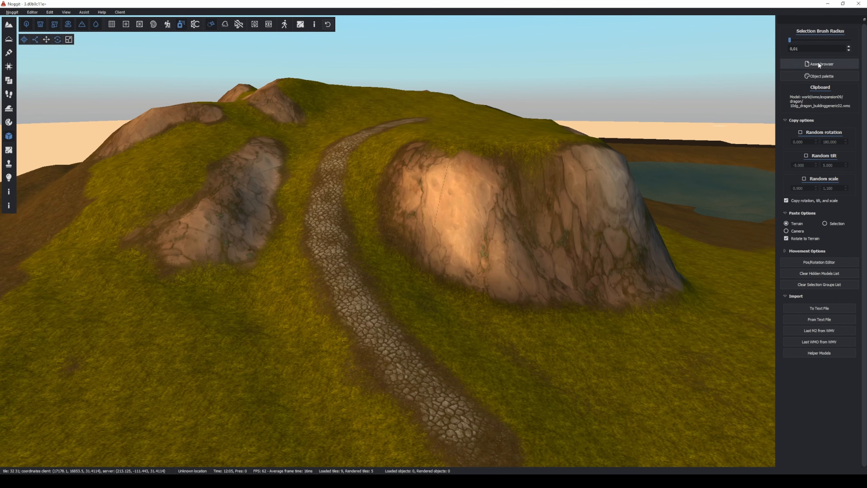
Choose 10dg_dragon_buildinggeneric02.wmo from the asset browser and place it on top of the cliff
left_click(819, 64)
left_click(399, 210)
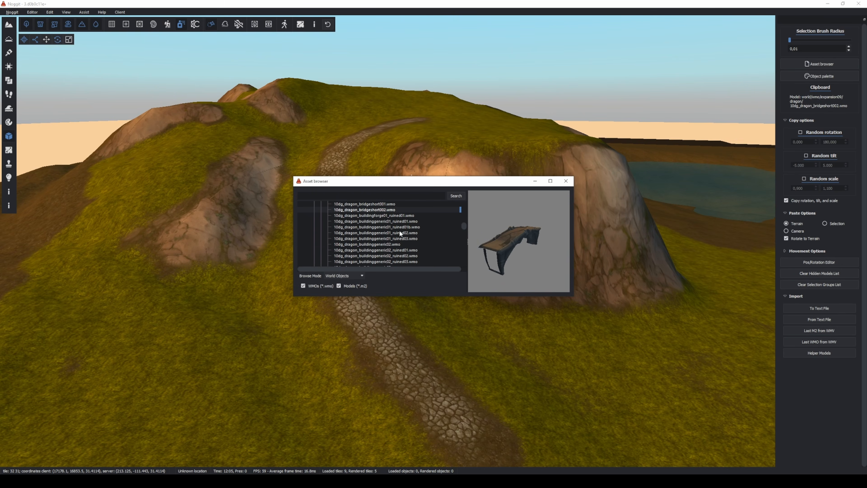
left_click(399, 244)
scroll(398, 240, "up", 5)
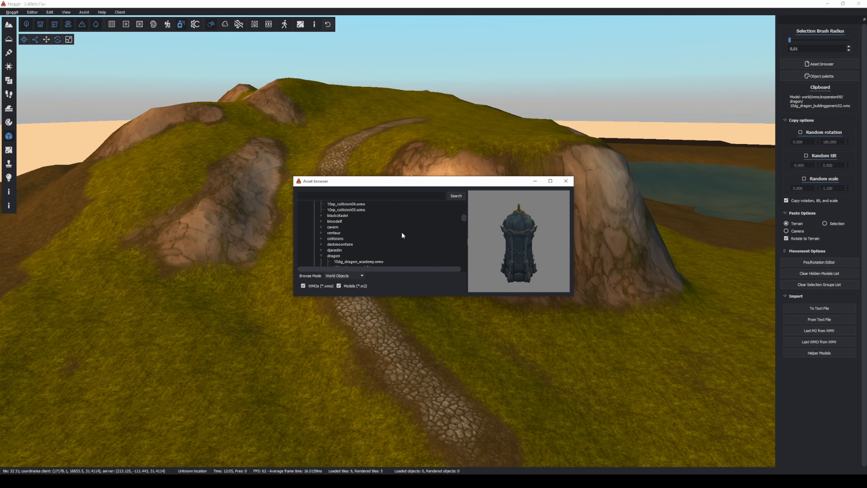
key("ctrl+v")
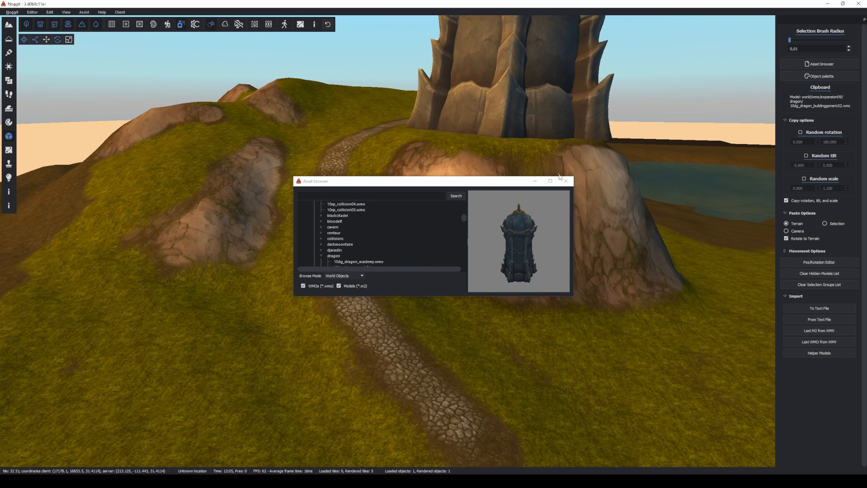
Set the placed tower's X tilt to 0 and rotate it around its vertical axis
right_click_drag(561, 246, 534, 278)
key("s")
left_click(440, 164)
right_click_drag(440, 205, 554, 274)
key("w")
left_click(818, 262)
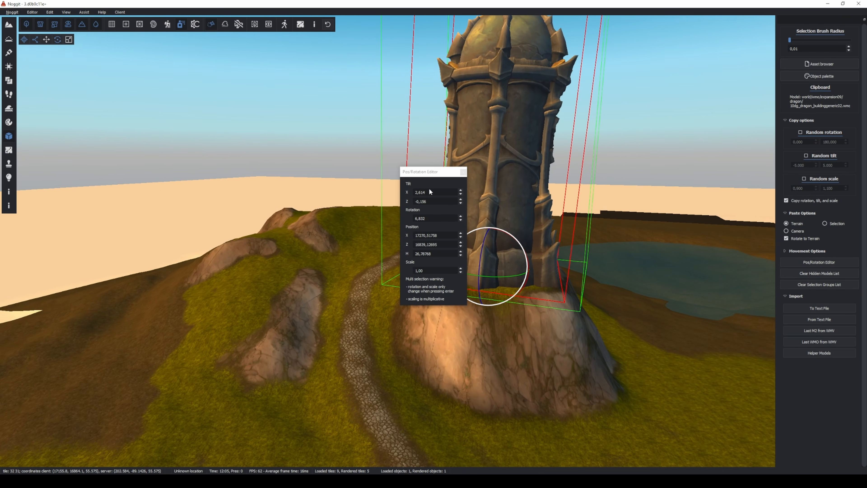
left_click_drag(429, 191, 413, 192)
type("0")
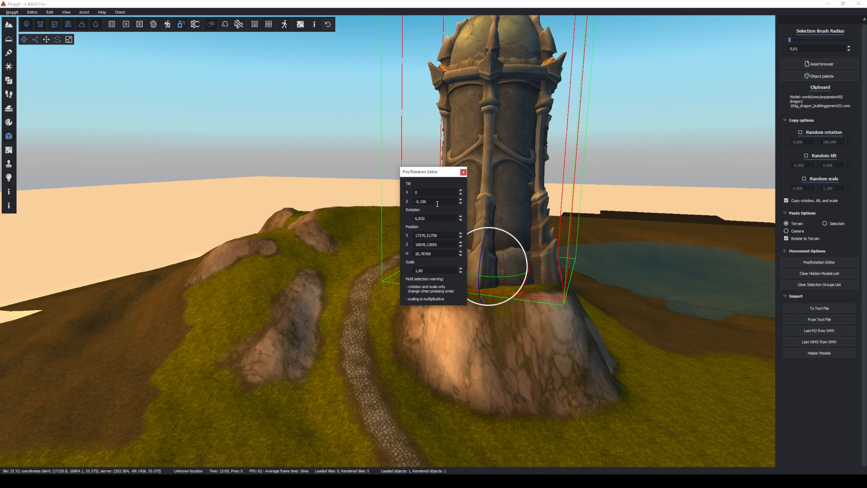
left_click(464, 172)
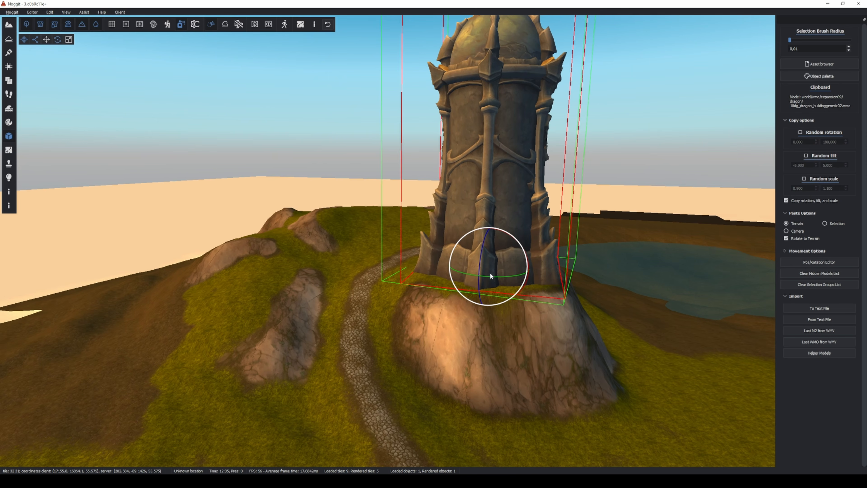
left_click_drag(491, 274, 242, 246)
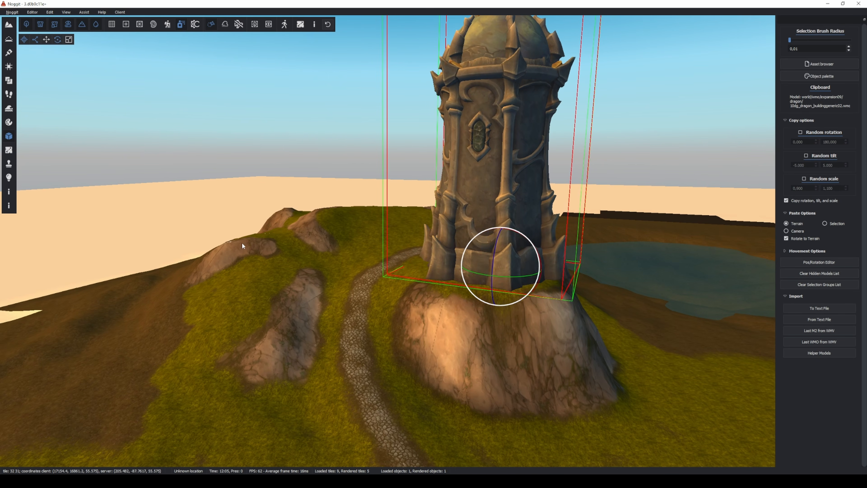
Scale the tower on the cliff down uniformly to about half its size and deselect it
key("a")
right_click_drag(242, 244, 385, 225)
key("space")
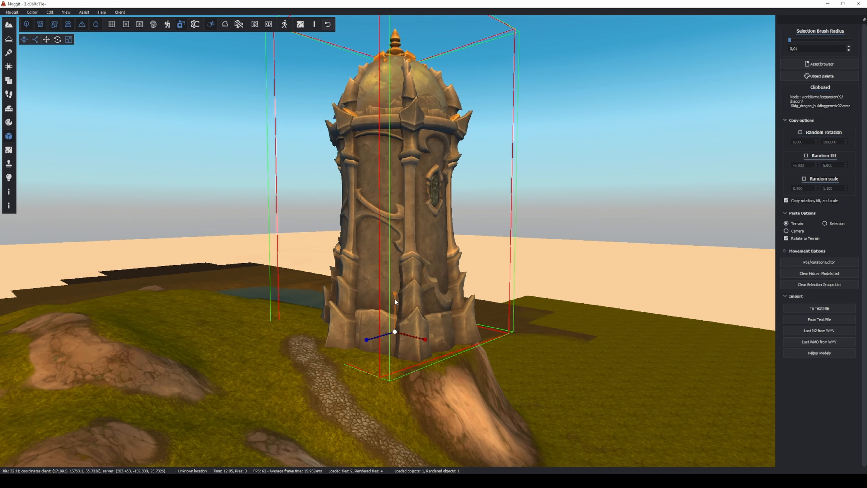
left_click_drag(395, 300, 376, 323)
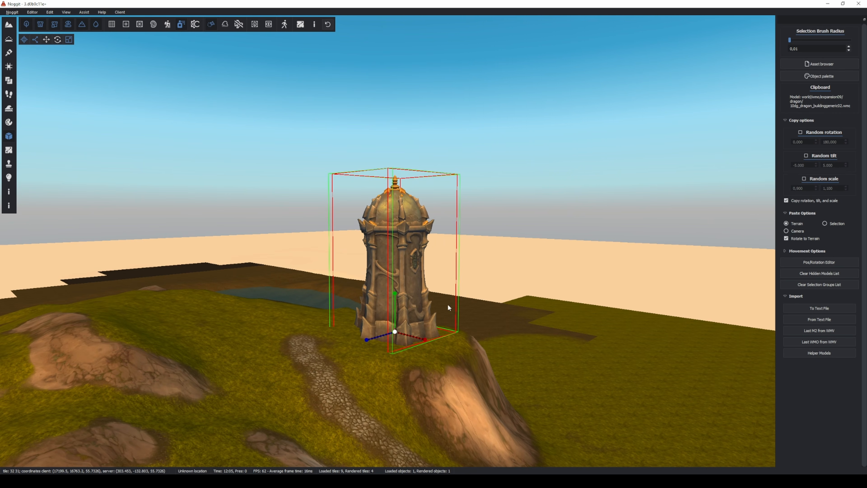
right_click(504, 327)
left_click(480, 336)
key("d")
right_click_drag(480, 336, 307, 362)
key("w")
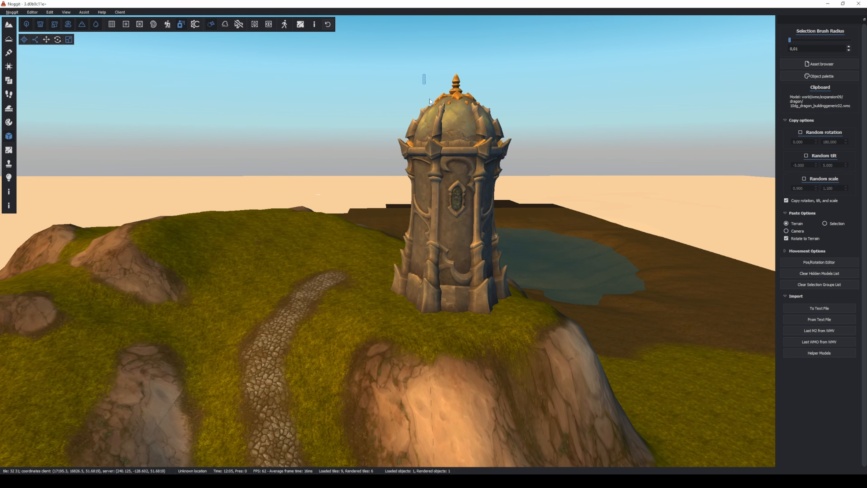
Select the tower with a selection box around it and shift it slightly across the cliff top
left_click(454, 153)
left_click(436, 301)
left_click_drag(327, 151, 555, 381)
left_click_drag(430, 304, 396, 299)
left_click_drag(420, 264, 422, 267)
key("d")
key("s")
right_click_drag(672, 327, 444, 314)
key("s")
left_click(373, 343)
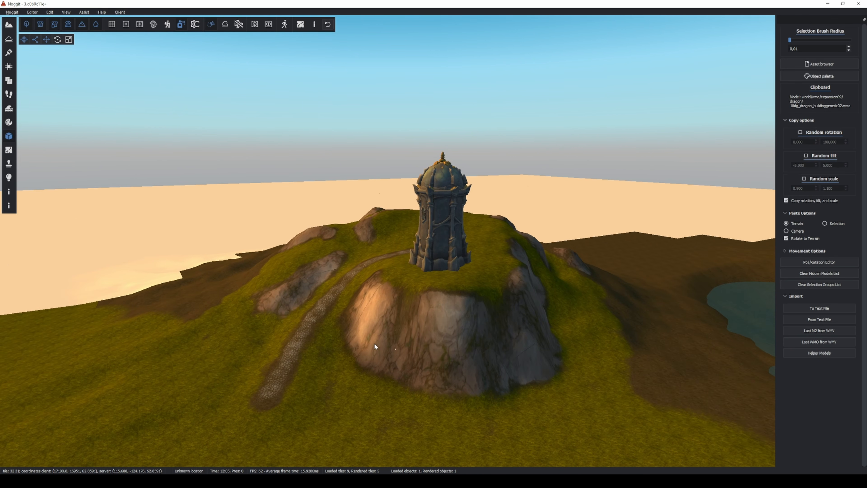
Load the Human scale helper model and paste it at the lower end of the cobblestone path
key("a")
right_click_drag(374, 343, 539, 355)
key("s")
key("w")
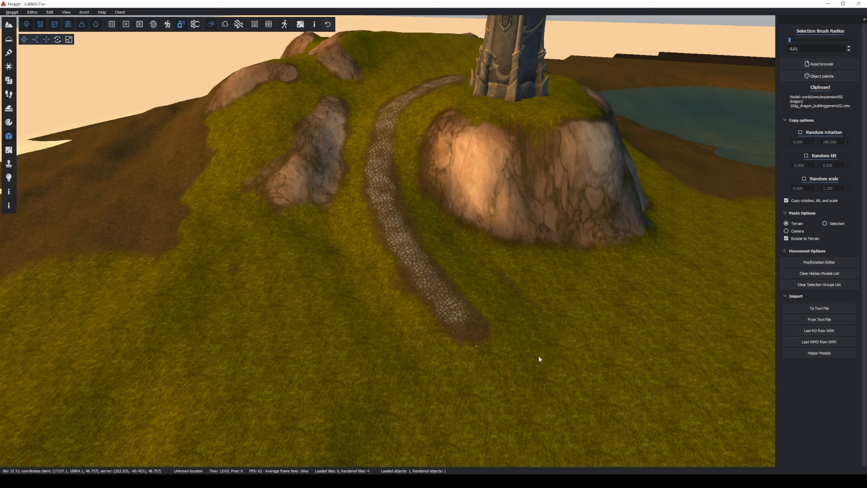
left_click(811, 353)
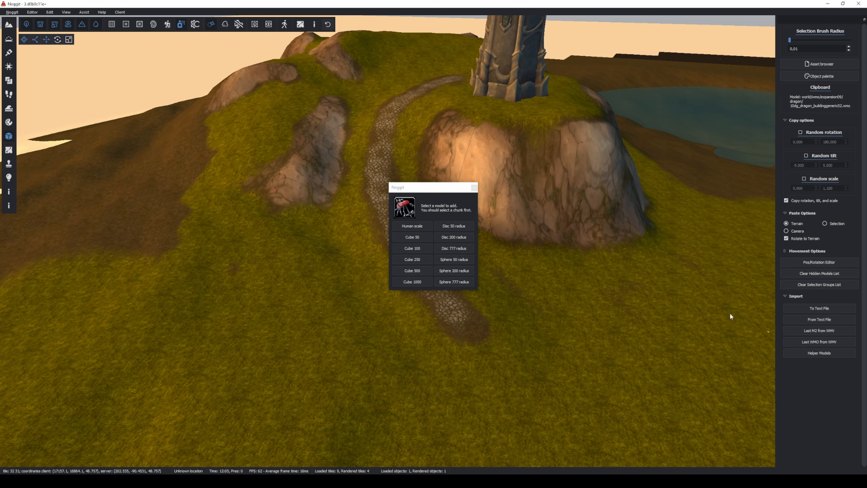
left_click(413, 226)
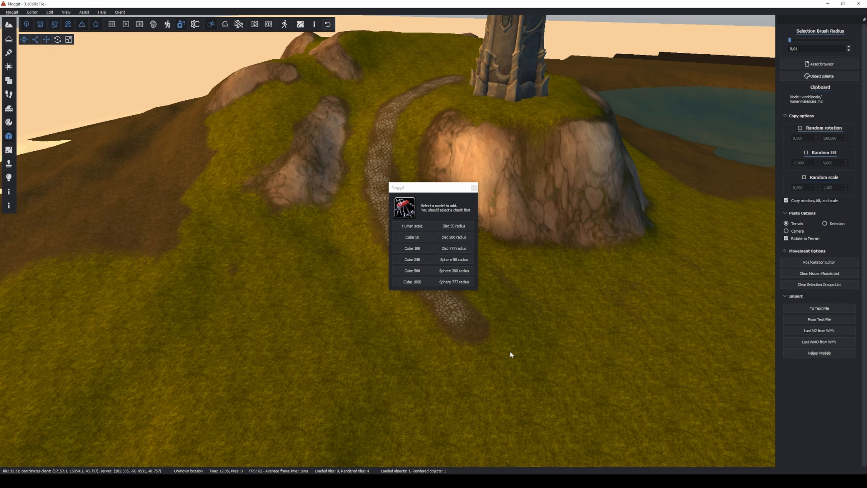
left_click(479, 188)
right_click_drag(515, 259, 437, 334)
key("w")
key("ctrl+v")
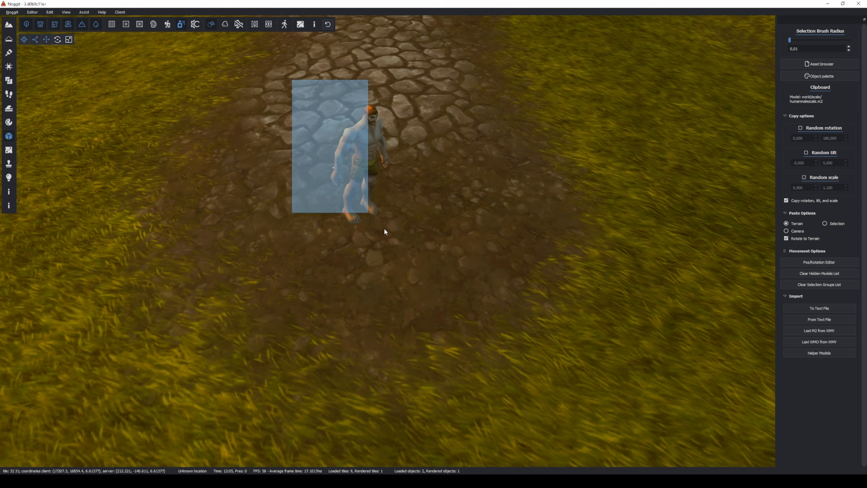
Select the human scale figure with a selection box and reposition it on the path
left_click_drag(385, 229, 385, 229)
right_click_drag(507, 340, 495, 281)
left_click_drag(376, 311, 401, 259)
left_click(451, 263)
key("s")
right_click_drag(451, 263, 598, 168)
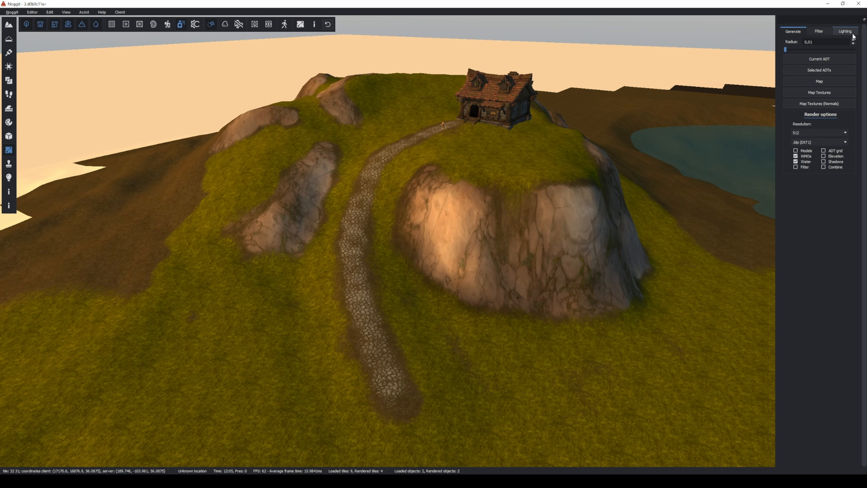
Set the minimap lighting's diffuse color to light orange #f8bb77 and return to the generation settings
left_click(845, 31)
left_click(837, 43)
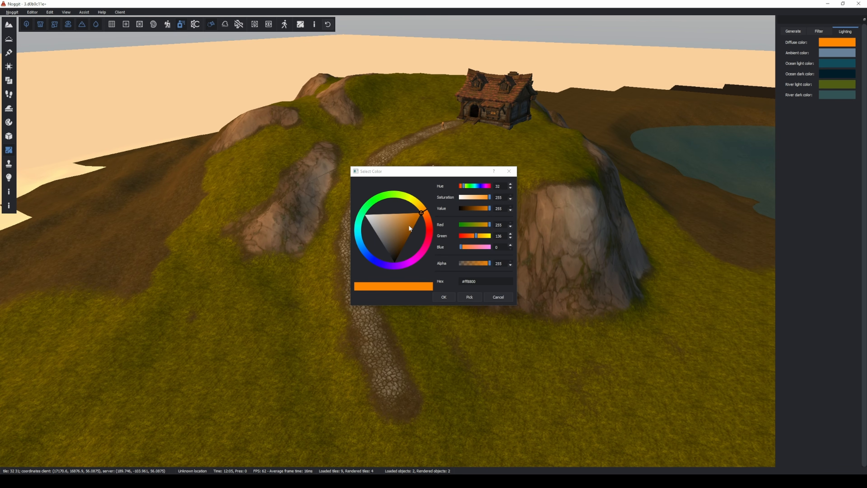
left_click_drag(400, 219, 394, 215)
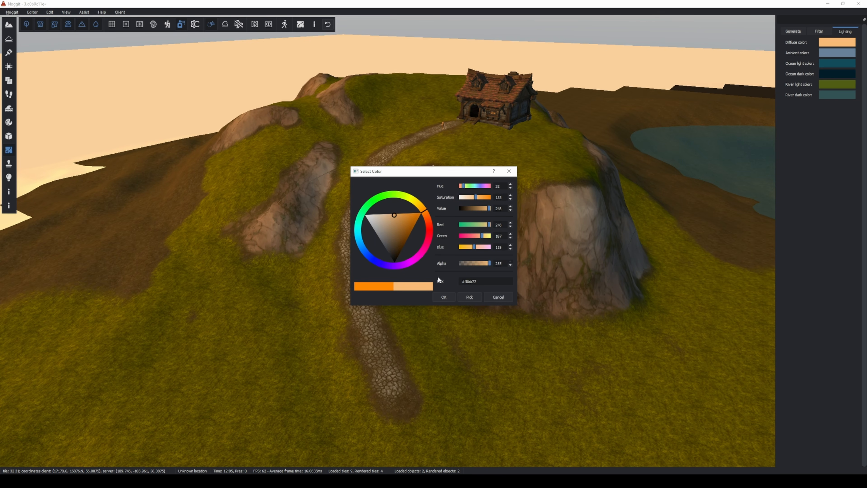
left_click(443, 296)
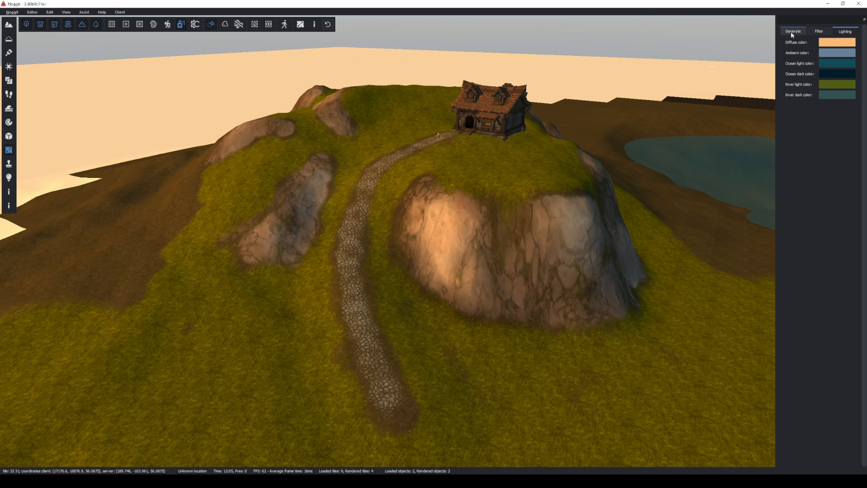
left_click(791, 31)
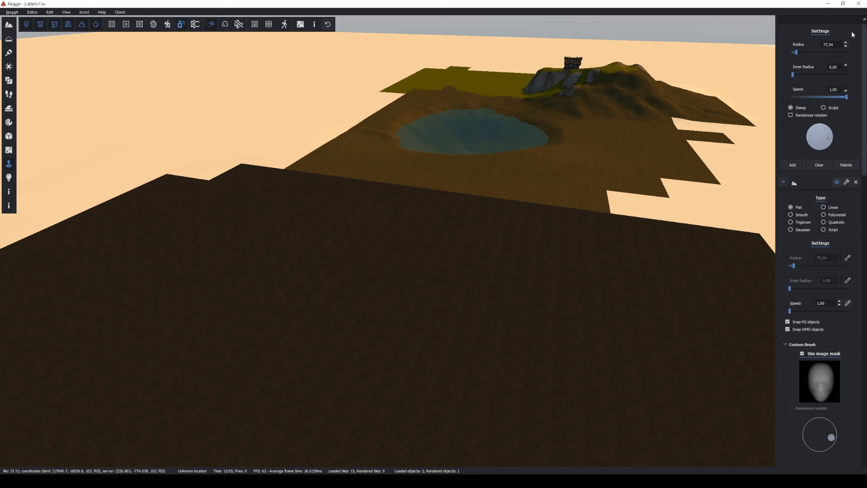
Adjust the stamp brush radius and stamp the face image mask onto the flat dark terrain beyond the lake
scroll(853, 37, "down", 6)
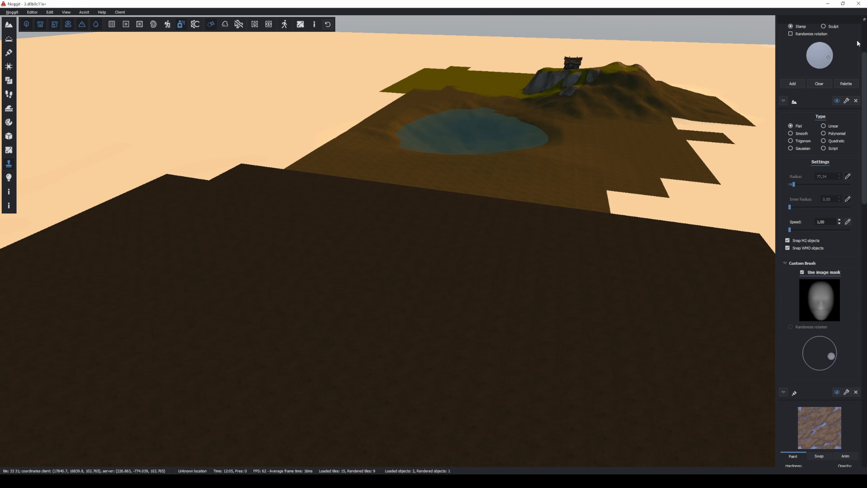
scroll(858, 42, "down", 6)
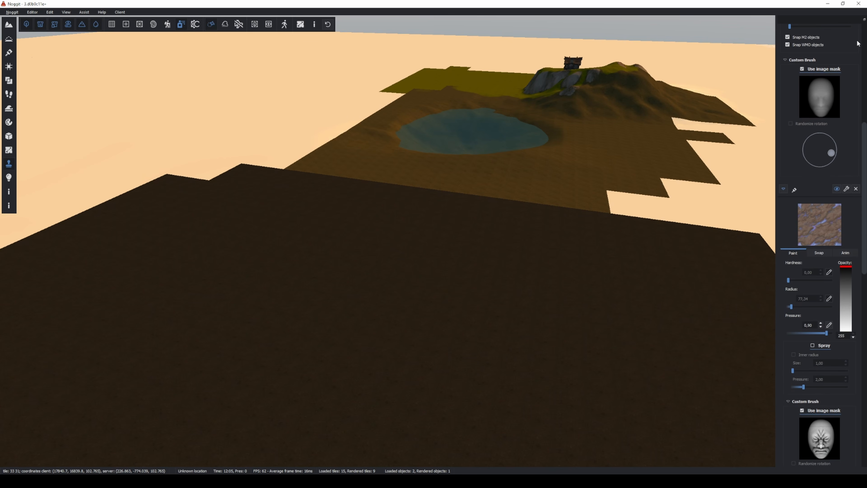
scroll(859, 42, "down", 10)
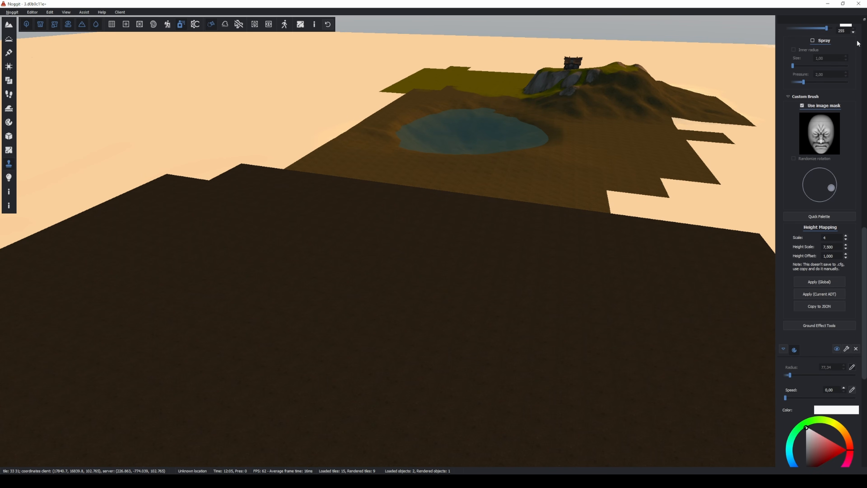
scroll(858, 43, "down", 2)
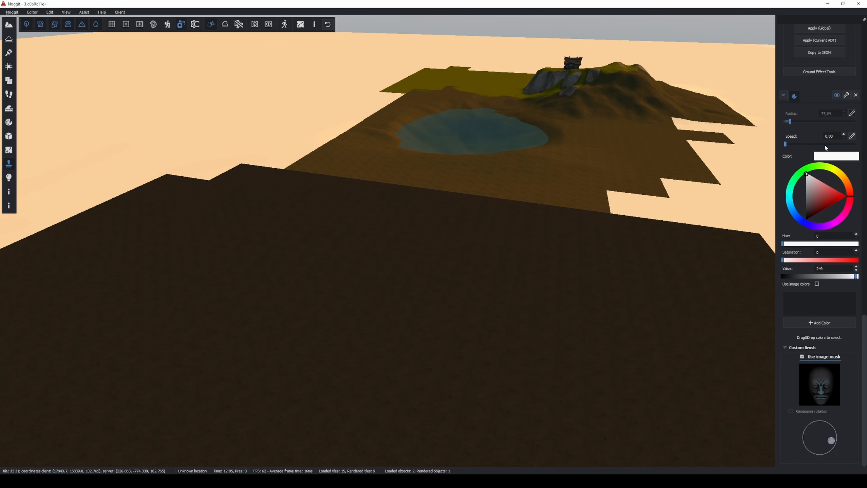
key("w")
right_click_drag(487, 292, 426, 242)
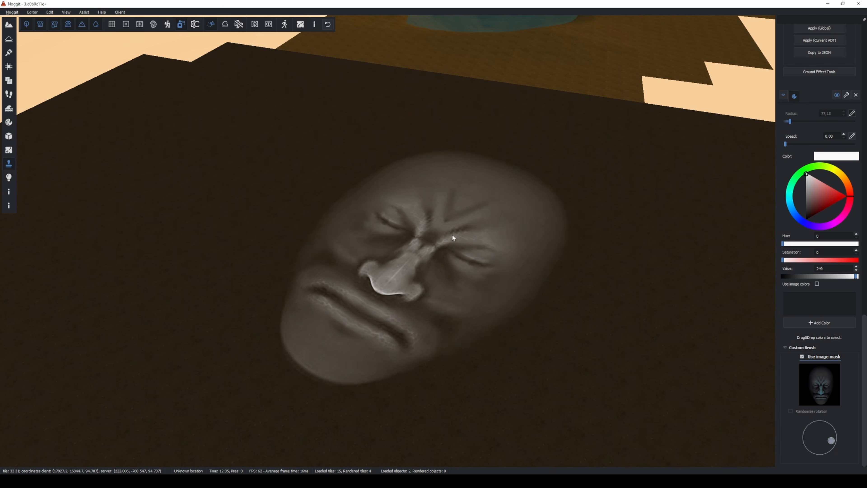
left_click_drag(452, 234, 505, 239, "alt")
left_click_drag(397, 235, 486, 226, "shift")
key("s")
right_click_drag(671, 222, 683, 239)
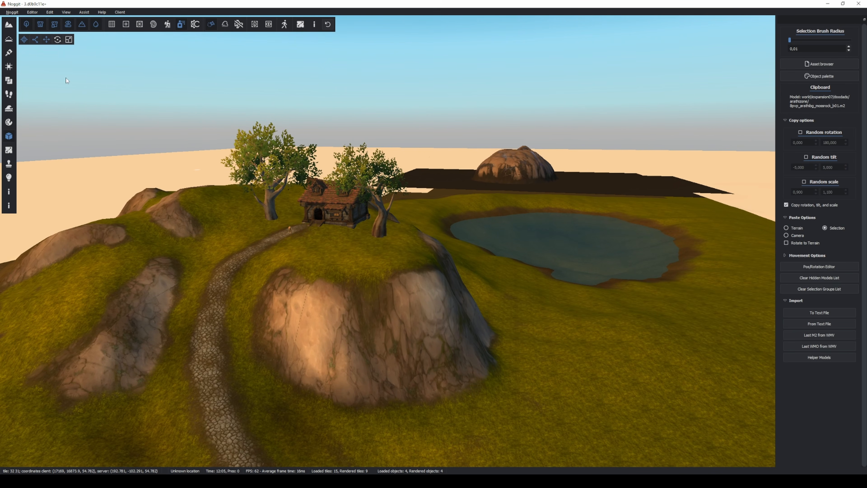
Toggle the display of the placed models, the building doodads and the water on the map
left_click(27, 24)
left_click(27, 25)
left_click(44, 24)
left_click(96, 25)
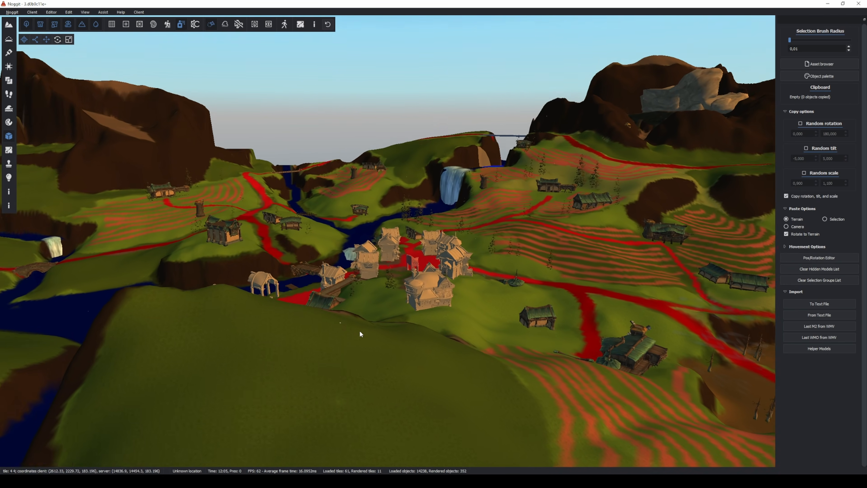
Survey the color-coded blockout map and turn the terrain's painted vertex colors off and back on
key("a")
right_click_drag(360, 330, 562, 350)
right_click_drag(508, 378, 215, 355)
key("d")
key("s")
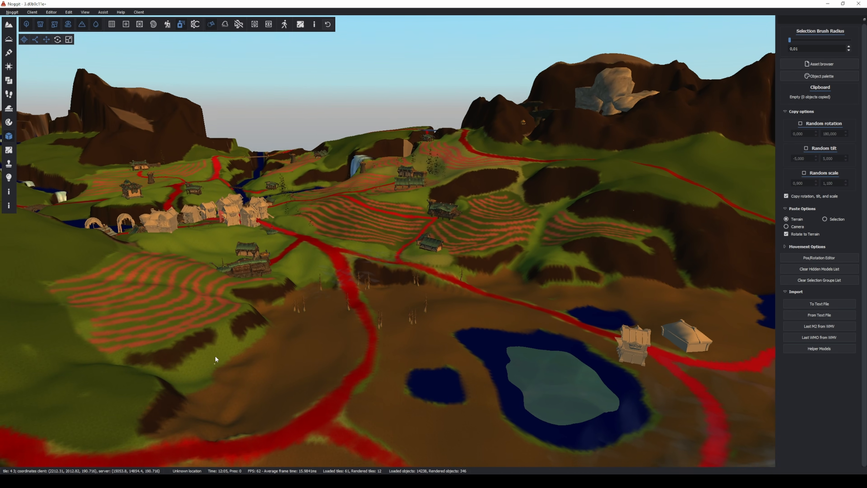
left_click(180, 26)
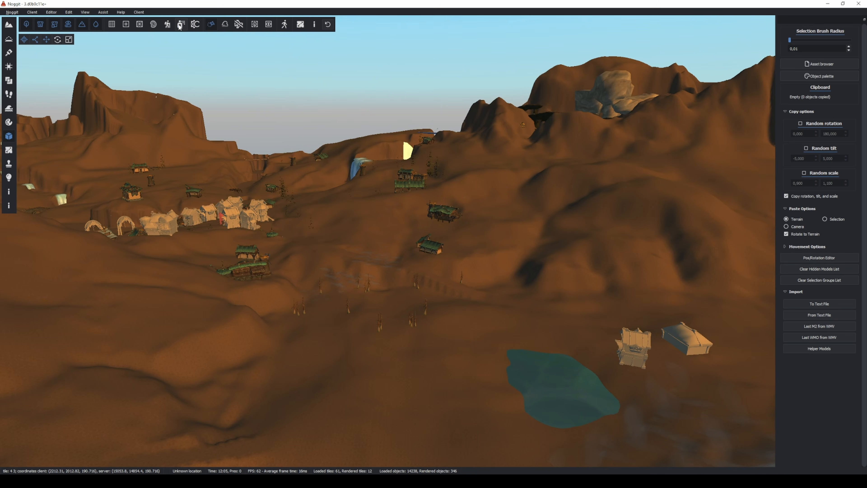
left_click(179, 26)
Examine the textured village, waterfalls and rocky mountains, toggling the painted vertex colors to compare the terrain shading
right_click_drag(312, 247, 448, 228)
key("w")
mouse_move(358, 271)
right_mouse_down()
mouse_move(474, 241)
mouse_move(534, 247)
mouse_move(429, 263)
mouse_move(367, 256)
mouse_move(395, 245)
mouse_move(422, 241)
mouse_move(247, 278)
mouse_move(178, 318)
right_mouse_up()
key("w")
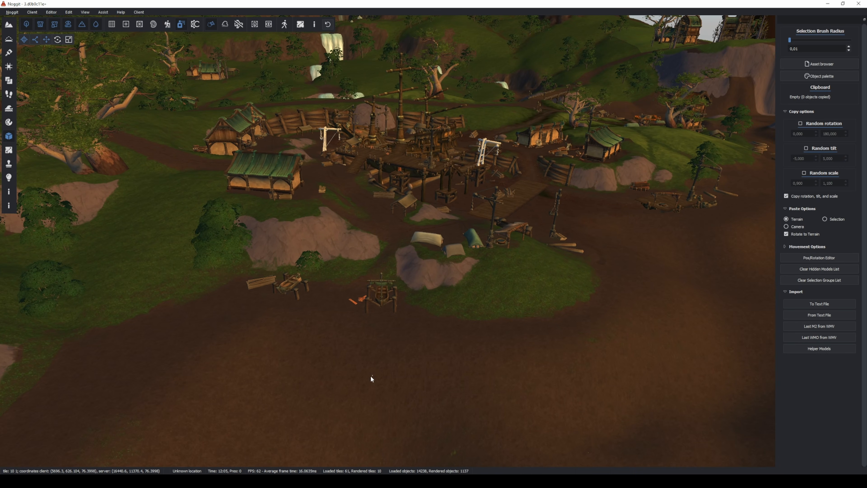
right_click_drag(370, 375, 85, 277)
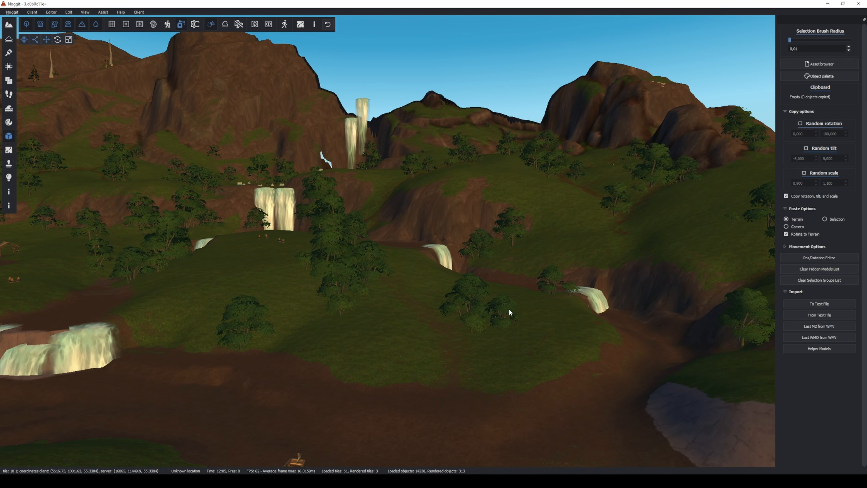
right_click_drag(509, 309, 325, 267)
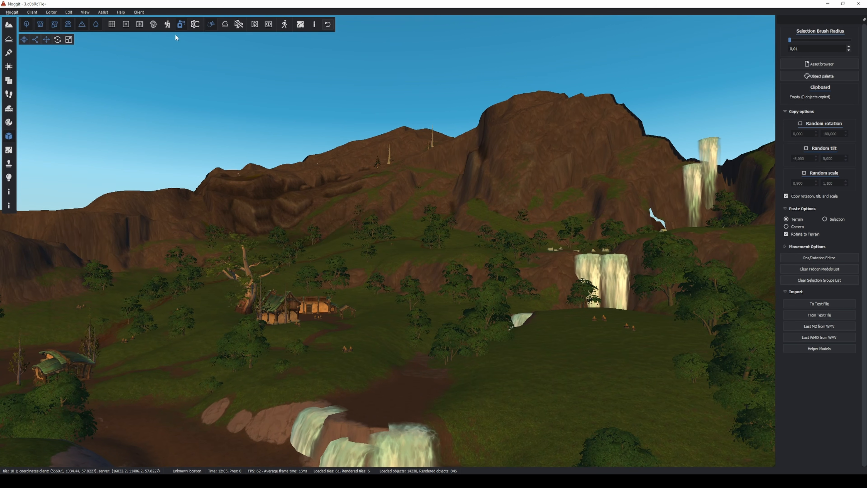
left_click(179, 27)
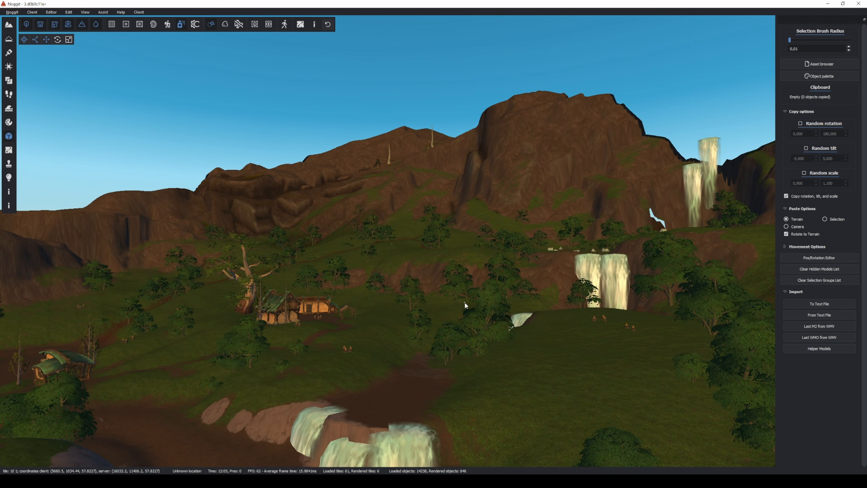
mouse_move(465, 302)
right_mouse_down()
mouse_move(296, 306)
mouse_move(650, 355)
mouse_move(648, 341)
mouse_move(506, 349)
mouse_move(660, 302)
mouse_move(595, 287)
mouse_move(444, 279)
mouse_move(565, 307)
mouse_move(417, 303)
mouse_move(573, 325)
mouse_move(360, 228)
right_mouse_up()
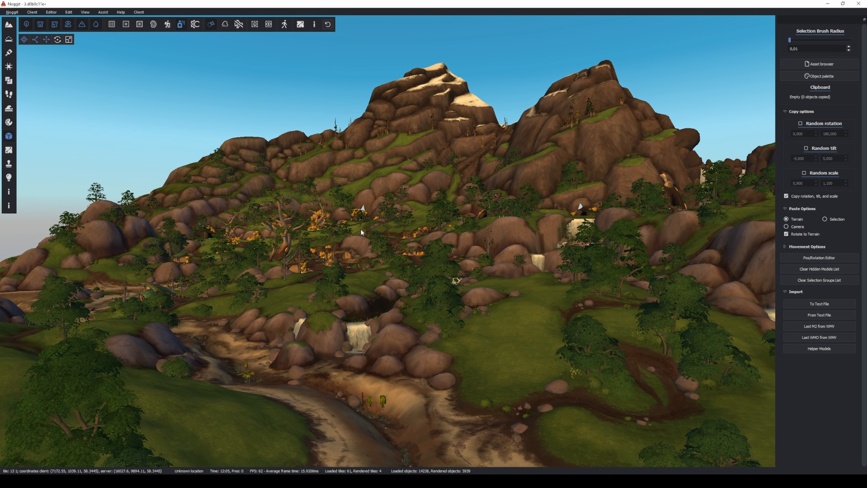
left_click(181, 25)
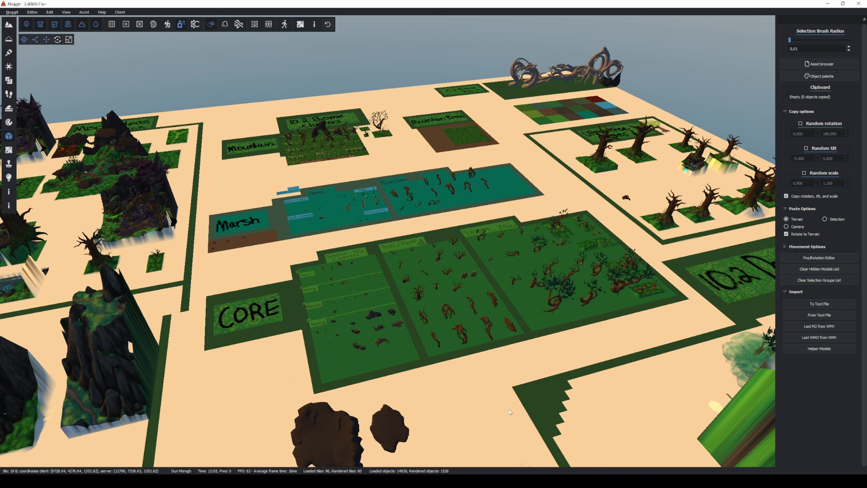
Examine the Rocky clusters in the CORE asset section and select the grouped rocks with the curled root
key("w")
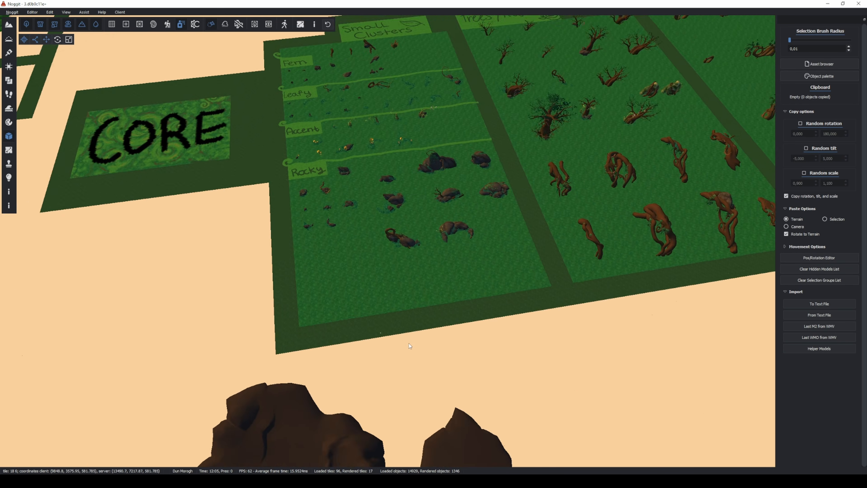
right_click_drag(409, 343, 411, 286)
key("w")
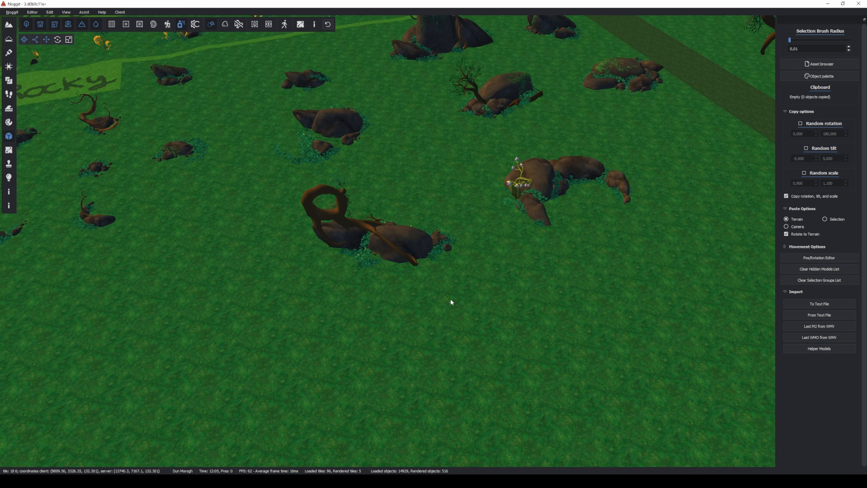
left_click(266, 162)
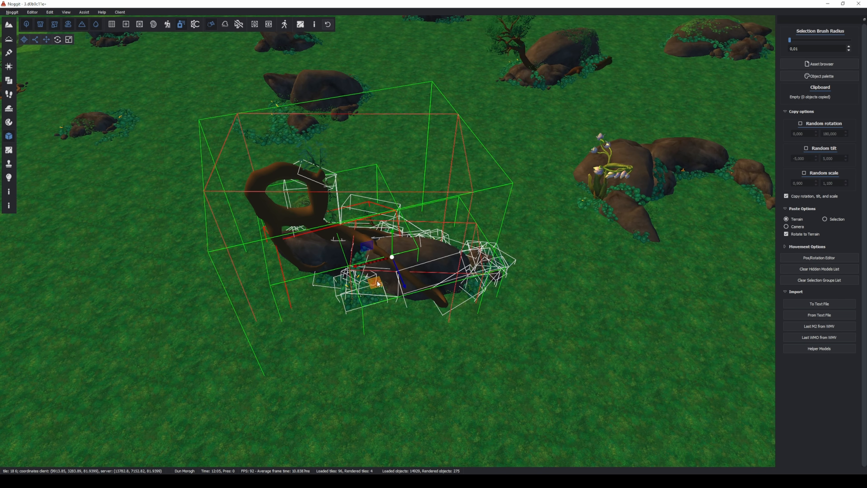
right_click_drag(369, 325, 219, 246)
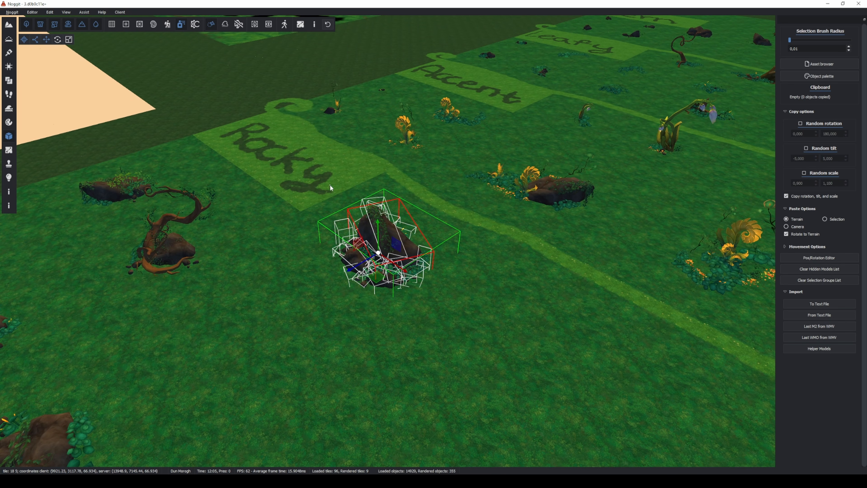
Paste the copied Rocky cluster onto the empty area beside the CORE section and delete that copy
right_click_drag(419, 323, 320, 306)
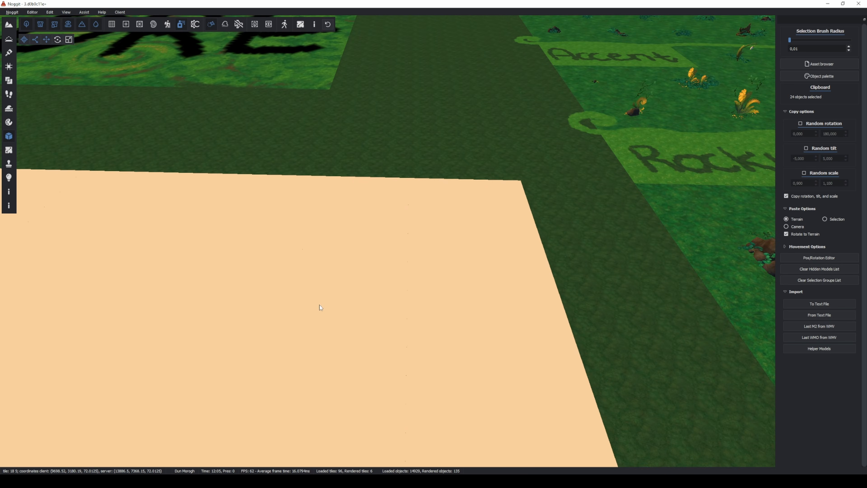
left_click_drag(227, 217, 377, 347)
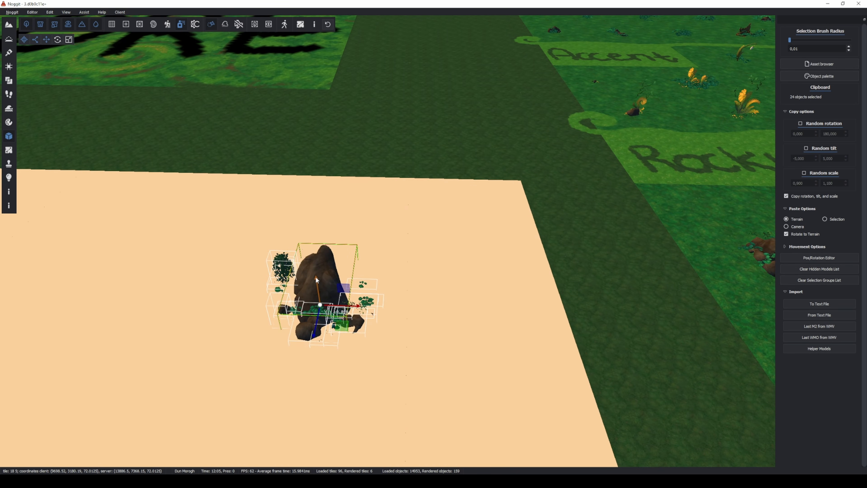
right_click_drag(317, 266, 439, 309)
key("Delete")
key("w")
key("w")
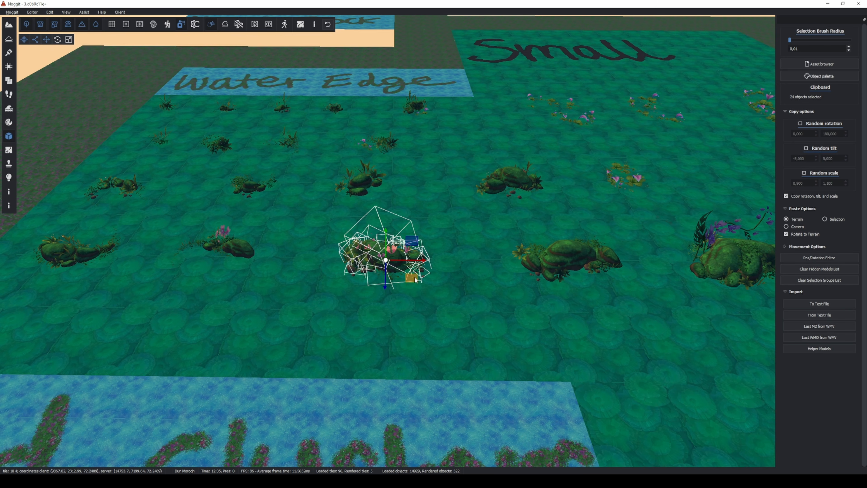
Turn on the terrain wireframe and examine the vertex grid on the large mossy brown-green sample tile
key("s")
right_click_drag(333, 358, 475, 369)
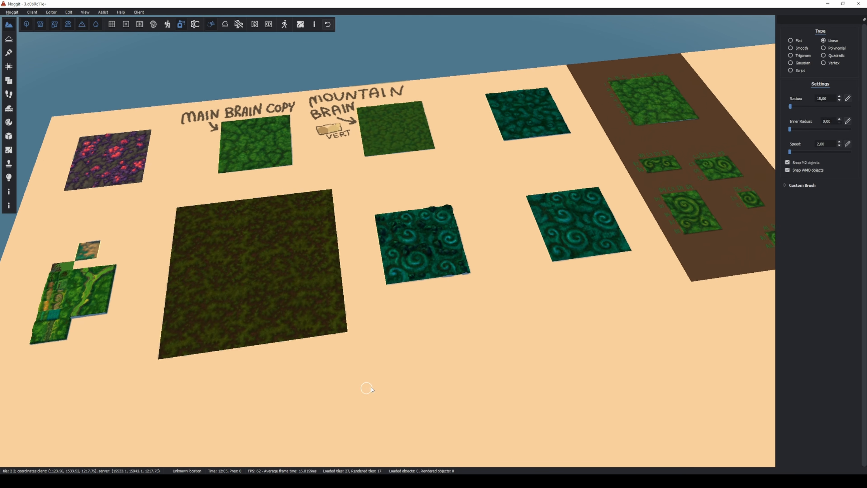
key("w")
right_click_drag(307, 343, 325, 282)
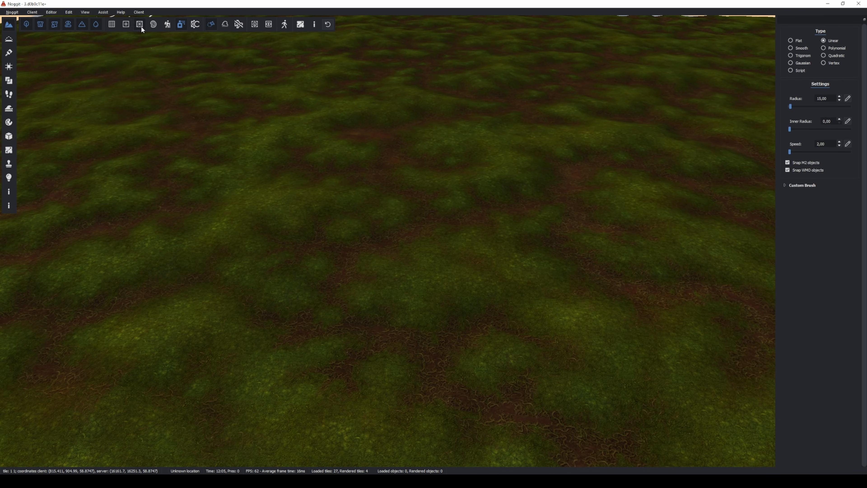
left_click(139, 24)
key("s")
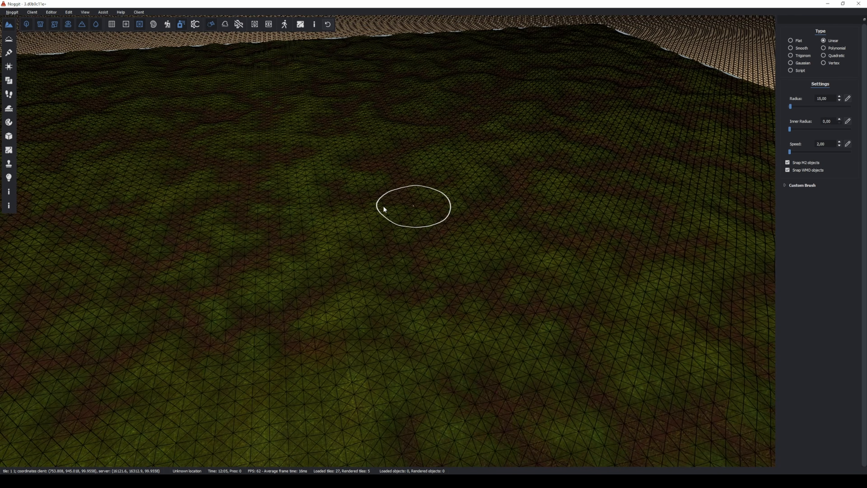
right_click_drag(383, 206, 526, 280)
key("w")
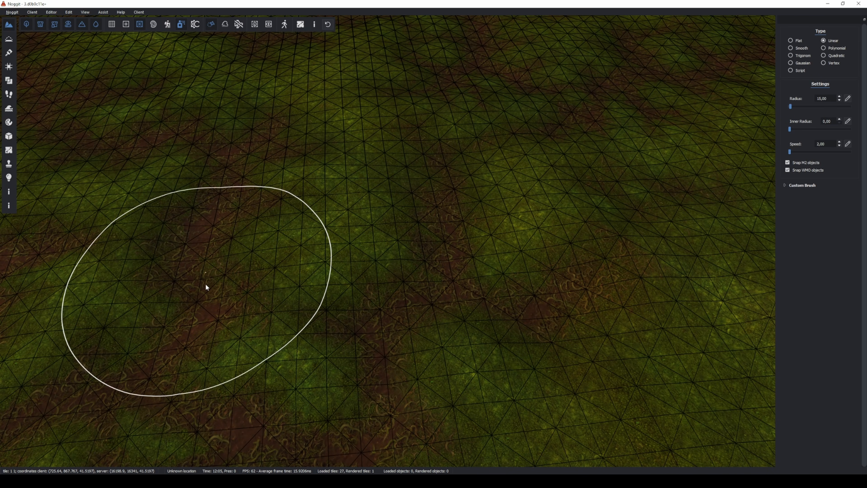
Examine the vertex shaping of the purple terrain tile with glowing red mounds and turn the wireframe off
key("s")
right_click_drag(541, 331, 401, 154)
key("w")
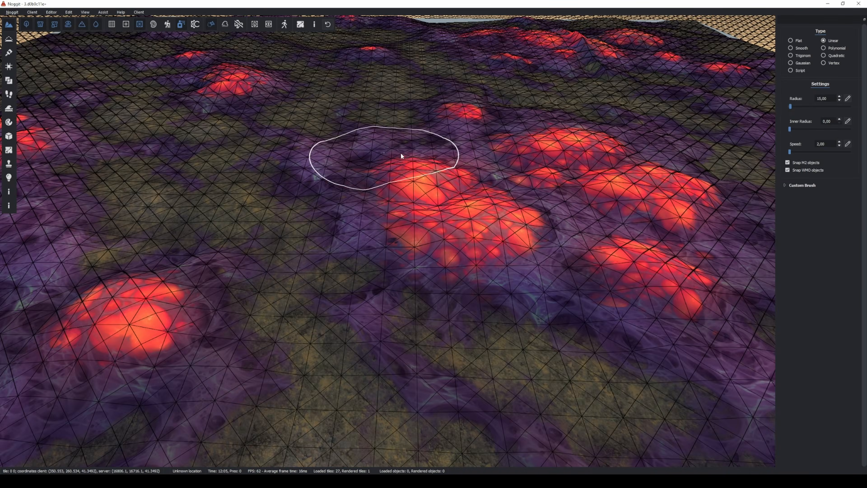
key("s")
key("d")
right_click_drag(554, 289, 154, 25)
key("w")
key("s")
left_click(138, 24)
right_click_drag(313, 270, 647, 316)
key("a")
key("s")
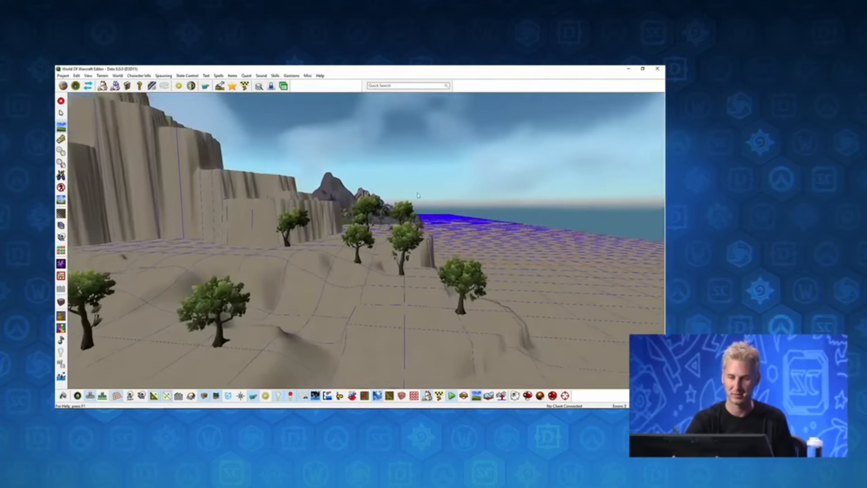
key("w")
right_click_drag(415, 193, 389, 251)
key("s")
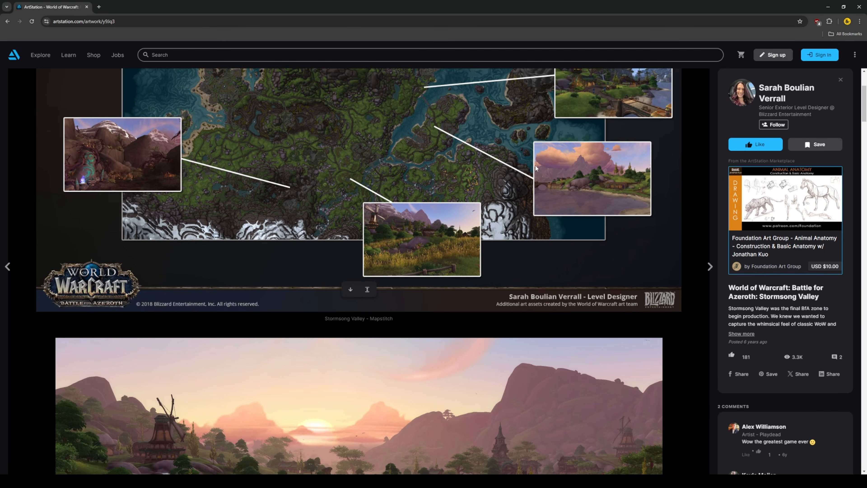
Examine the Stormsong Valley map and landscape artwork on the ArtStation page
scroll(542, 180, "down", 10)
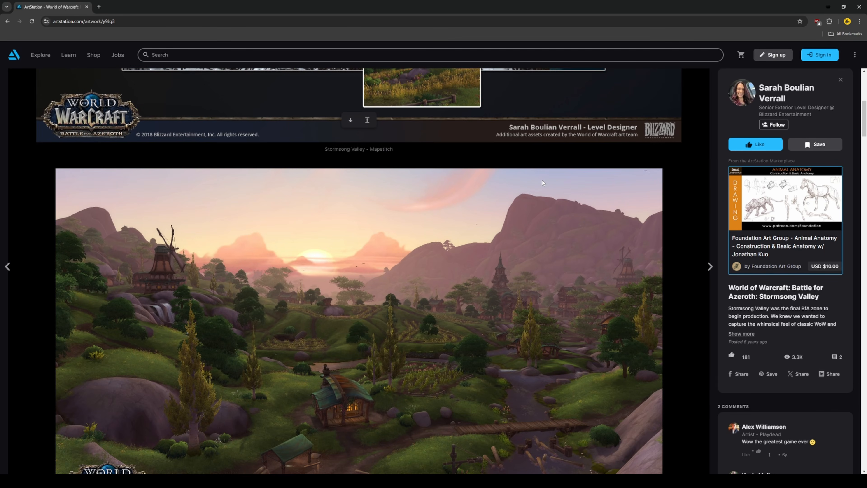
scroll(542, 179, "down", 6)
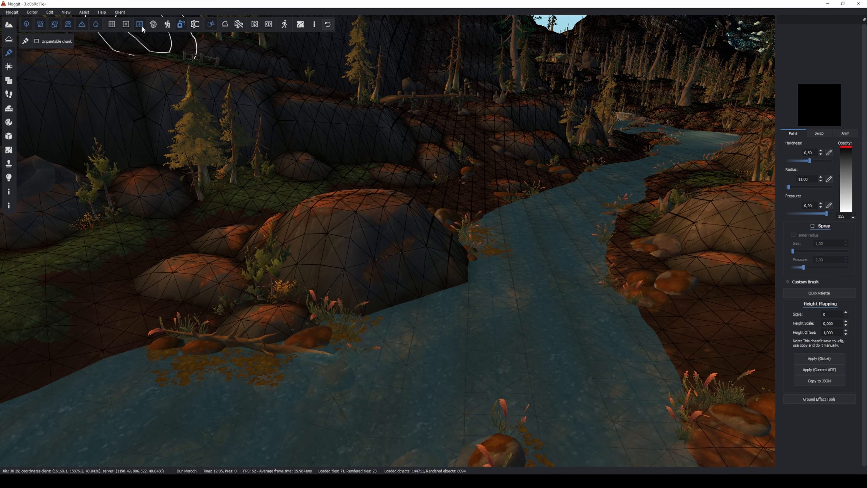
Examine the rocky riverbank terrain in Noggit and the grassy hill with the cottage, windmill and pond
mouse_move(457, 260)
right_mouse_down()
mouse_move(453, 205)
mouse_move(416, 191)
mouse_move(329, 262)
mouse_move(419, 346)
mouse_move(495, 383)
mouse_move(577, 388)
mouse_move(559, 362)
mouse_move(445, 328)
mouse_move(493, 247)
mouse_move(583, 294)
mouse_move(496, 312)
mouse_move(567, 319)
mouse_move(490, 350)
mouse_move(521, 331)
mouse_move(416, 362)
mouse_move(473, 278)
mouse_move(369, 238)
mouse_move(493, 316)
mouse_move(408, 283)
mouse_move(483, 264)
mouse_move(397, 294)
mouse_move(443, 333)
mouse_move(422, 339)
mouse_move(393, 319)
mouse_move(412, 325)
mouse_move(645, 292)
mouse_move(650, 263)
mouse_move(449, 209)
mouse_move(540, 280)
right_mouse_up()
key("w")
key("w")
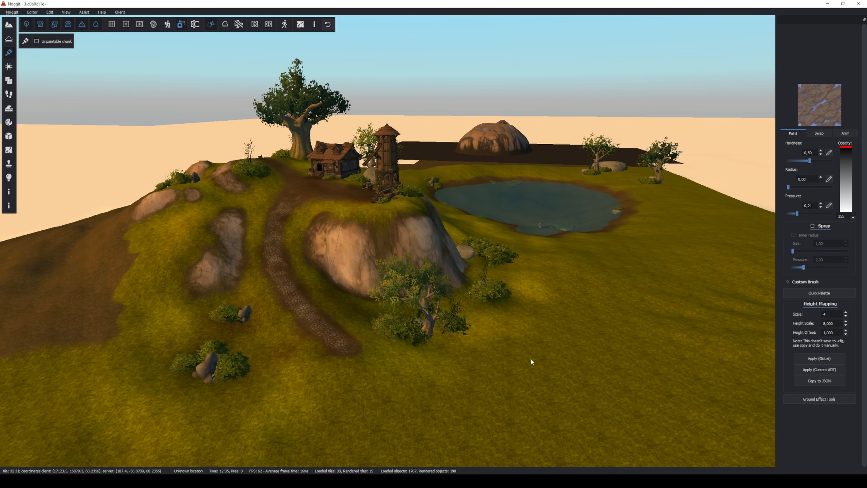
mouse_move(531, 358)
right_mouse_down()
mouse_move(491, 358)
mouse_move(536, 363)
mouse_move(513, 336)
mouse_move(493, 349)
right_mouse_up()
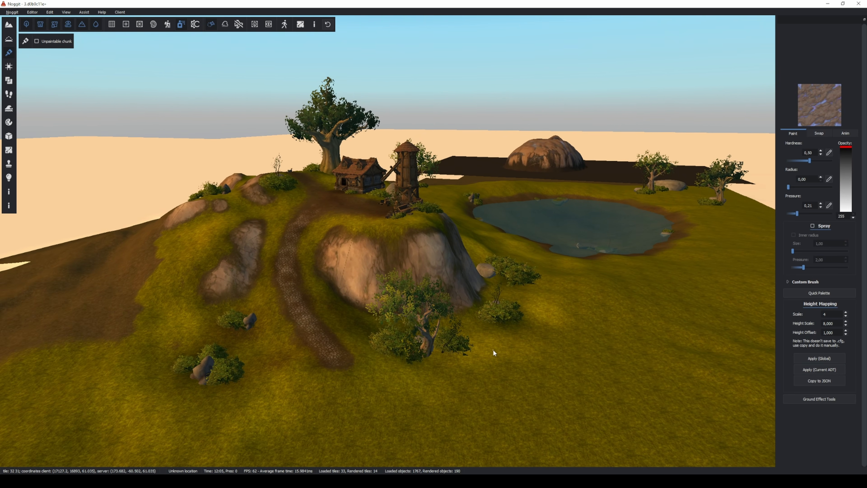
Switch to Map Upconverter, save its custommap settings, start the converter and allow MapUpconverter.exe to run
key("alt+Tab")
left_click(288, 265)
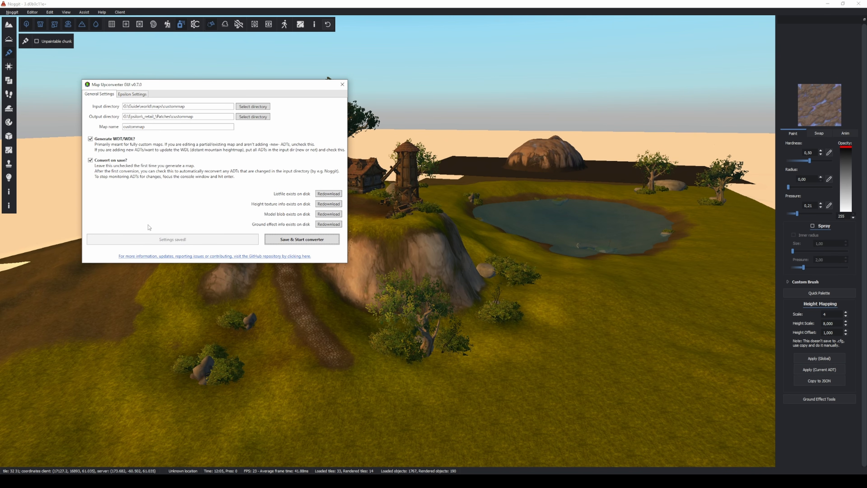
left_click(302, 240)
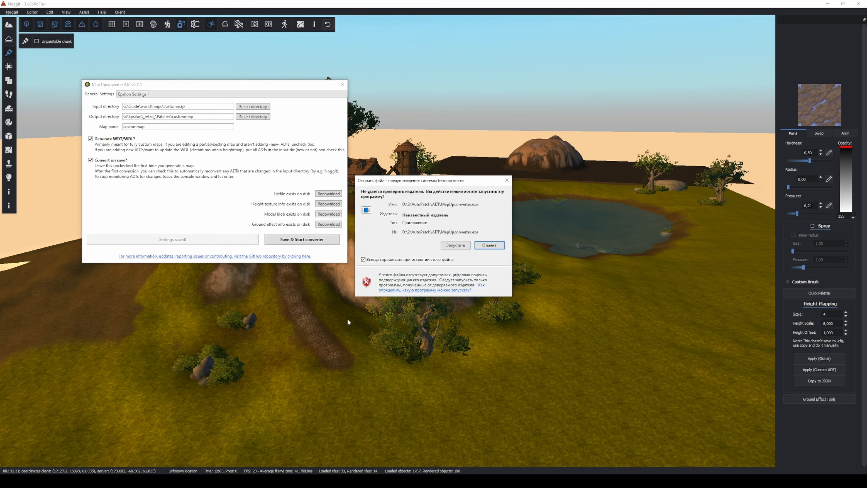
left_click(455, 245)
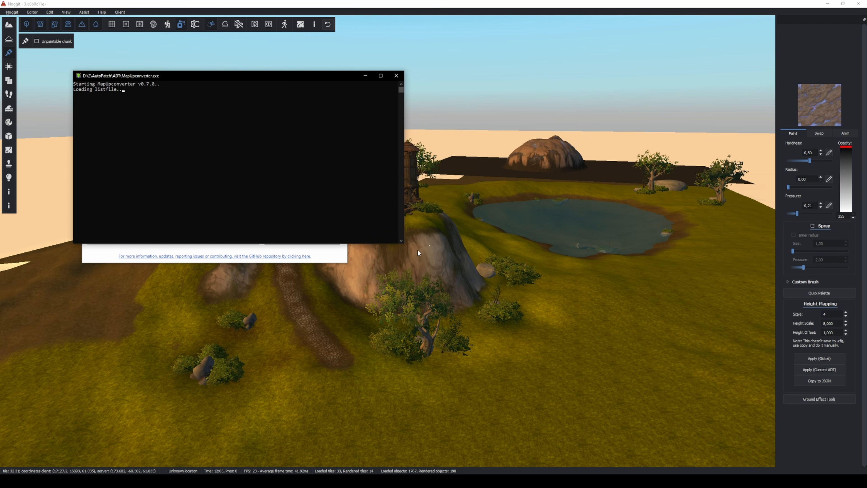
Return to Noggit and save all tiles of the custom map
left_click(318, 322)
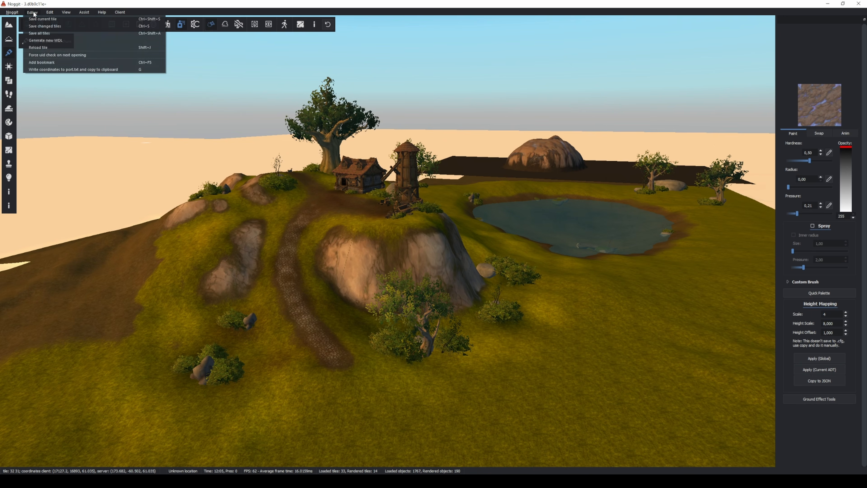
left_click(46, 33)
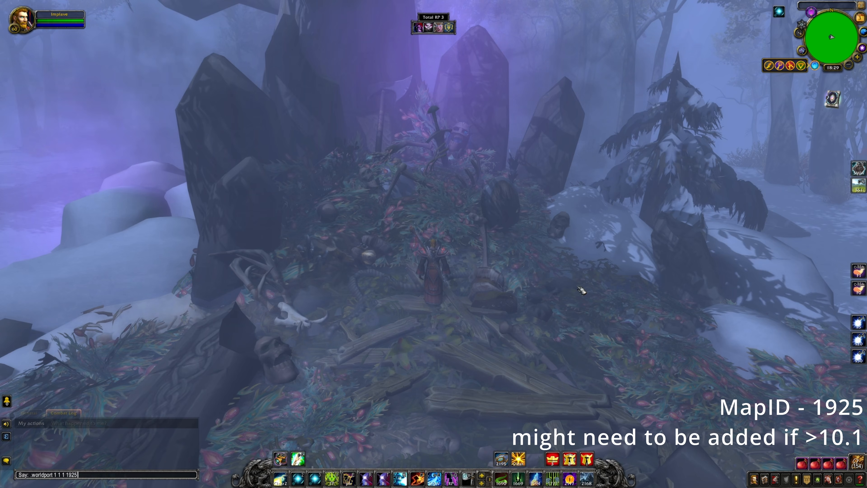
Teleport in game to the custom map with .worldport 1 1 1 1925 and fly toward the windmill hill
key("Return")
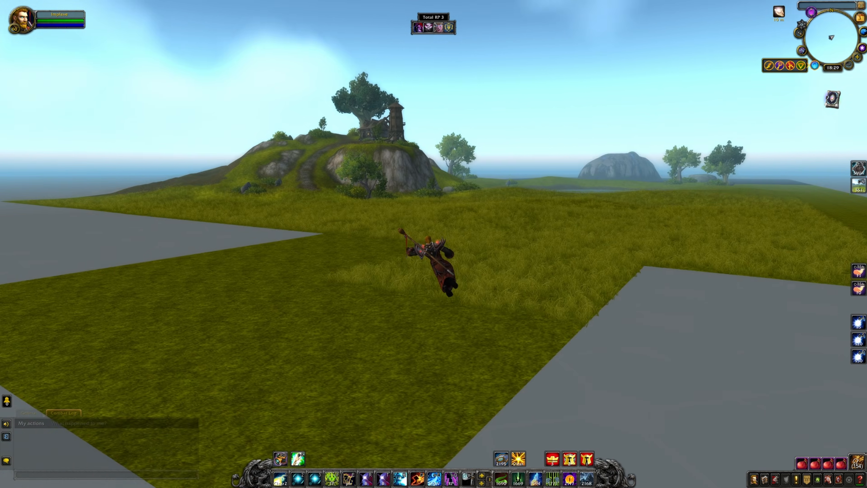
key("w")
key("ctrl+a")
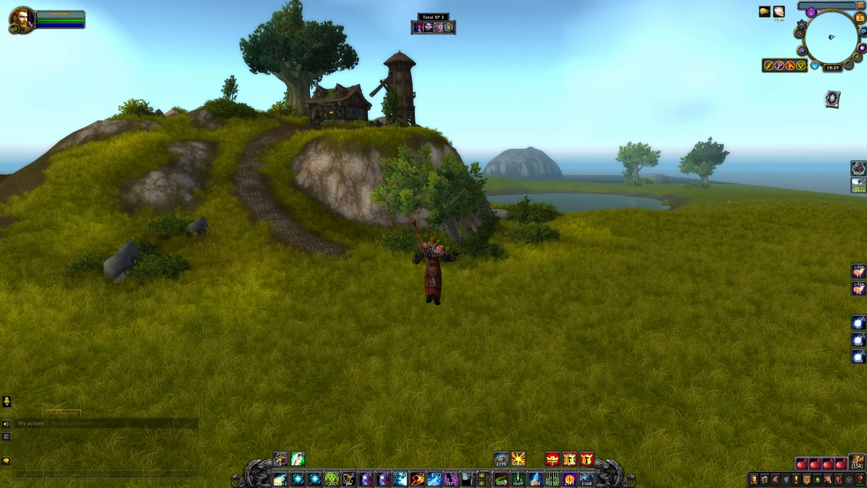
key("w")
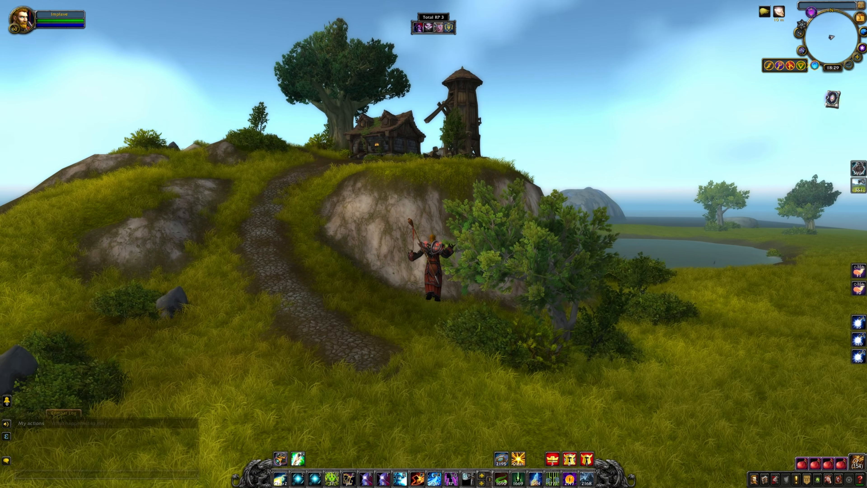
right_click_drag(731, 112, 731, 111)
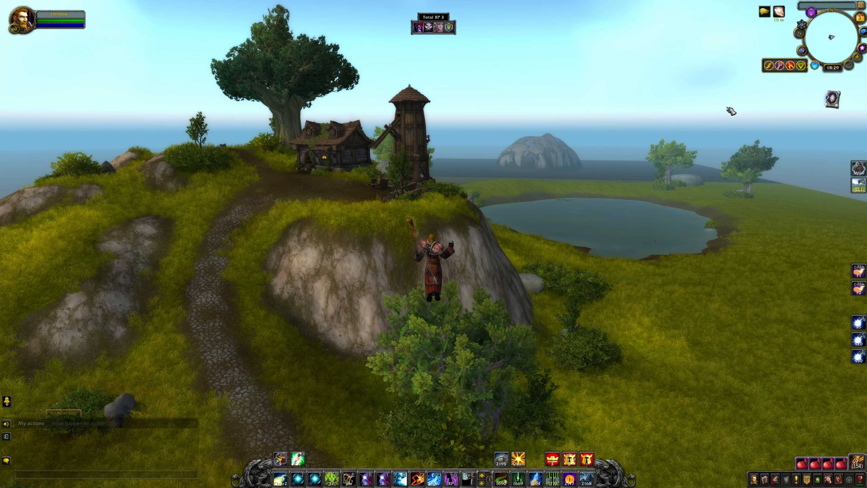
Open the Epsilon Editor's lightbox settings and set the SkyboxID of the 12 (Clear) light to 422
left_click(806, 68)
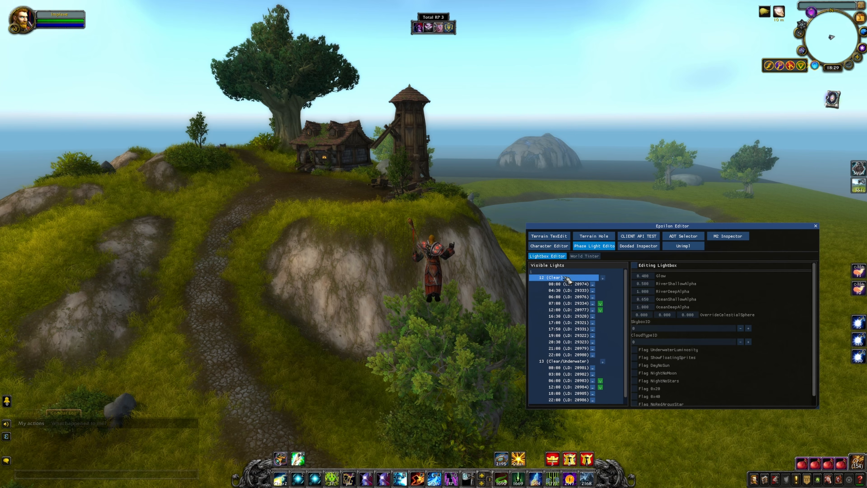
left_click(640, 330)
type("422")
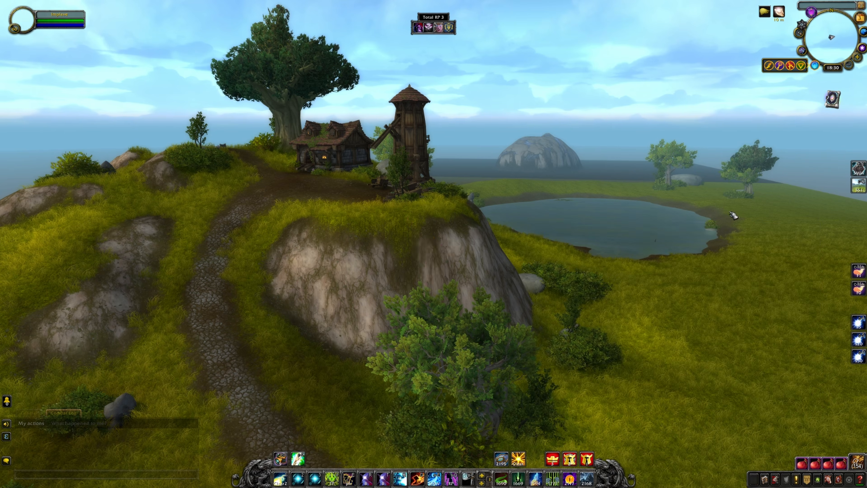
Fly around the converted custom map in game to inspect its terrain and objects
right_click_drag(434, 244, 493, 203)
key("w")
key("w")
key("space")
key("w")
key("w")
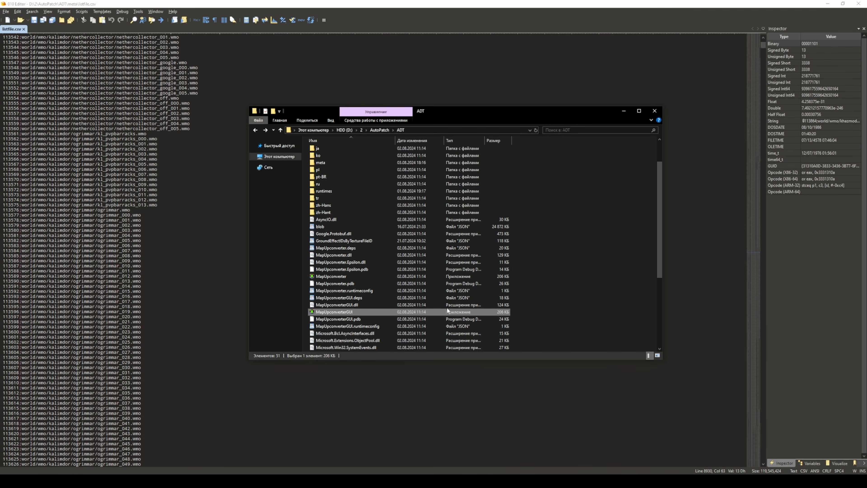
Locate the converter's meta folder and examine the ogrimmar.wmo entry and the WMO file IDs around it in listfile.csv
scroll(446, 307, "up", 2)
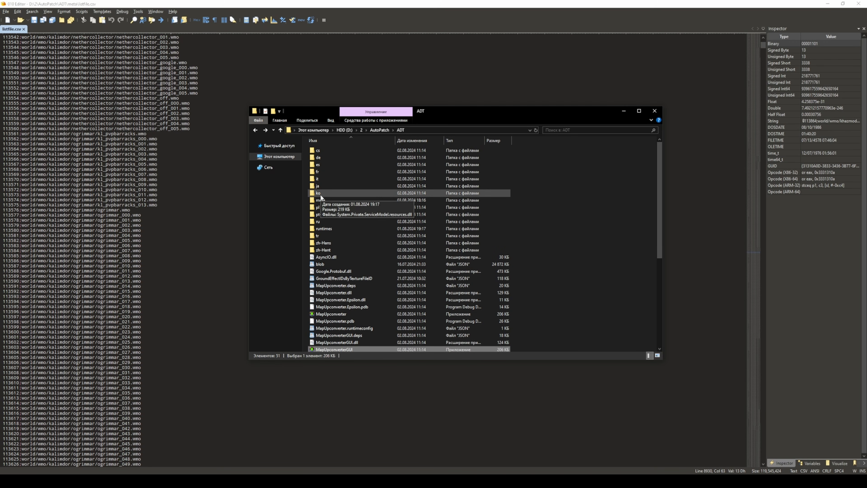
left_click(321, 200)
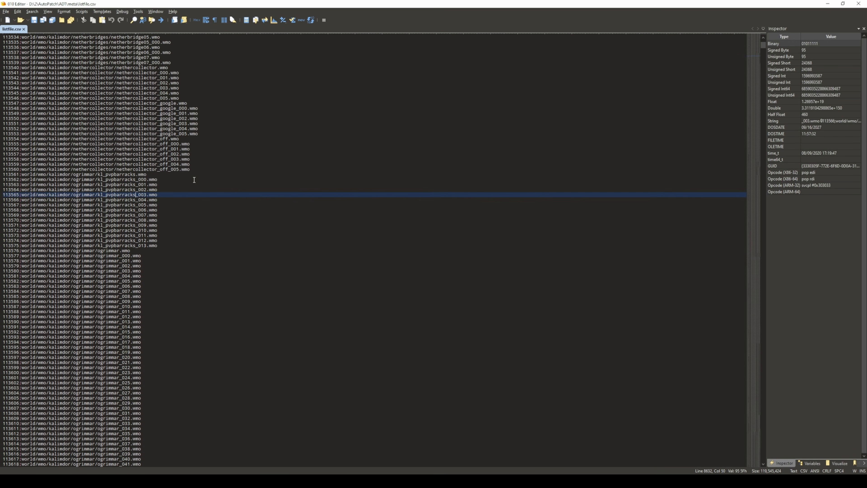
scroll(194, 180, "up", 3)
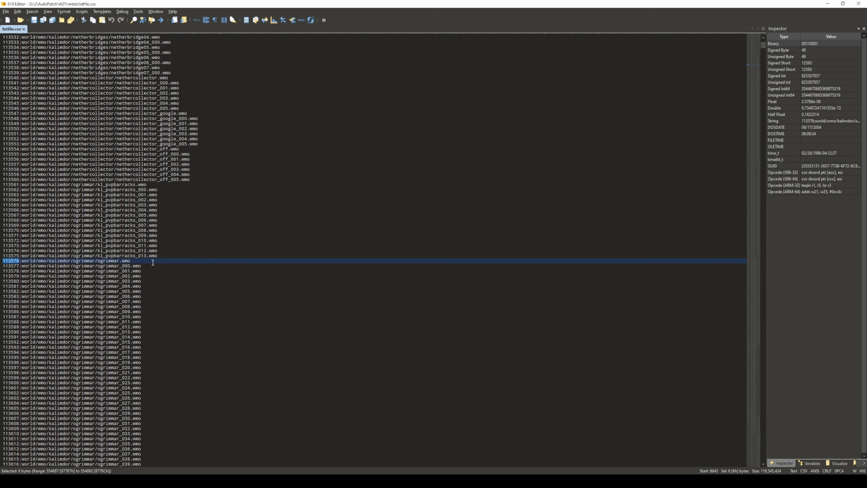
scroll(273, 180, "down", 17)
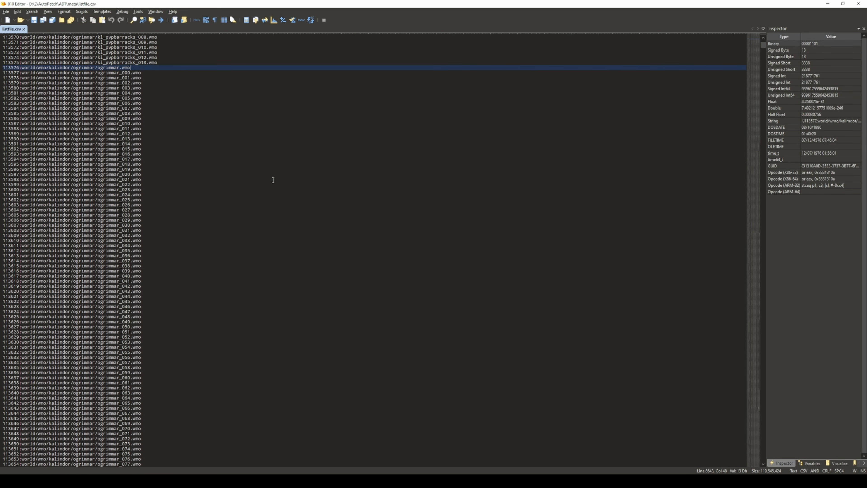
scroll(273, 180, "down", 20)
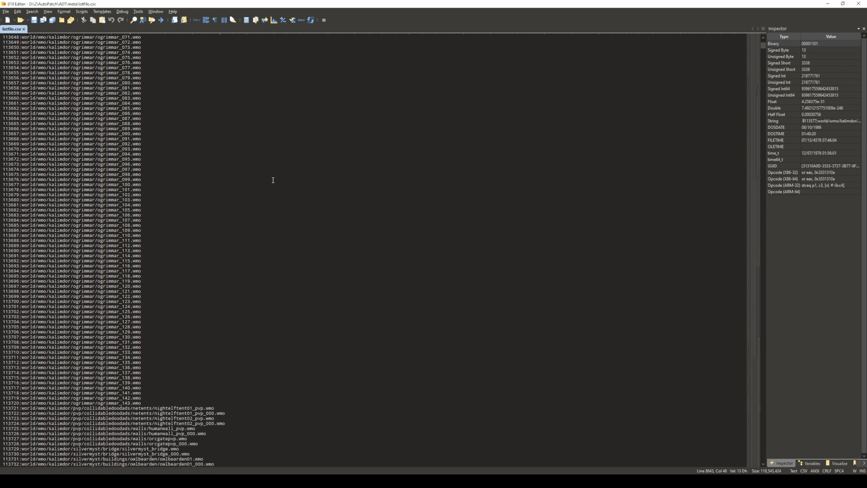
scroll(273, 180, "down", 15)
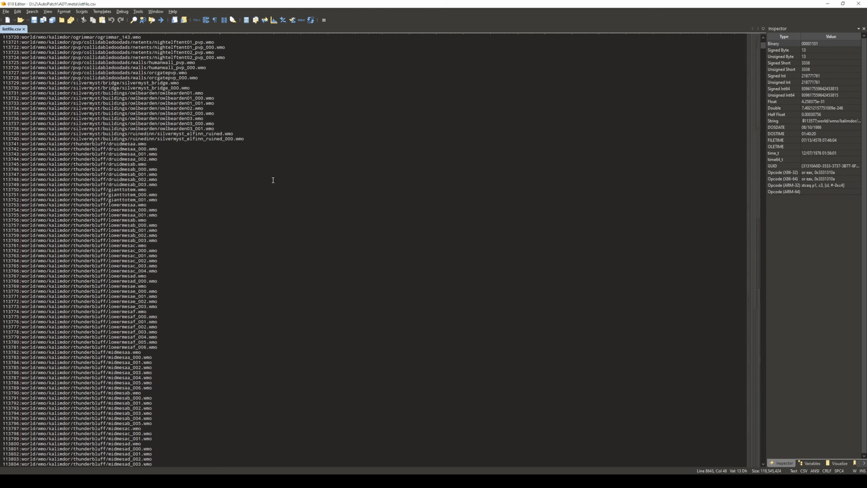
scroll(273, 180, "down", 17)
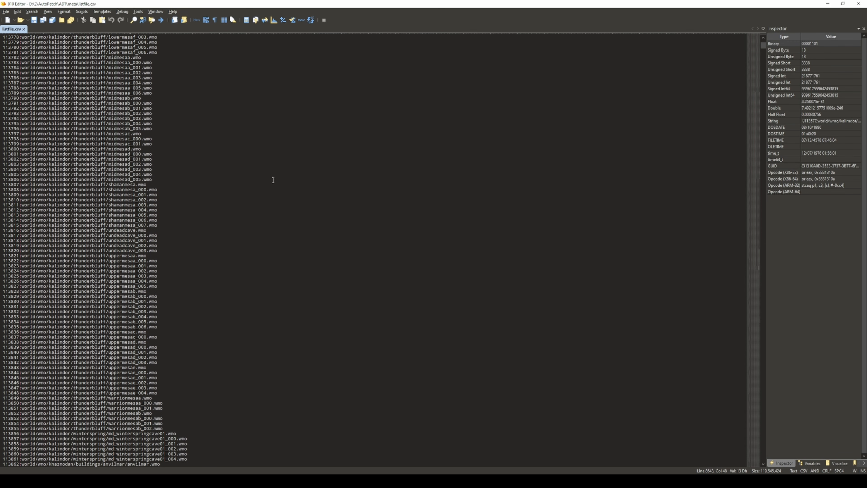
scroll(273, 180, "down", 3)
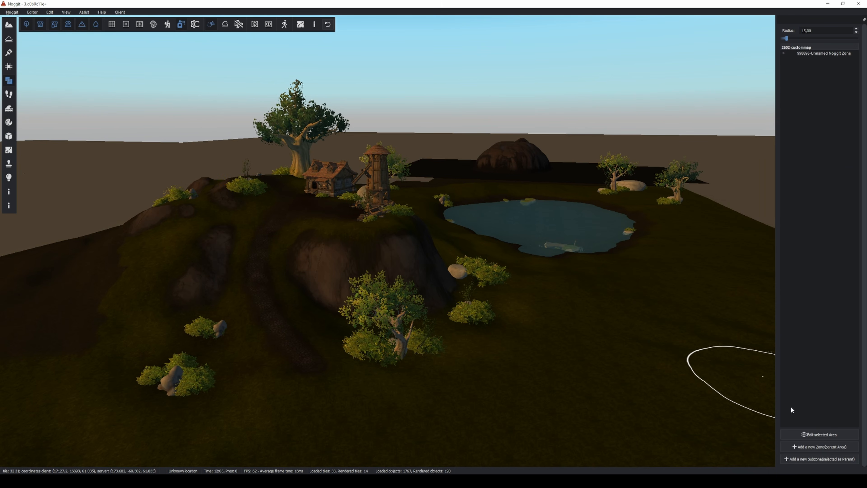
Add a new parent zone for custommap in Noggit's area editor
left_click(813, 447)
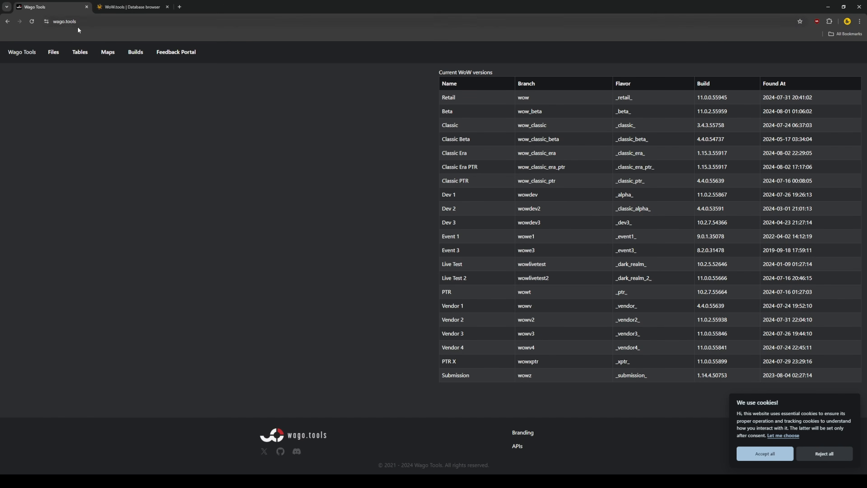
Find and open the AreaTable database table on Wago Tools
left_click(76, 52)
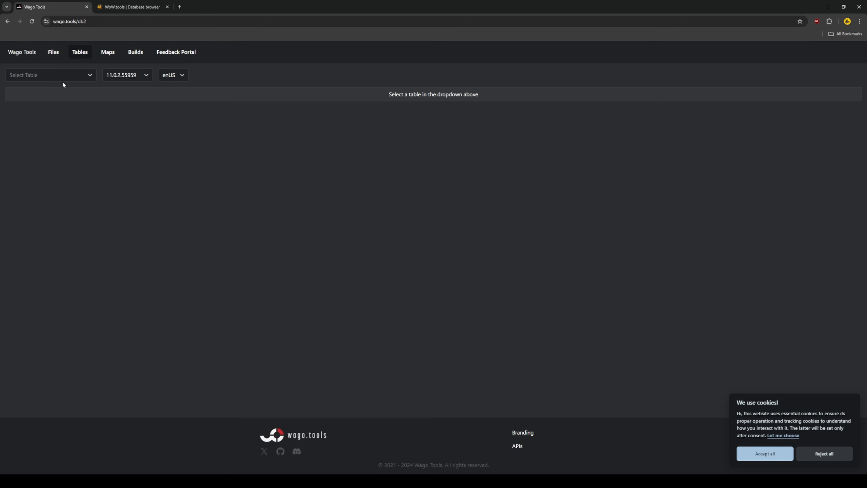
left_click(57, 73)
type("area")
scroll(45, 152, "down", 1)
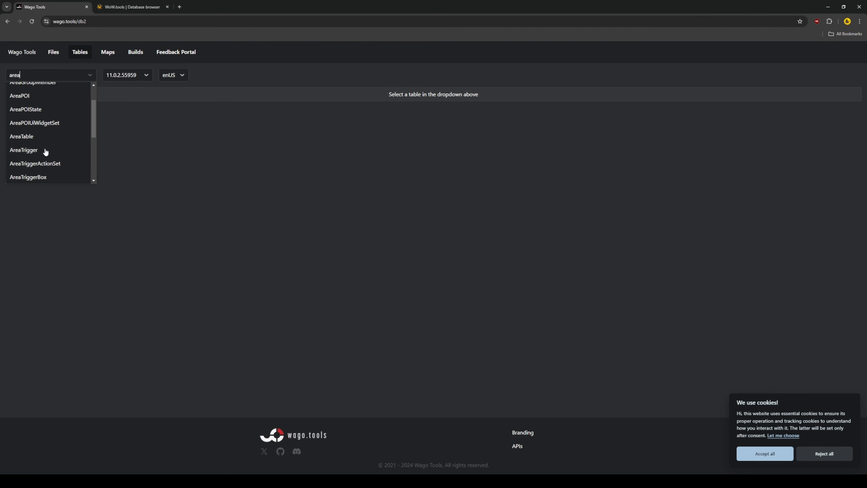
left_click(35, 138)
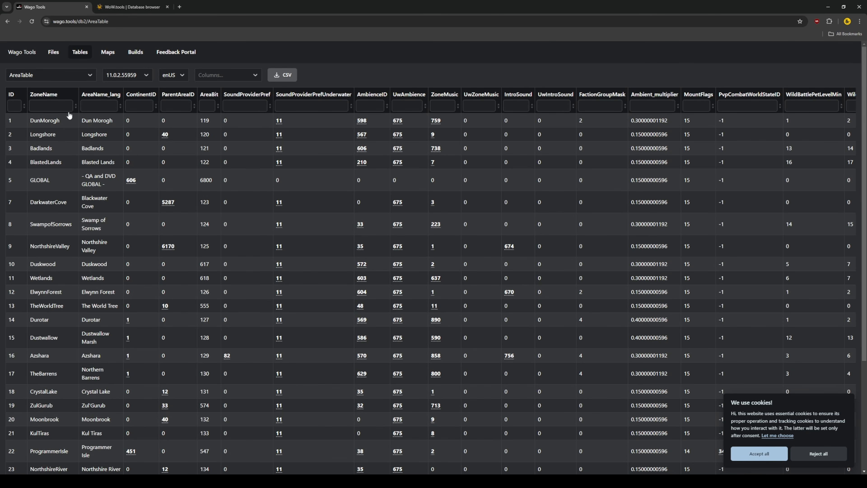
Look up Wonderland's area ID by filtering AreaTable on zone name "wonder" in Wago Tools and WoW.tools
left_click(54, 102)
type("wonder")
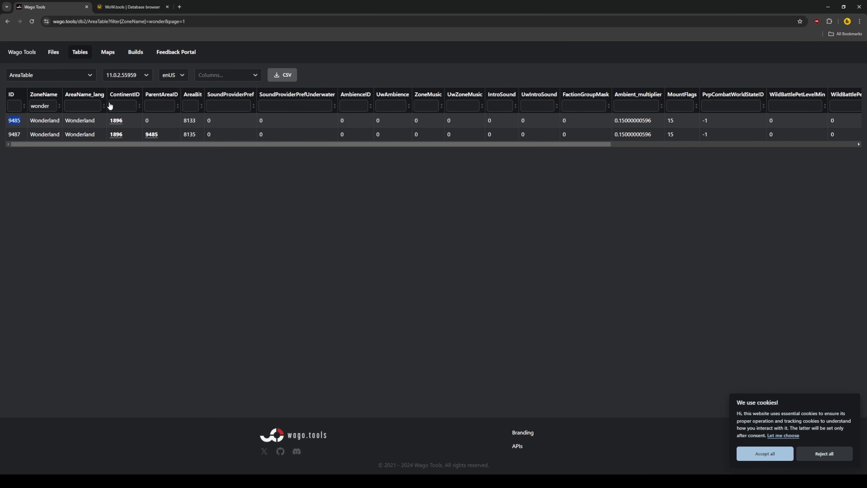
left_click(132, 7)
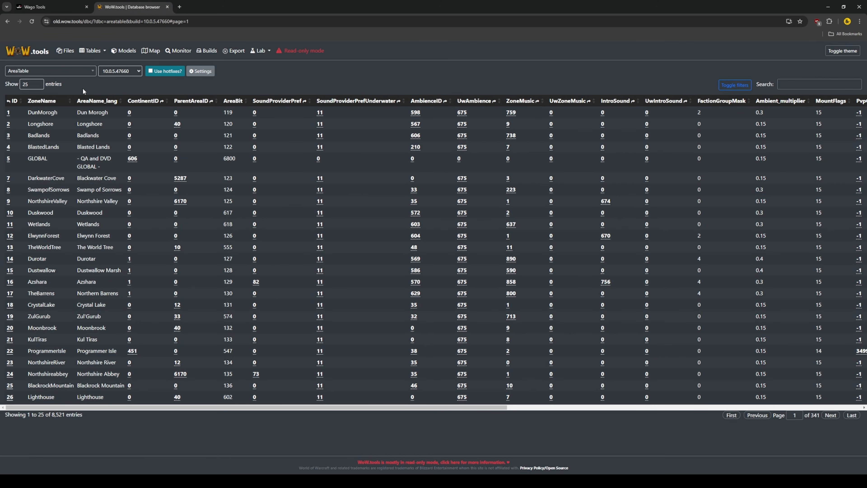
left_click(735, 85)
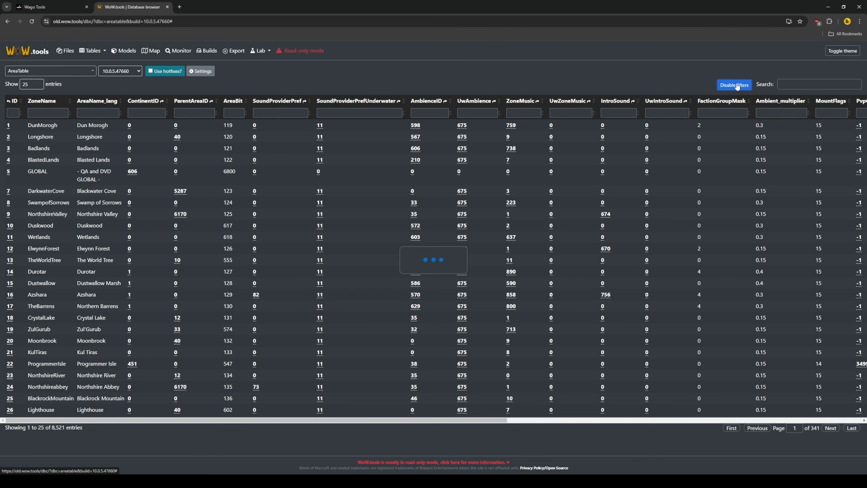
left_click(46, 114)
type("wonder")
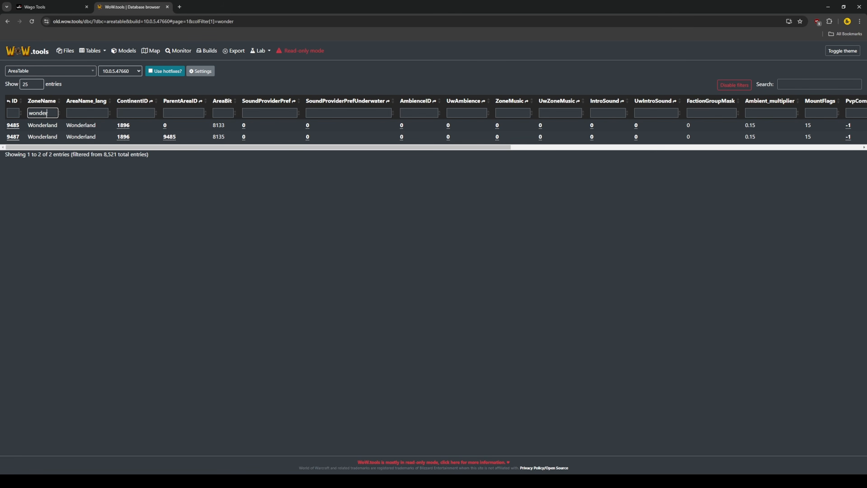
Name the new zone Wonderland PH in Noggit's area editor, save the change to the DBC and close Noggit
key("alt+Tab")
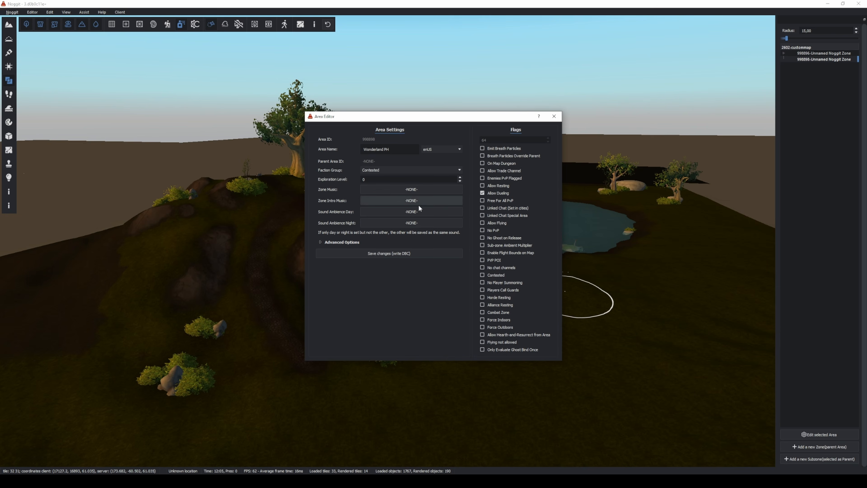
left_click(420, 259)
left_click(553, 116)
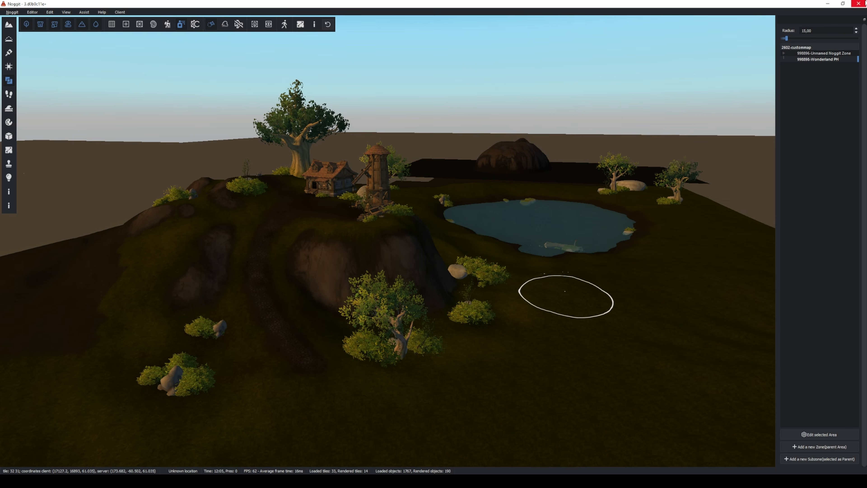
left_click(858, 3)
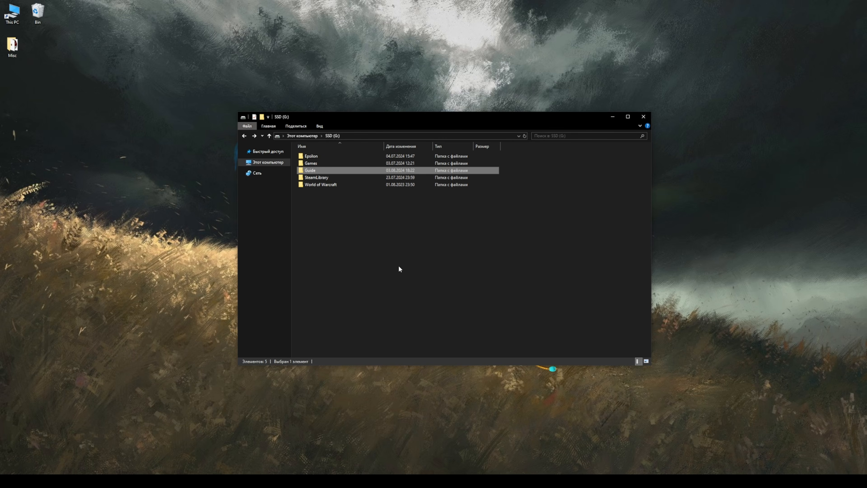
Open AreaTable from the Guide project's DBFilesClient folder in WDBX Editor with the WotLK 3.3.5 (12340) definition
double_click(313, 171)
double_click(312, 156)
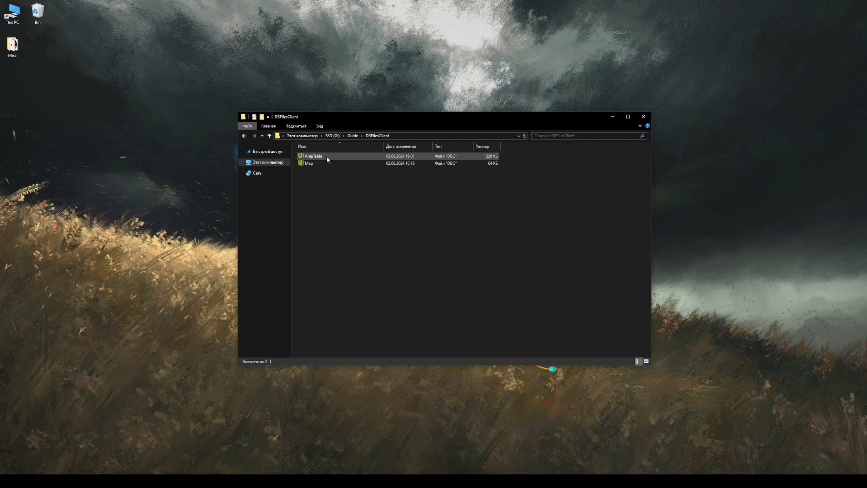
double_click(313, 158)
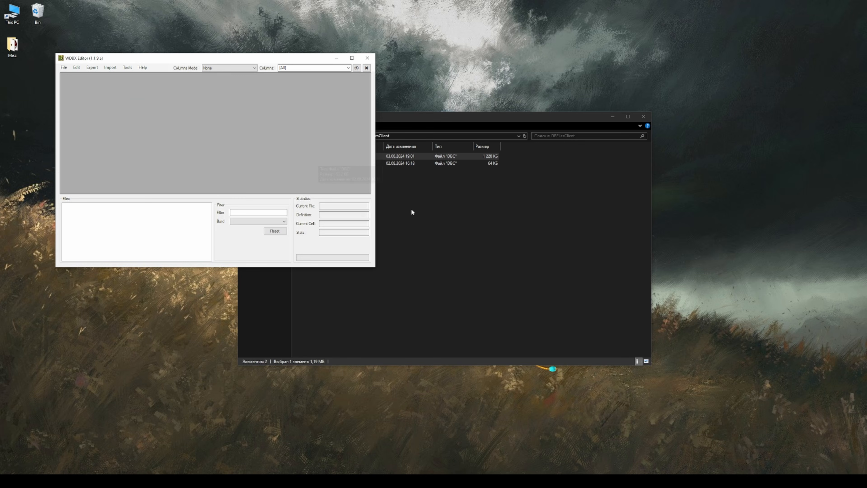
left_click(175, 147)
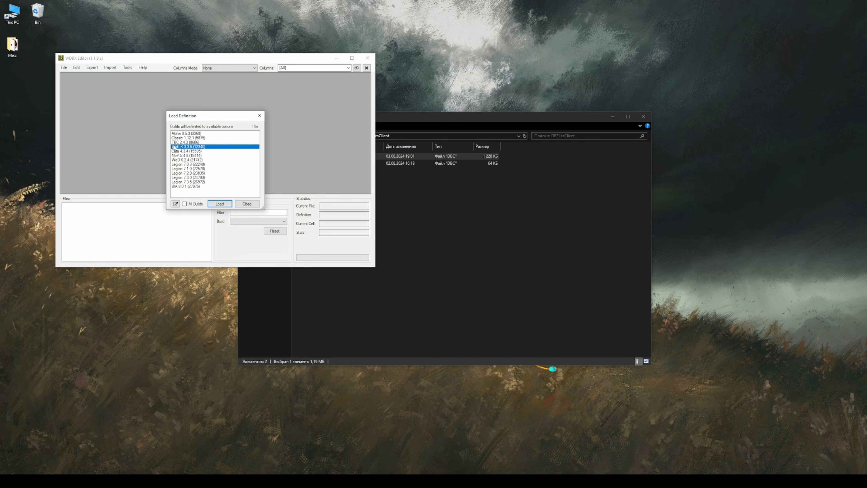
left_click(219, 204)
Set the ID of the last AreaTable row to 9485, save the file and close WDBX Editor
left_click_drag(368, 84, 371, 195)
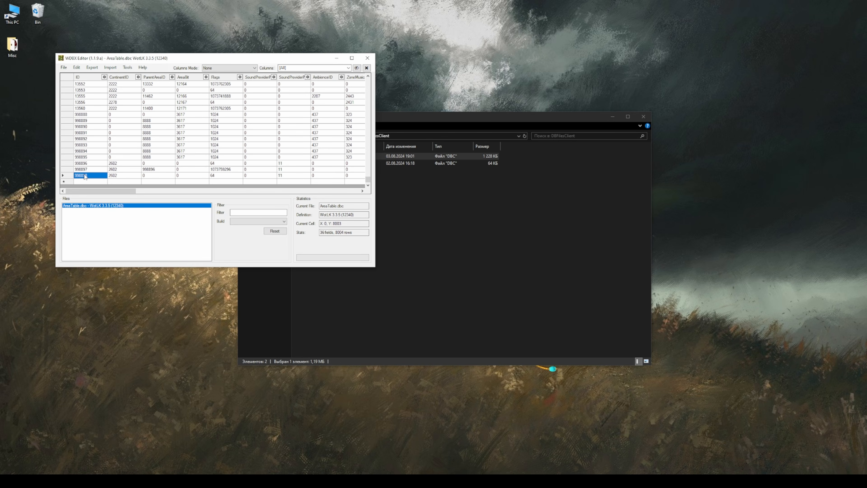
right_click(99, 177)
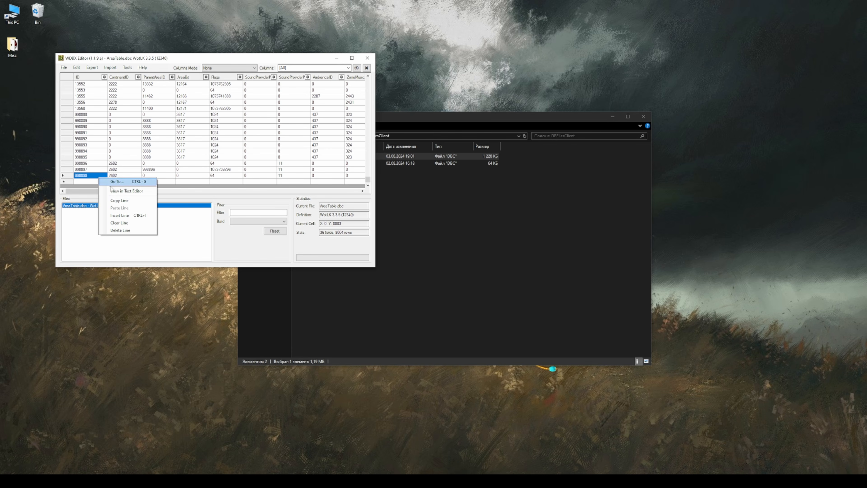
left_click(118, 187)
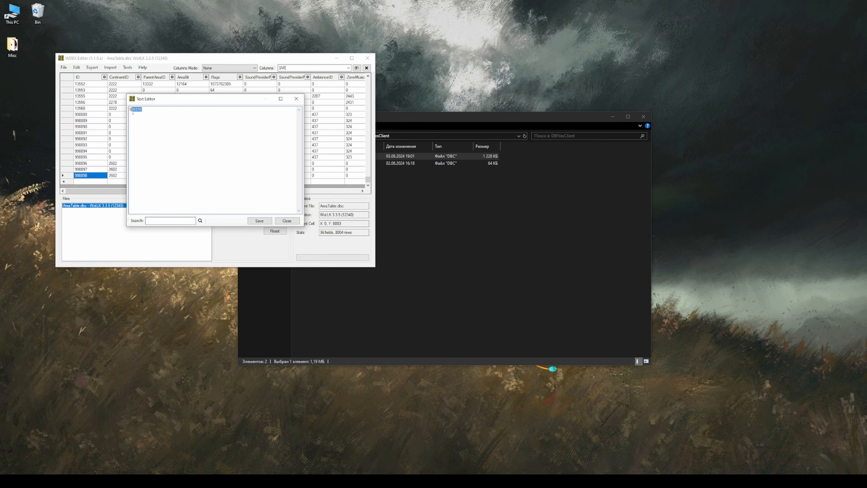
left_click(254, 220)
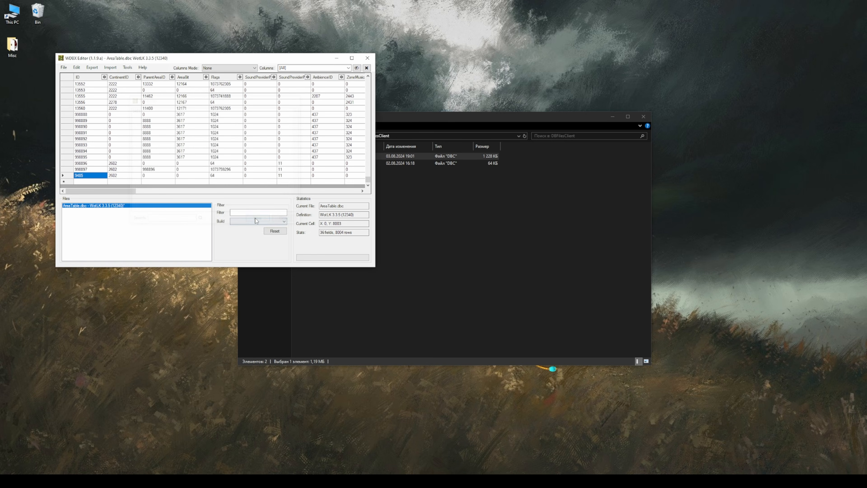
left_click(64, 67)
left_click(94, 99)
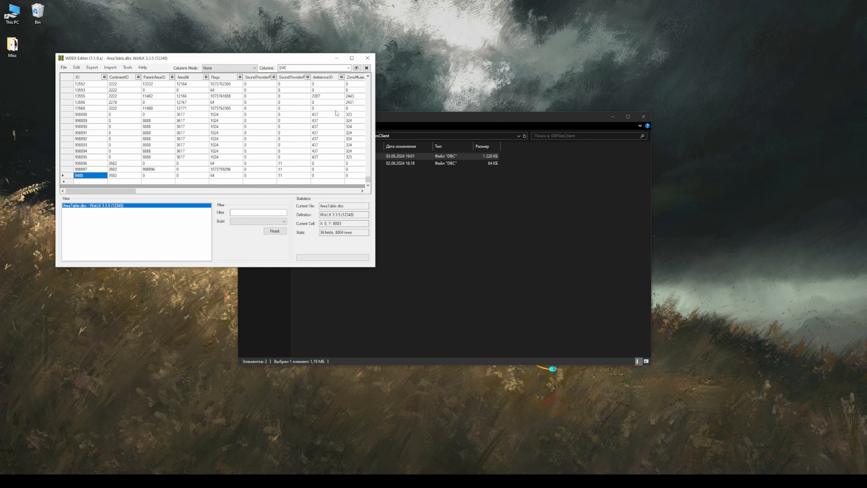
left_click(368, 58)
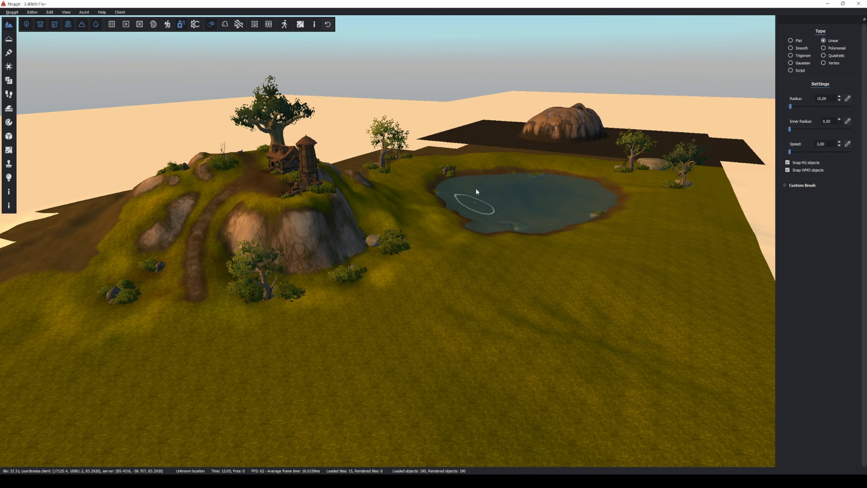
Select the 9485-Wonderland area in Noggit's area editor and view the custom map in game
left_click(9, 80)
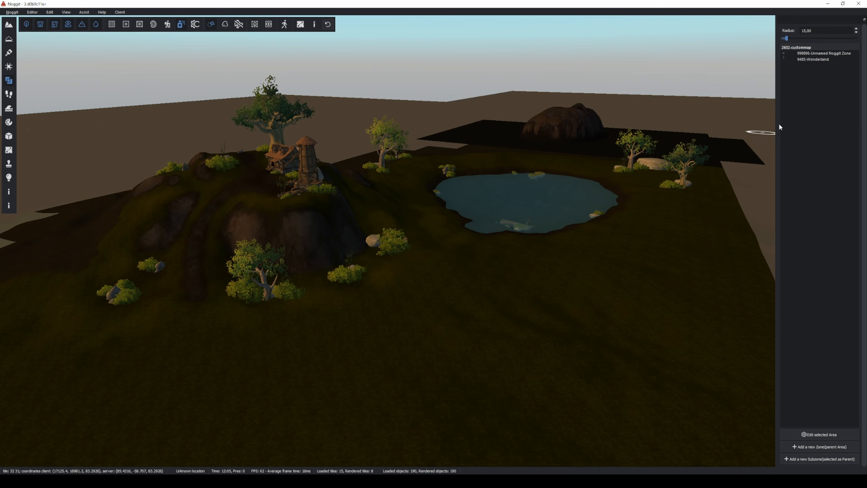
left_click(812, 59)
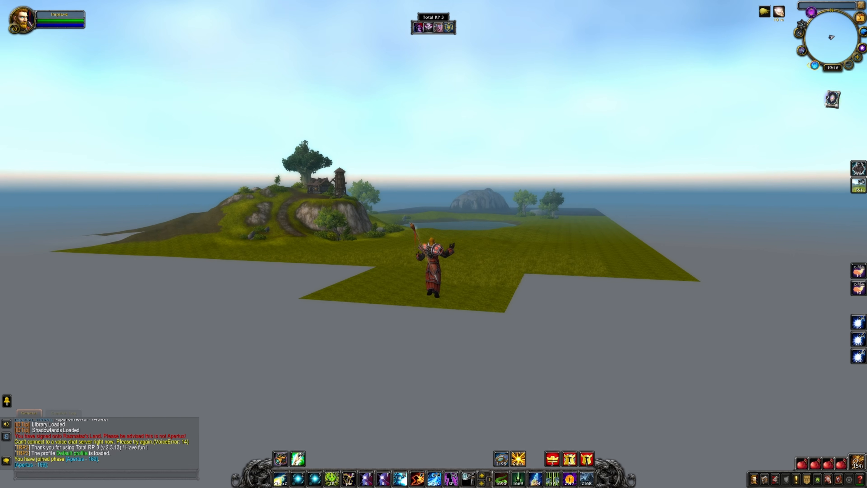
scroll(434, 243, "up", 5)
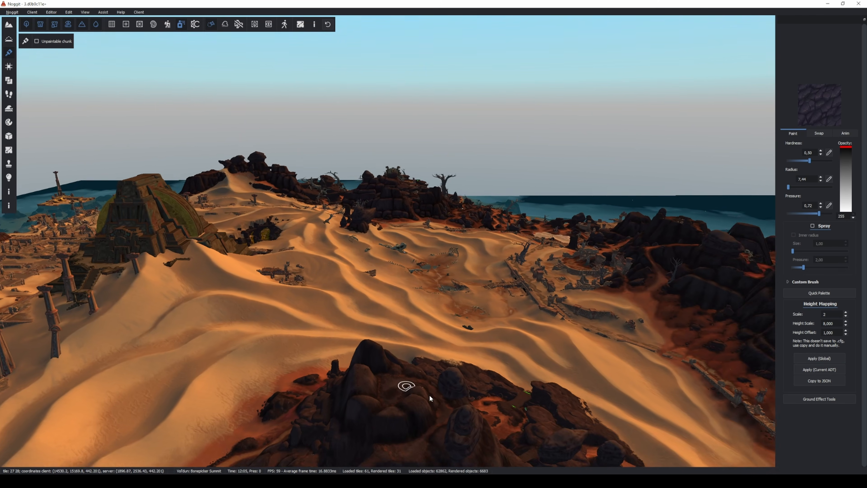
Fly over the Vol'dun dunes in Noggit and open the continent maps link in Discord's guide-resources channel
key("w")
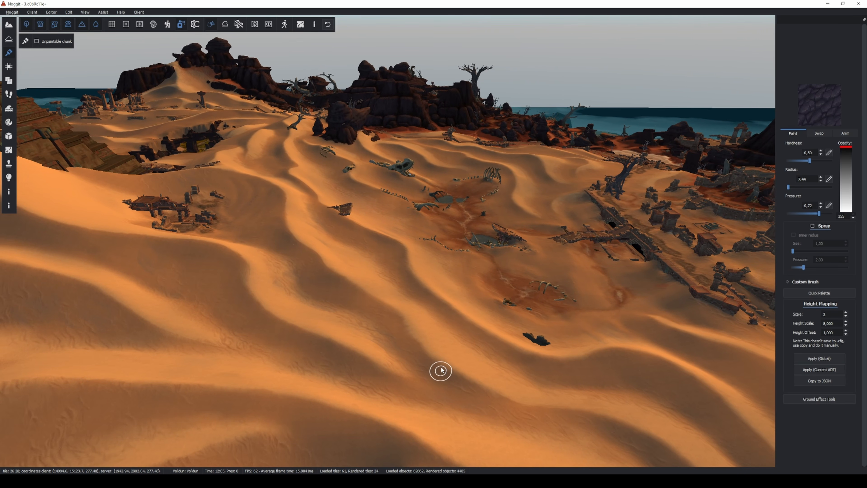
mouse_move(440, 370)
left_mouse_down()
mouse_move(442, 402)
mouse_move(476, 393)
mouse_move(479, 419)
mouse_move(515, 433)
left_mouse_up()
left_click(518, 390)
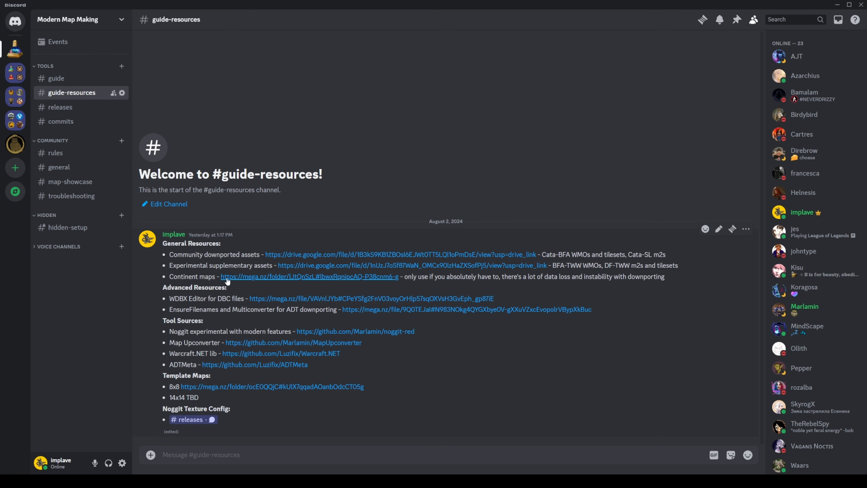
left_click(245, 277)
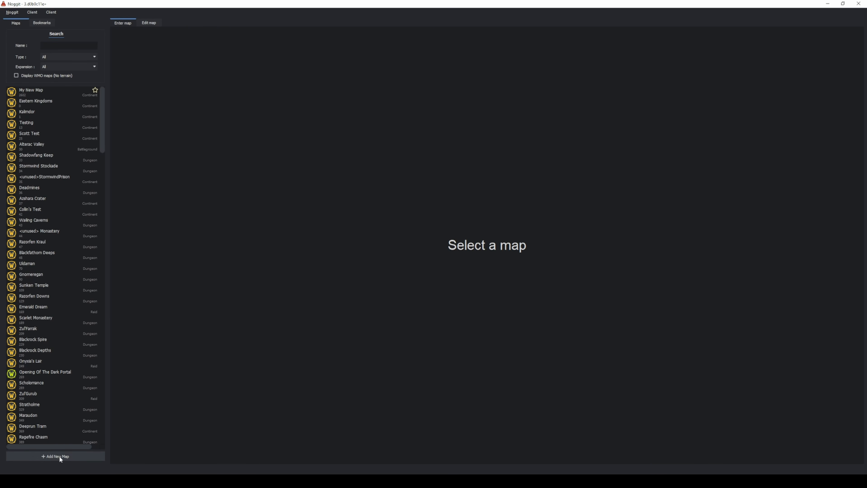
Add a new map in Noggit and open its map directory name for editing
left_click(59, 458)
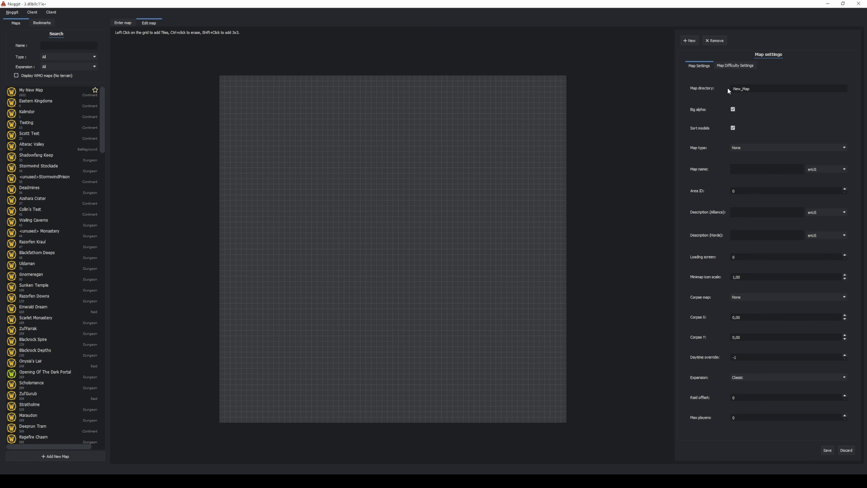
double_click(751, 88)
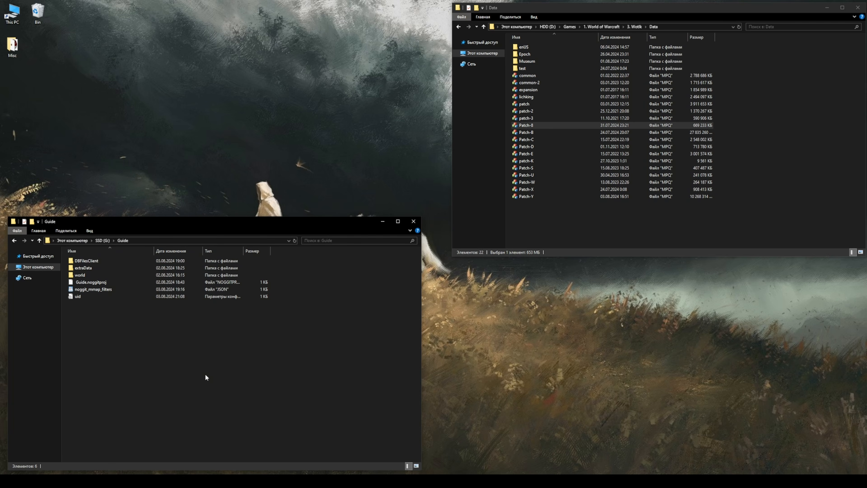
Delete the hawaiimainland folder from the Guide project's world\maps folder
double_click(95, 272)
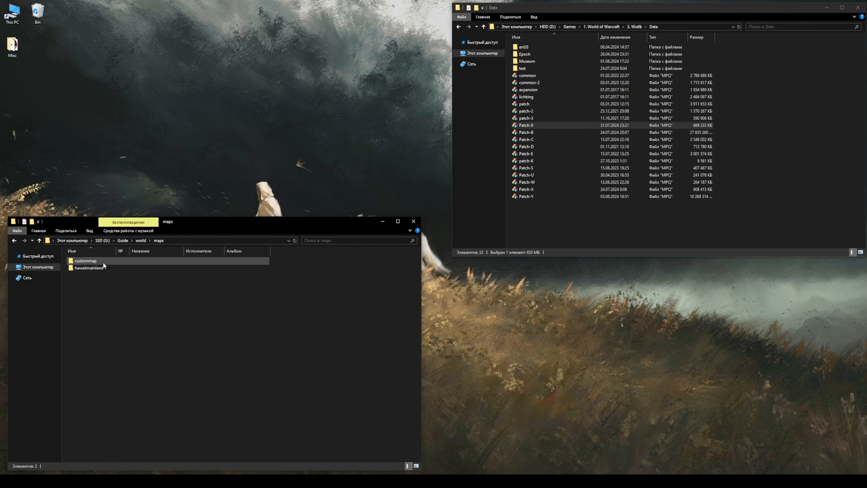
double_click(106, 263)
key("Delete")
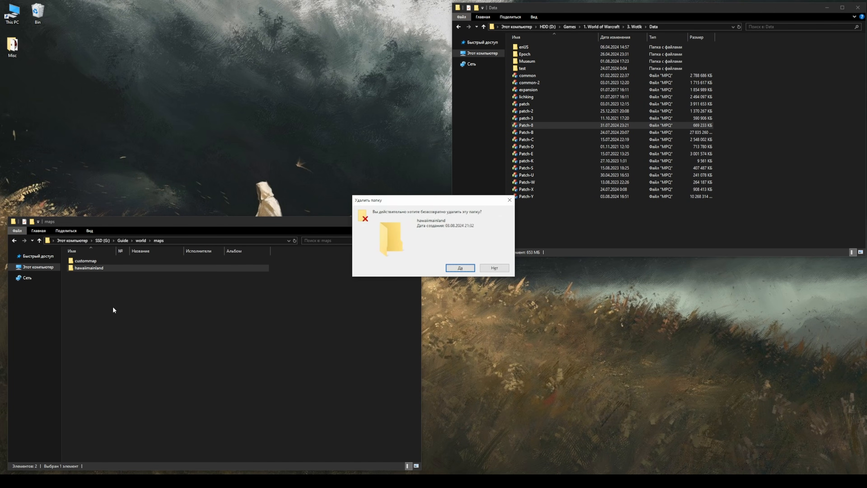
key("Return")
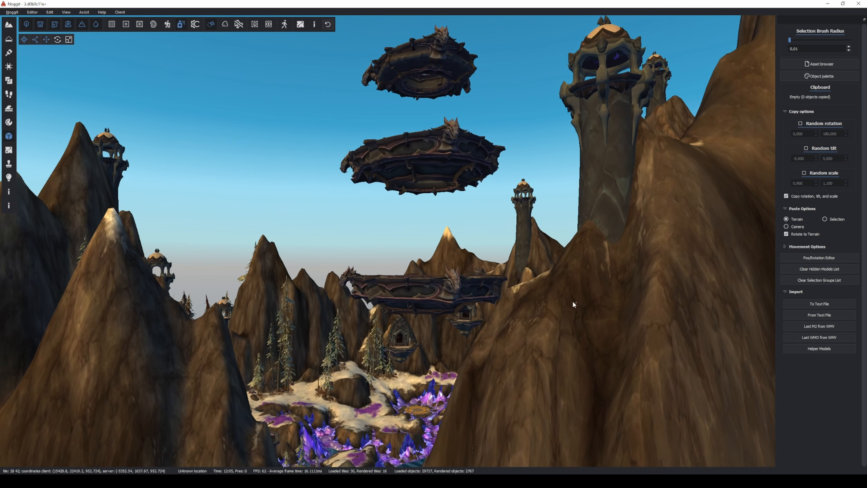
Fly around the snowy mountain and coastal ruin maps in Noggit to inspect their terrain and objects
key("w")
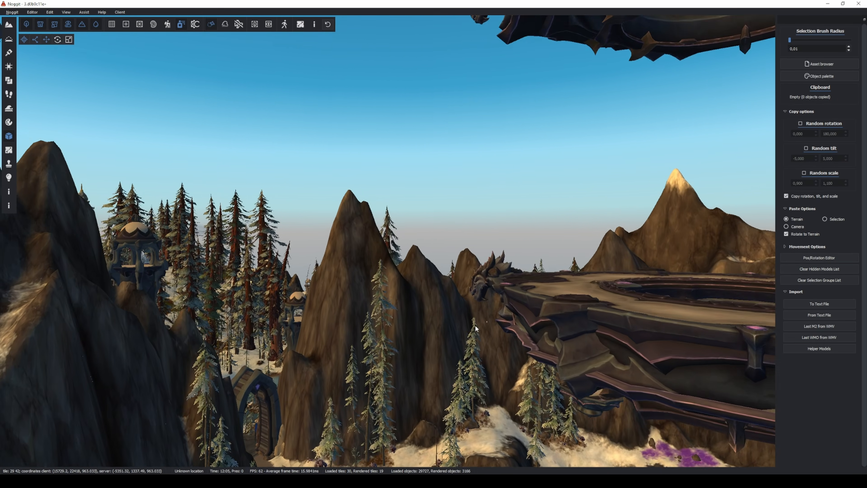
right_click_drag(475, 325, 437, 279)
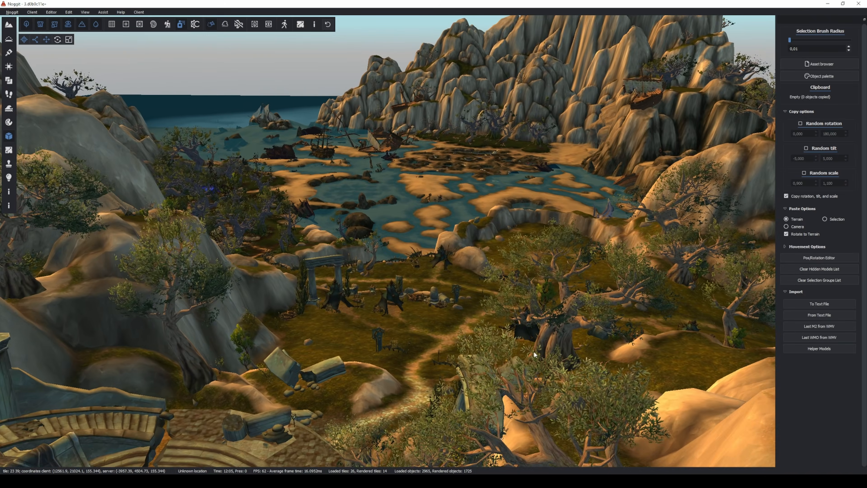
right_click_drag(533, 351, 427, 296)
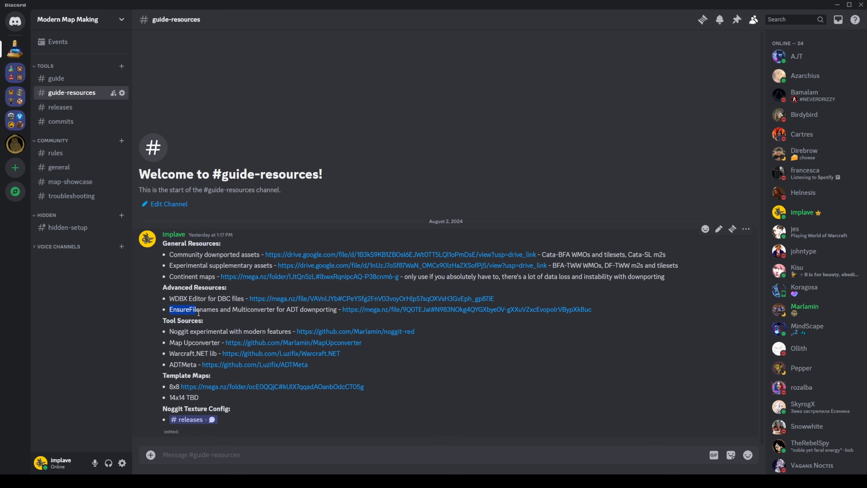
Locate the EnsureFilenames and Multiconverter entry for ADT downporting in Discord's guide-resources channel
left_click_drag(199, 313, 320, 310)
left_click(355, 319)
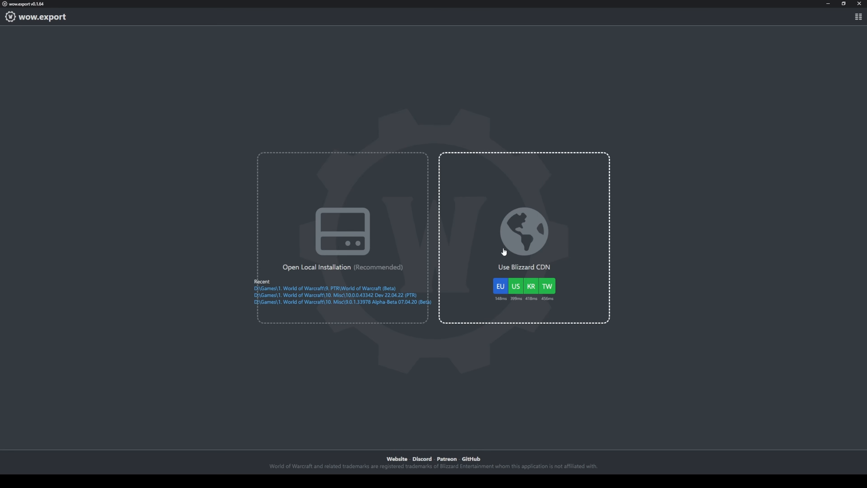
Load World of Warcraft data from the Blizzard CDN in wow.export and show the map list
left_click(509, 235)
left_click(509, 172)
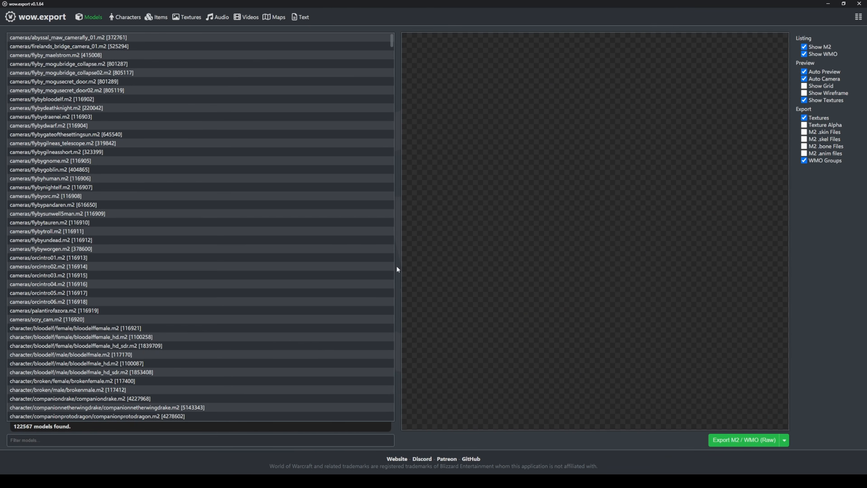
left_click(273, 18)
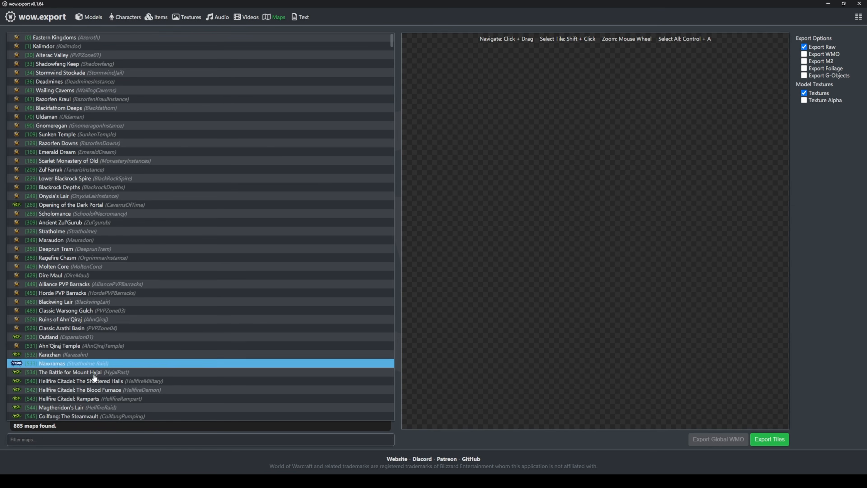
Filter the maps by "crest" and select Crestfall (Islands 11) to show its tiles
left_click(45, 439)
type("crest")
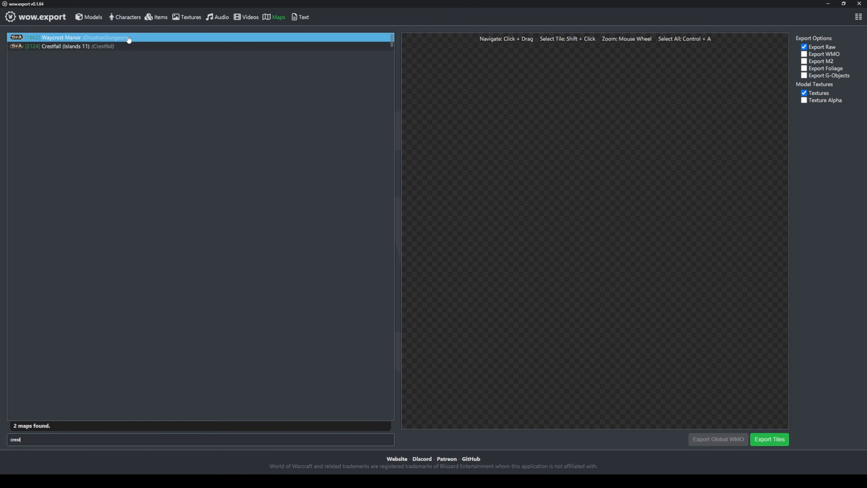
left_click(120, 46)
scroll(649, 249, "down", 3)
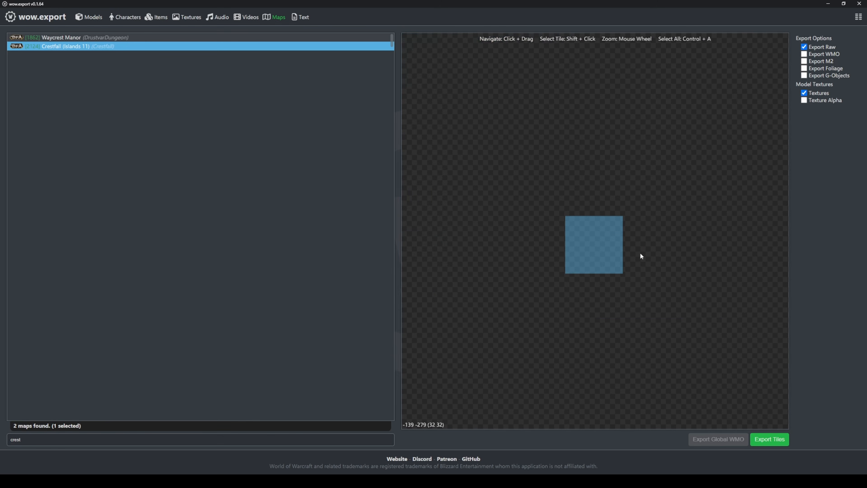
Select every tile of the Crestfall map and export them with only the raw and textures options enabled
left_click_drag(528, 177, 521, 228)
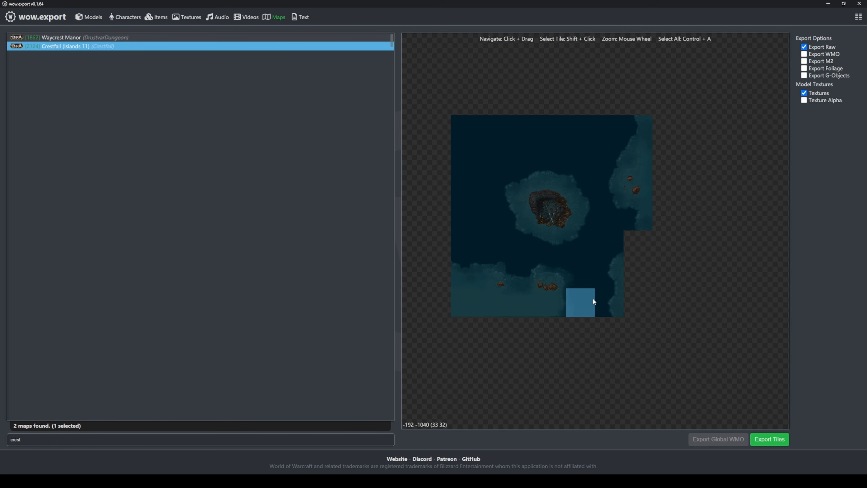
mouse_move(465, 127)
left_mouse_down("shift")
mouse_move(648, 125)
mouse_move(670, 159)
mouse_move(477, 161)
mouse_move(669, 210)
mouse_move(466, 217)
mouse_move(460, 300)
mouse_move(551, 244)
mouse_move(547, 301)
left_mouse_up("shift")
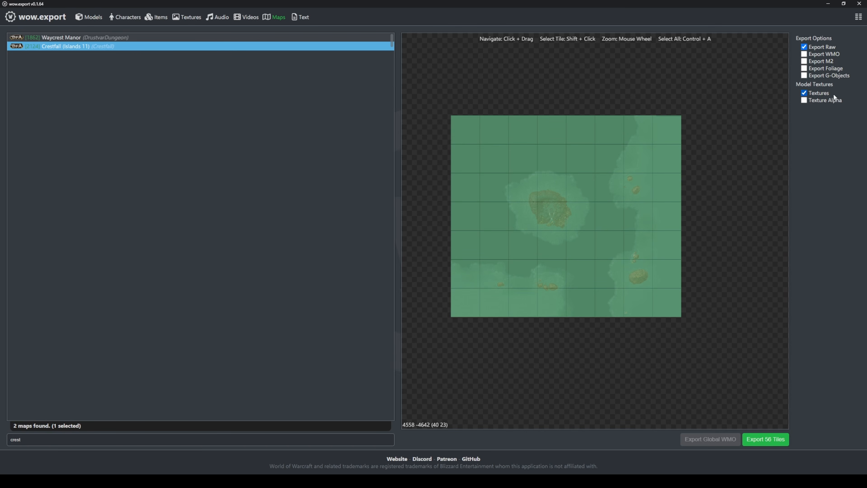
left_click(760, 439)
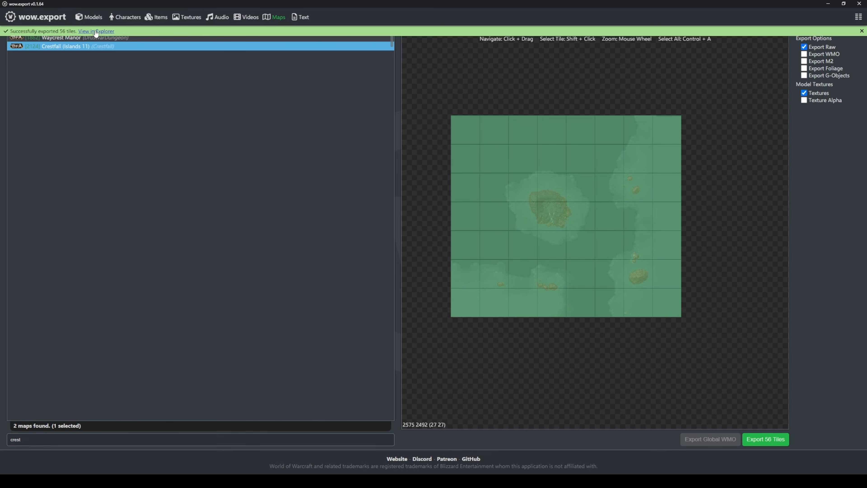
Open the export folder, select the crestfall ADT and WDT files, and move them into D:\1
left_click(96, 32)
scroll(135, 84, "down", 5)
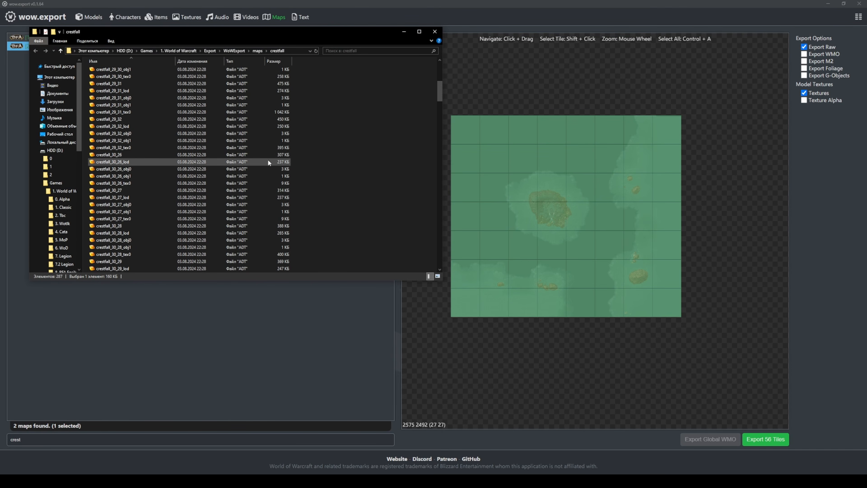
scroll(268, 159, "down", 15)
scroll(277, 178, "down", 15)
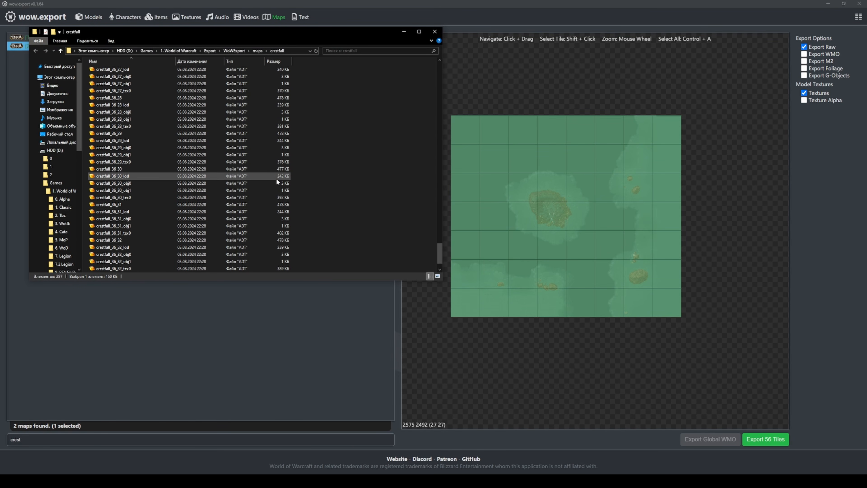
left_click(216, 241, "shift")
right_click(178, 209)
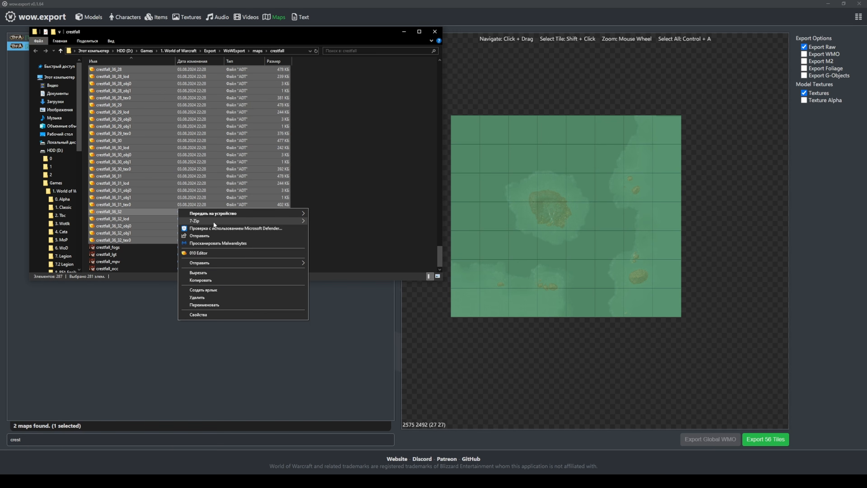
left_click(198, 272)
right_click(129, 201)
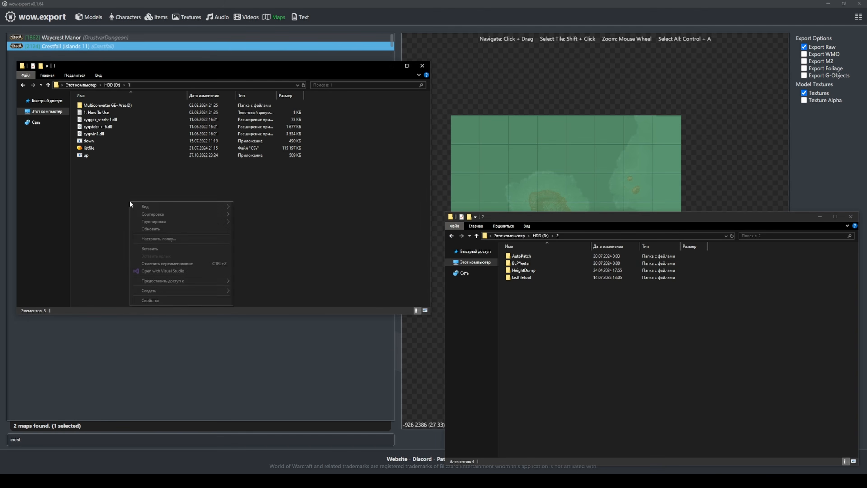
left_click(160, 247)
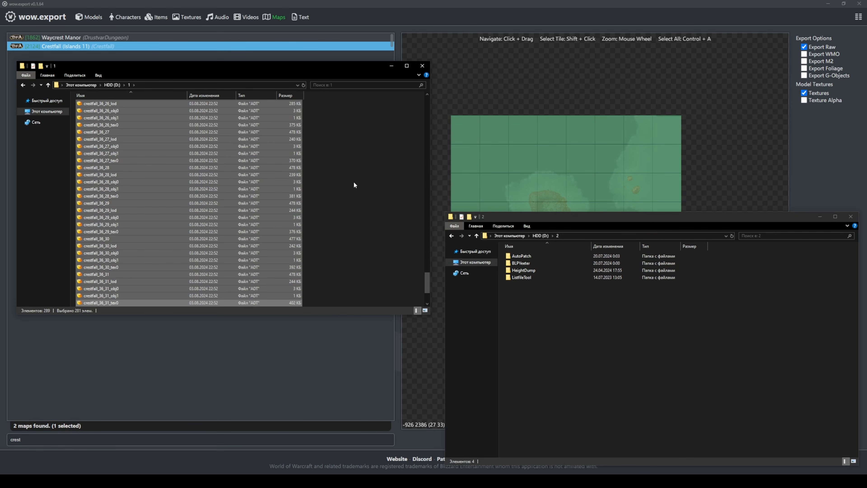
Copy the example command "D:/1/down.exe D:/1/listfile.csv D:/2 D:/1/*adt" from the How To Use notes
scroll(353, 181, "up", 20)
scroll(349, 180, "up", 20)
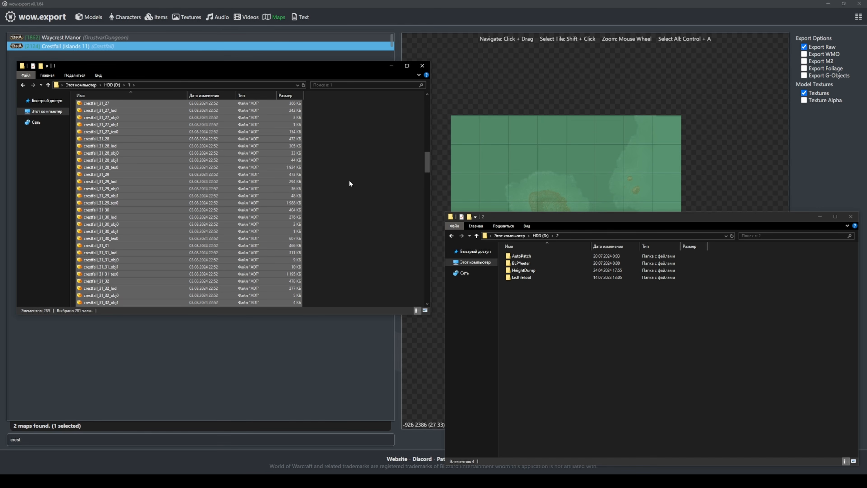
double_click(135, 112)
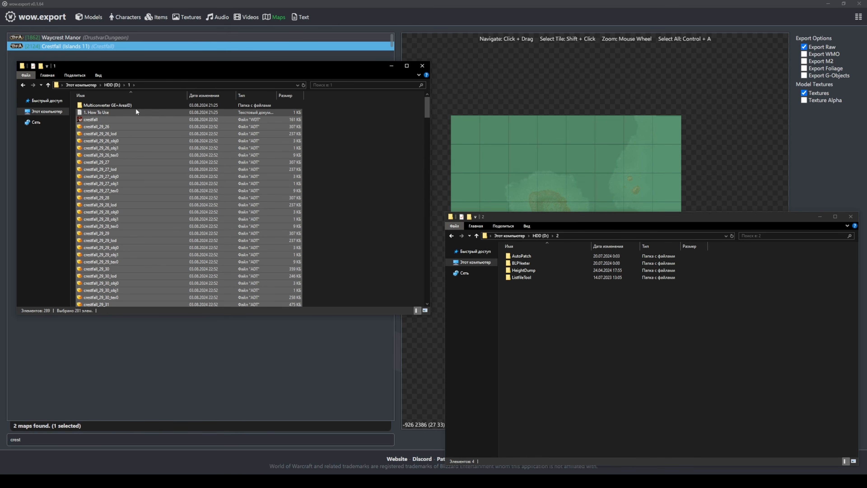
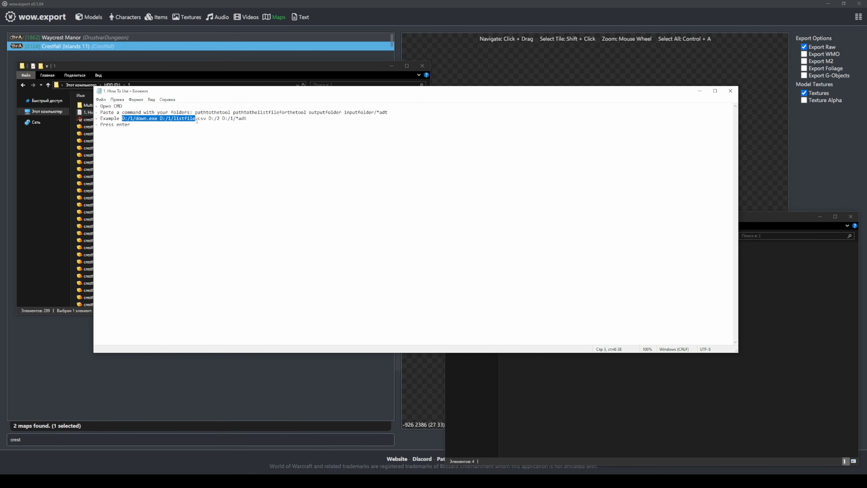
mouse_move(197, 121)
left_mouse_down()
mouse_move(132, 126)
mouse_move(208, 118)
left_mouse_up()
left_click_drag(241, 119, 254, 117)
key("ctrl+c")
left_click(730, 91)
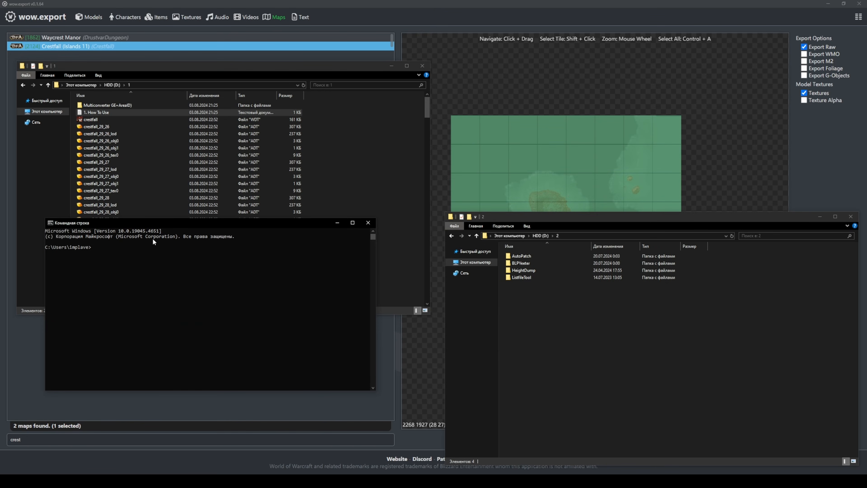
Run the copied command in Command Prompt, and move the crestfall WDT file from D:\1 into D:\2
key("ctrl+v")
key("Return")
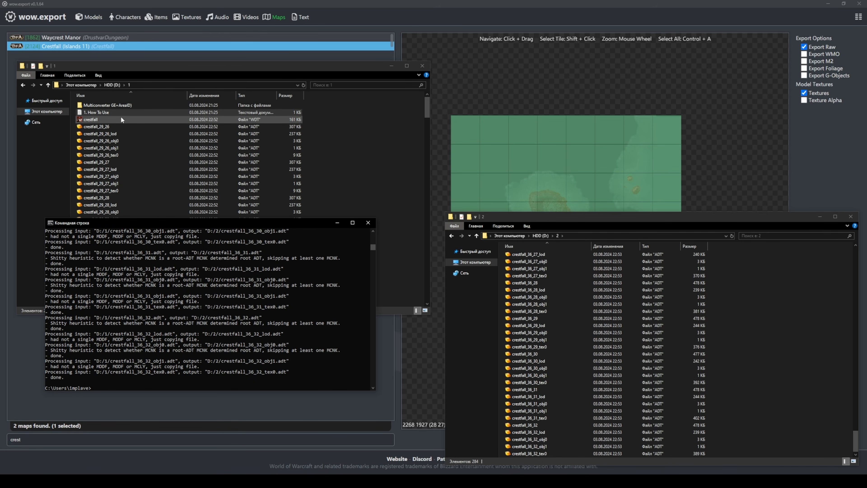
left_click_drag(92, 120, 750, 307)
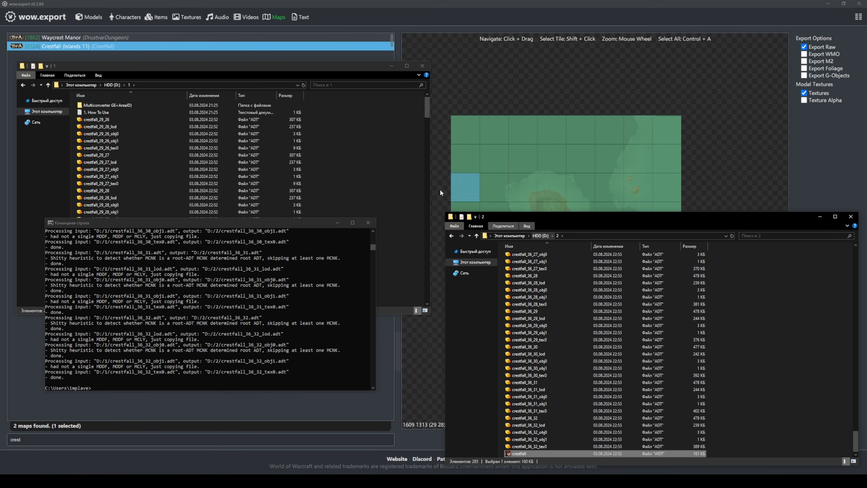
Convert all crestfall ADT and WDT files from D:\2 with MultiConverter's Fix, and cut the converted files
left_click(357, 147)
double_click(134, 105)
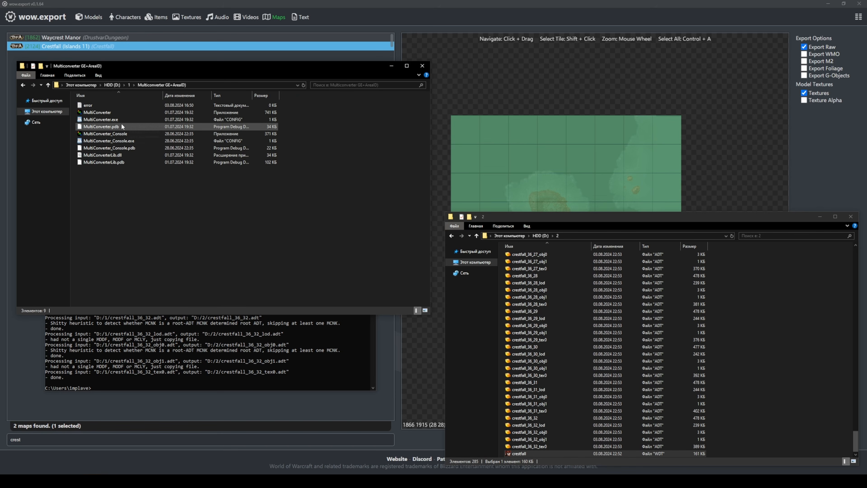
double_click(120, 113)
left_click_drag(855, 435, 856, 254)
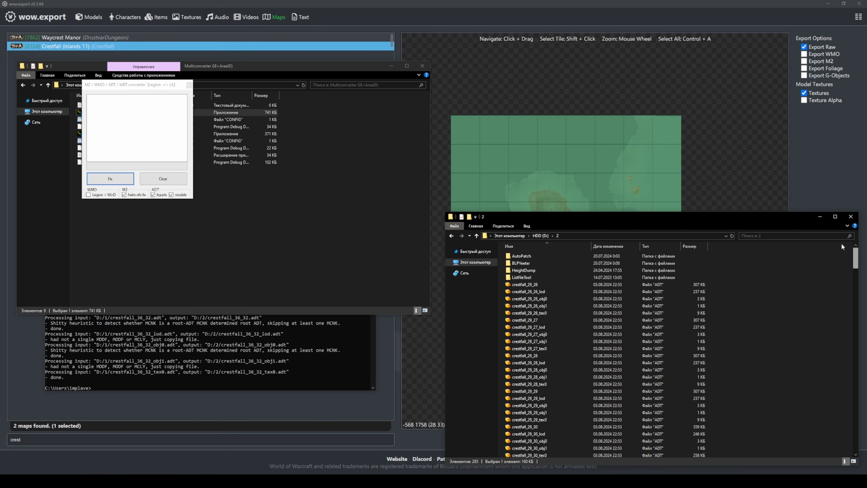
left_click(520, 285, "shift")
left_click_drag(520, 305, 157, 141)
left_click(114, 180)
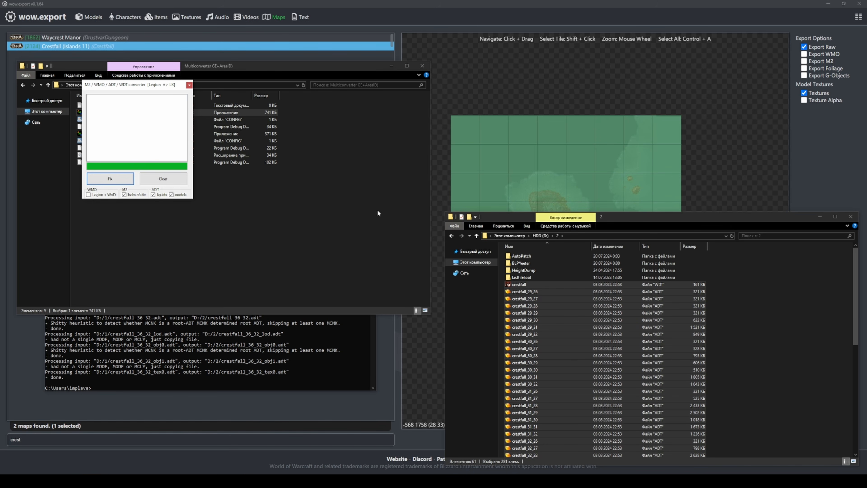
right_click(590, 305)
left_click(601, 370)
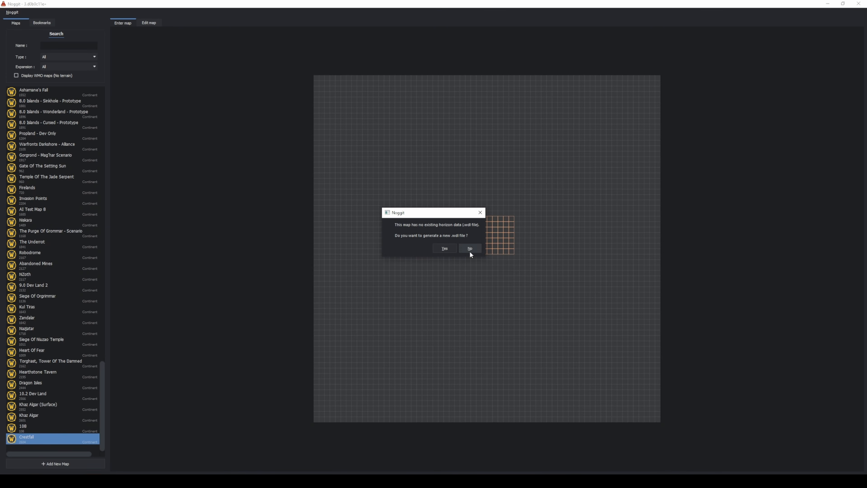
Enter the Crestfall map in Noggit without generating a .wdl file, using the Get max UID method, and look around the terrain
left_click(470, 249)
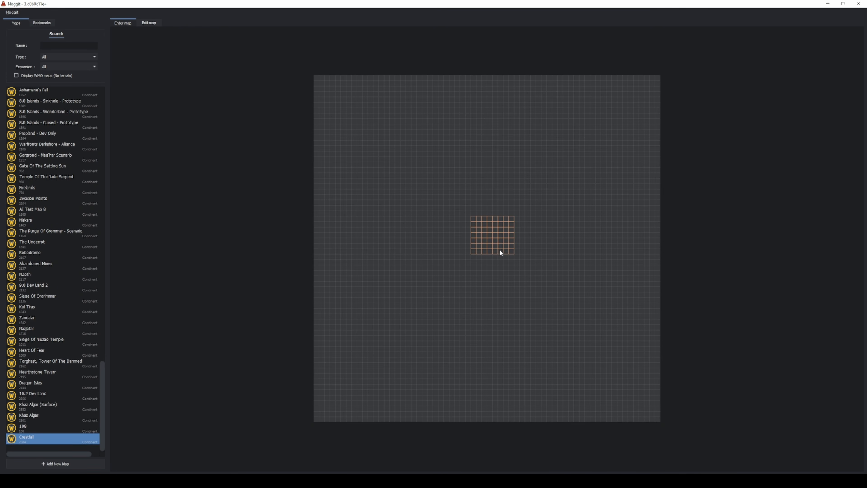
left_click(493, 234)
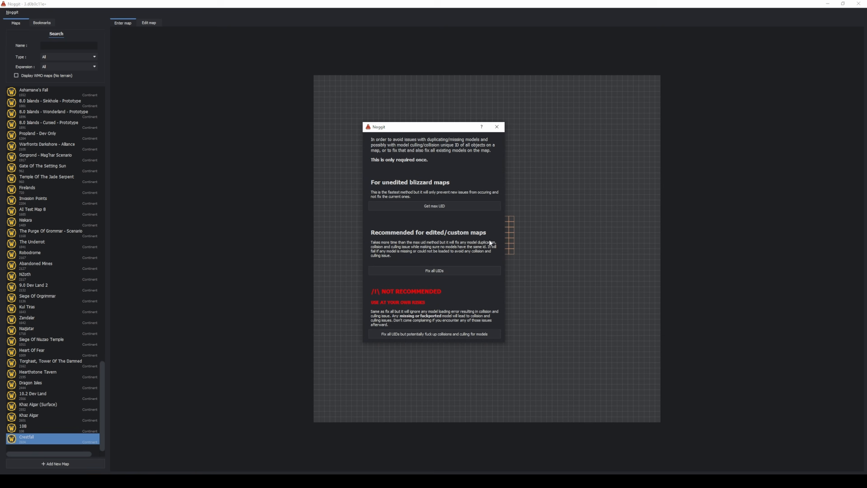
left_click(463, 204)
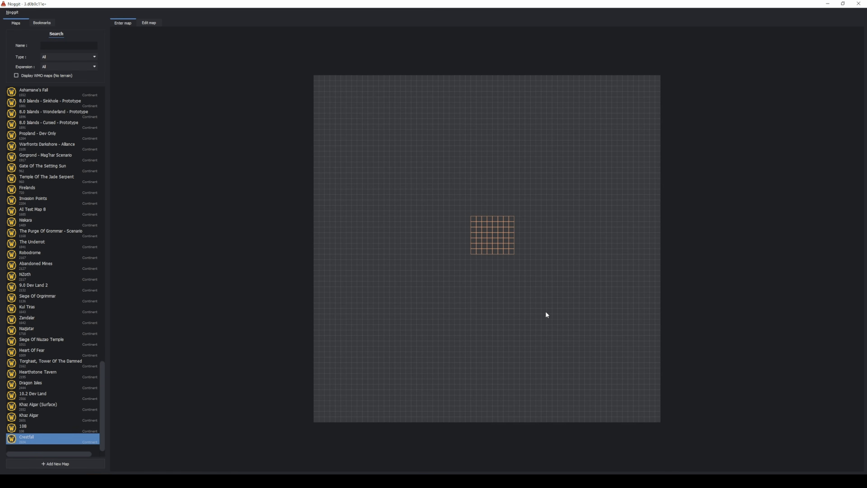
left_click(496, 238)
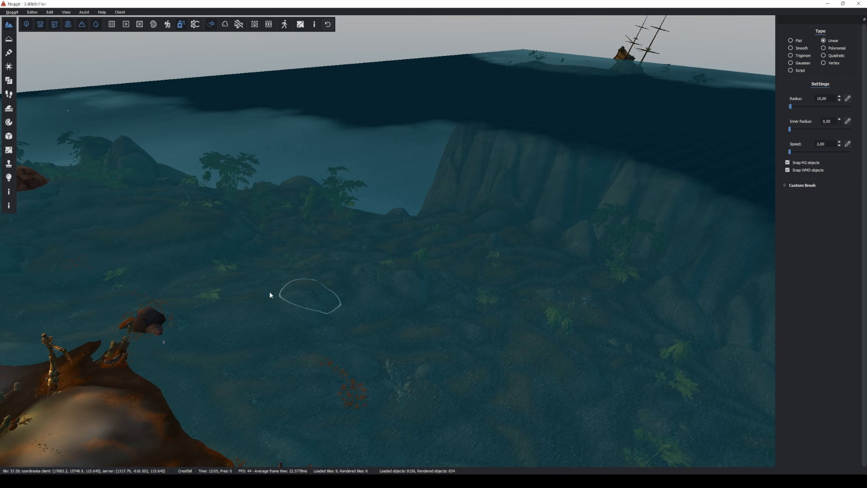
right_click_drag(269, 293, 286, 322)
key("s")
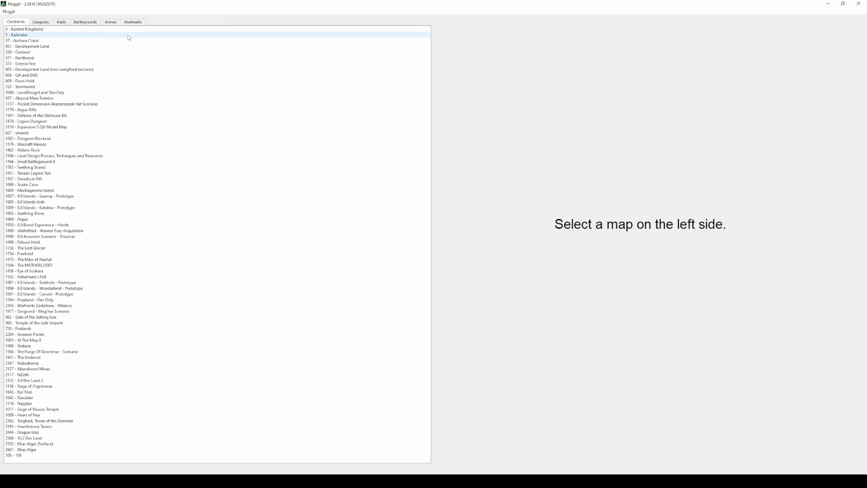
Preview several continent maps in the Noggit 3.3616 build and open the last map in the list
left_click(123, 34)
left_click(107, 41)
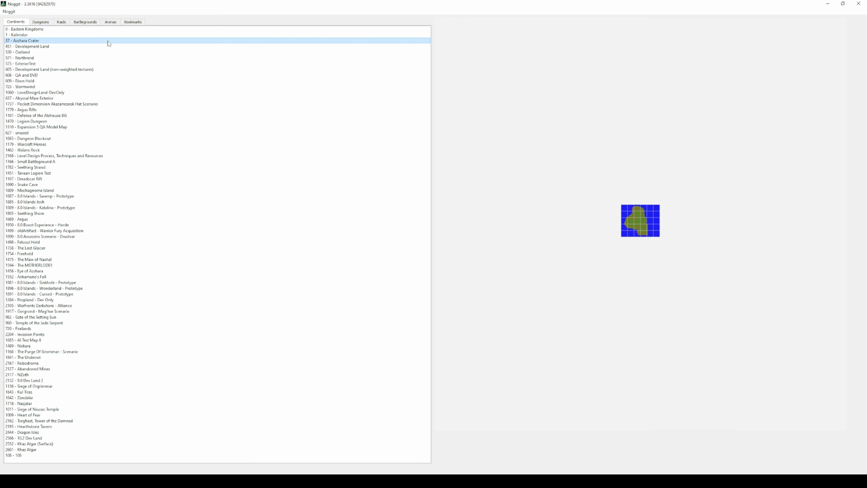
left_click(107, 46)
left_click(101, 87)
left_click(86, 157)
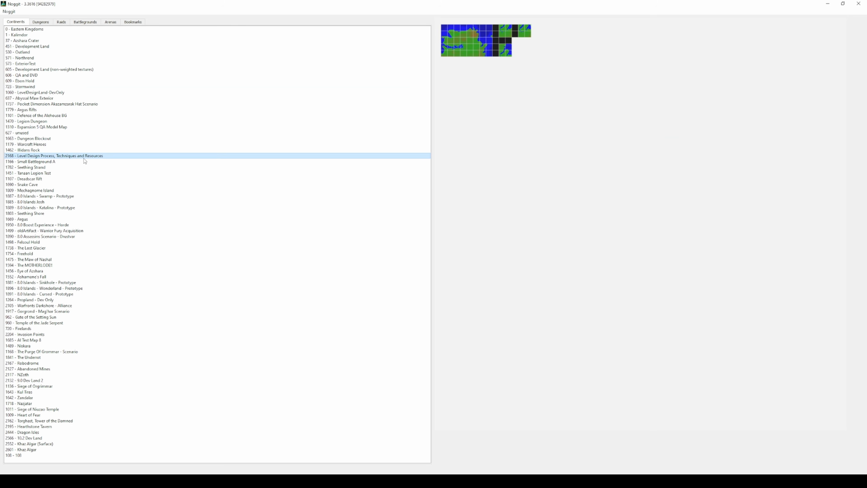
left_click(84, 197)
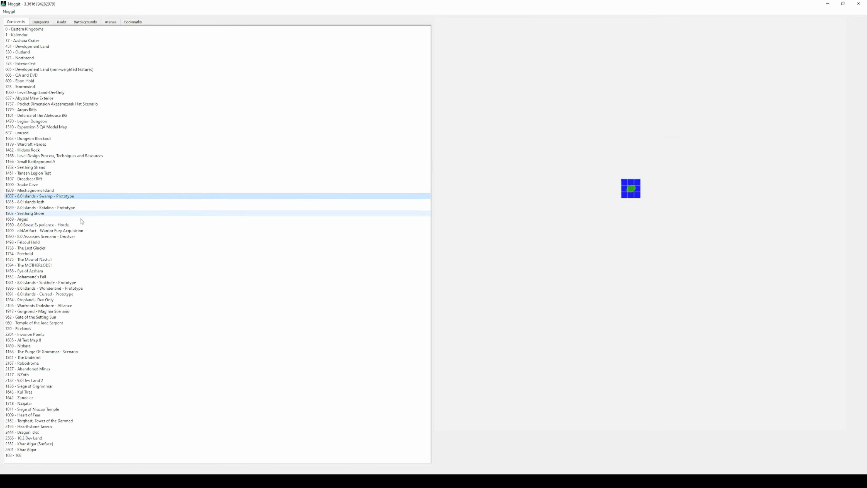
left_click(34, 456)
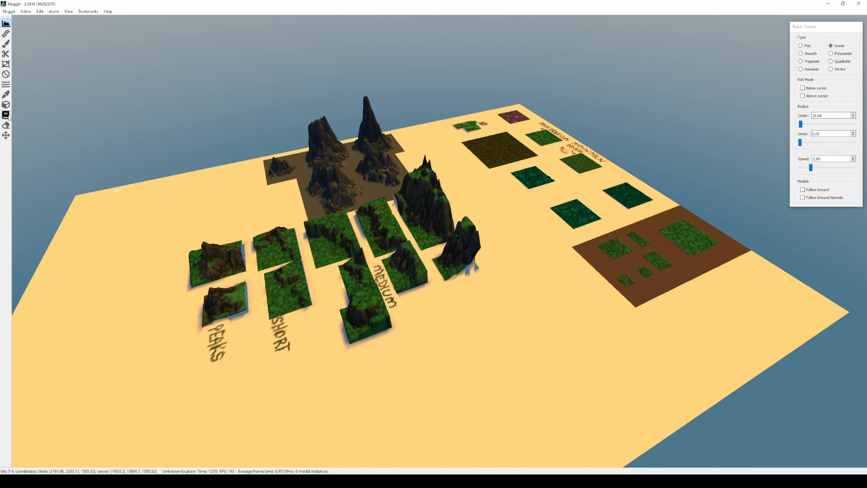
Open the Scripting tool and review the settings of the Copy Chunk, Clean and Prop Placer scripts
left_click(7, 116)
left_click(772, 38)
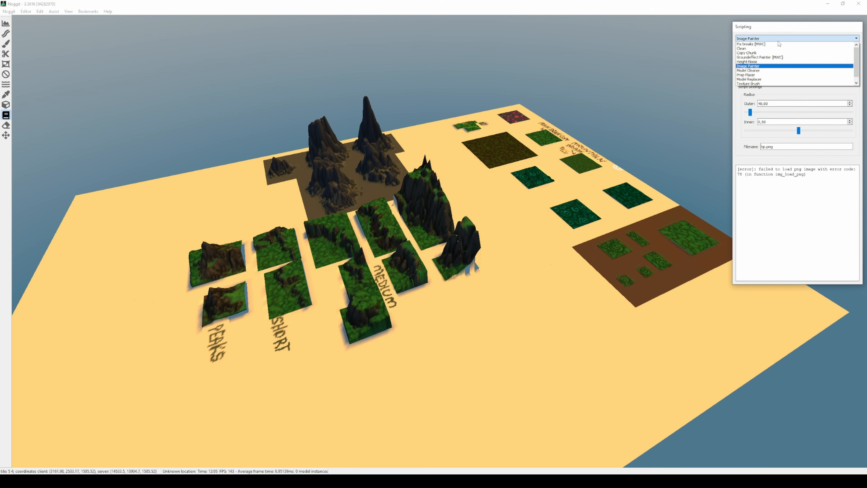
left_click(767, 57)
left_click(775, 38)
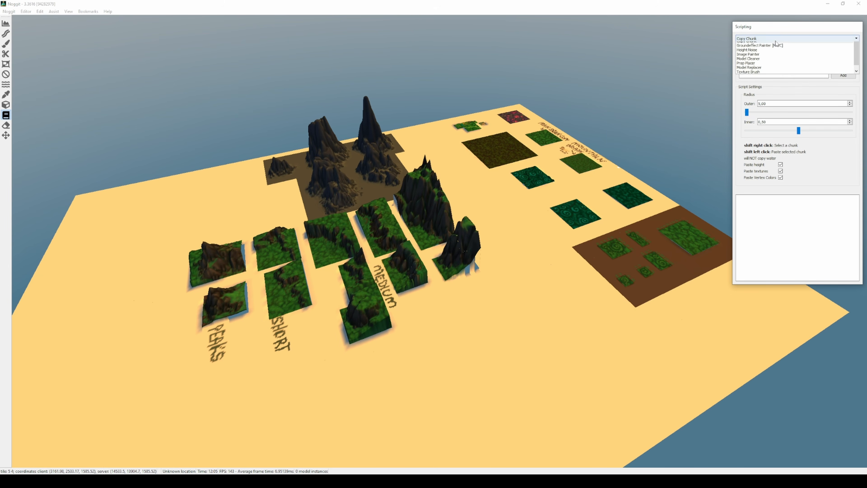
left_click(766, 52)
left_click(768, 38)
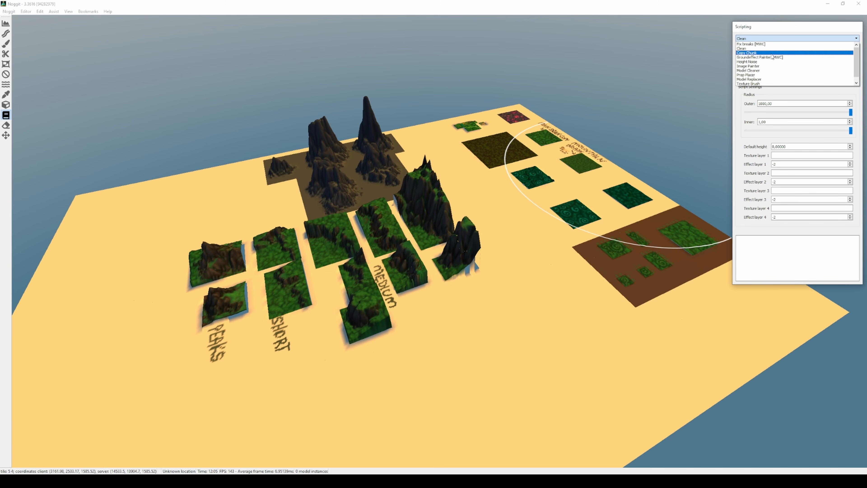
scroll(771, 66, "down", 1)
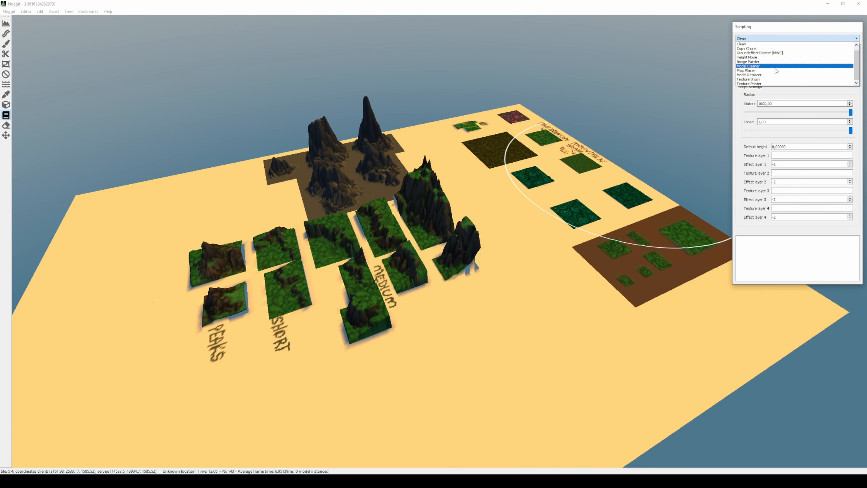
left_click(780, 71)
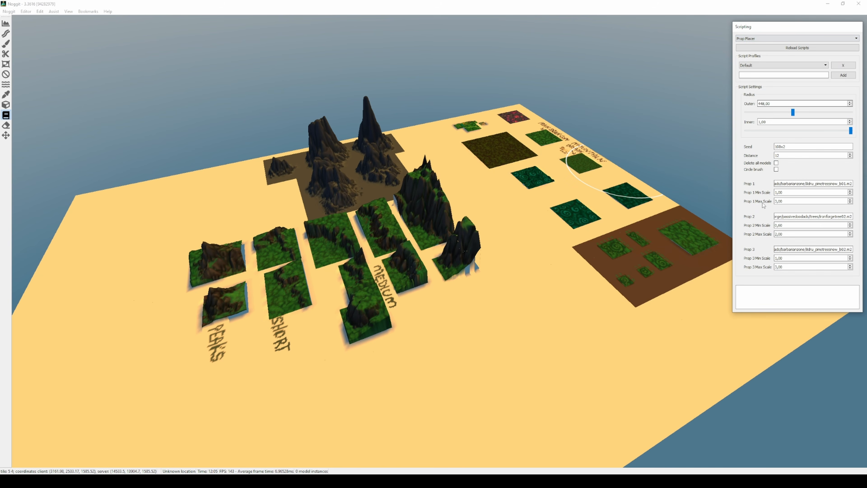
Switch to the Chunk Mover tool and shrink its square brush over the green swirl chunks on the brown strip
mouse_move(611, 319)
left_mouse_down("shift")
mouse_move(484, 343)
mouse_move(469, 362)
left_mouse_up("shift")
key("d")
right_click_drag(581, 294, 361, 359)
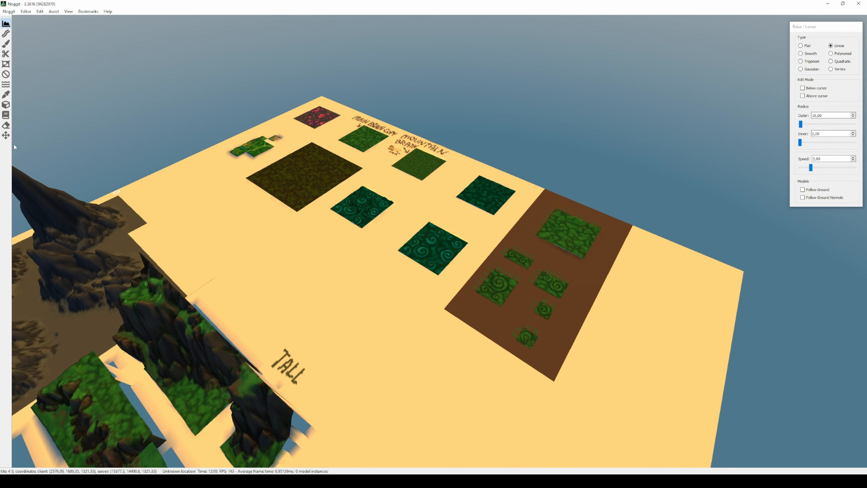
left_click(6, 135)
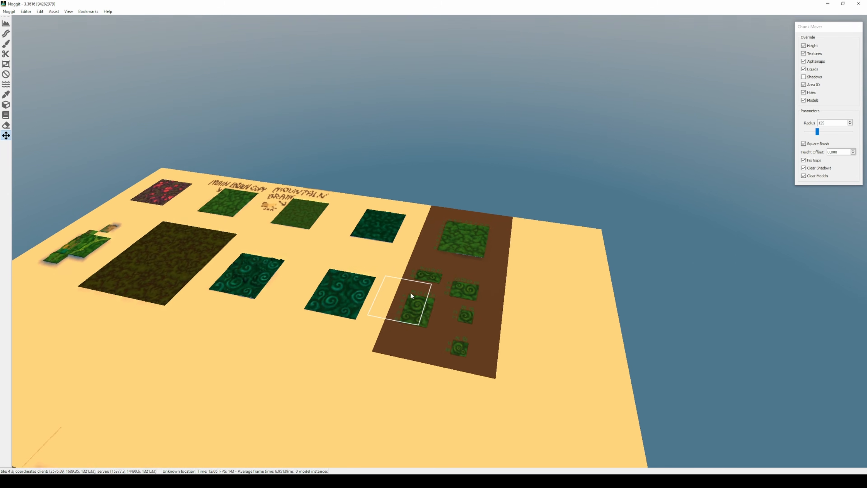
right_click_drag(411, 292, 470, 248)
key("w")
key("a")
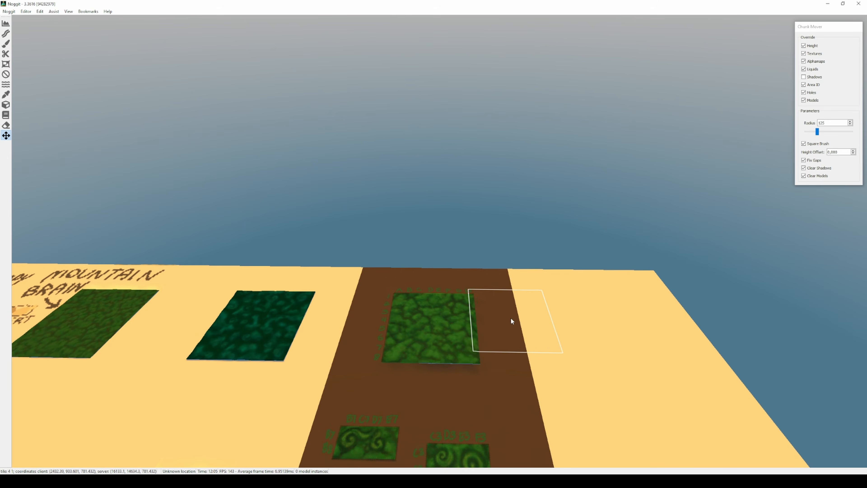
right_click_drag(511, 318, 550, 391)
left_click_drag(549, 391, 401, 368, "alt")
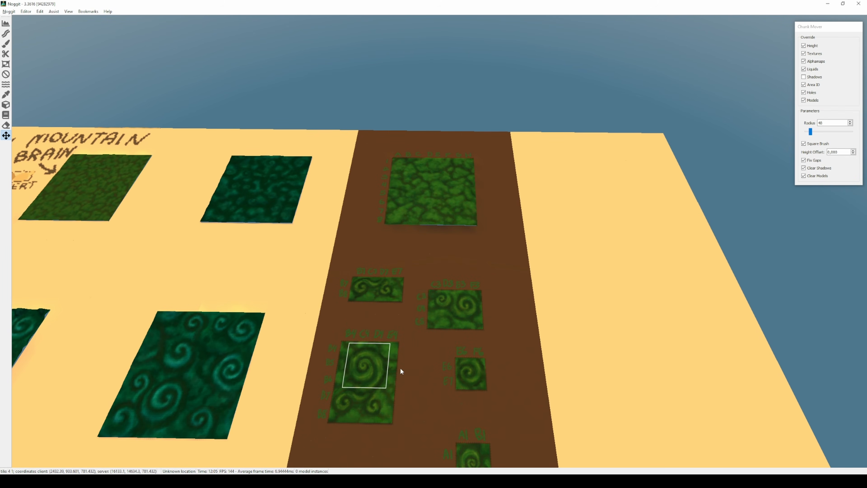
Copy the tall green swirl chunks and paste them onto the large green patch on the brown strip
left_click(369, 364)
key("w")
right_click_drag(368, 385, 369, 328)
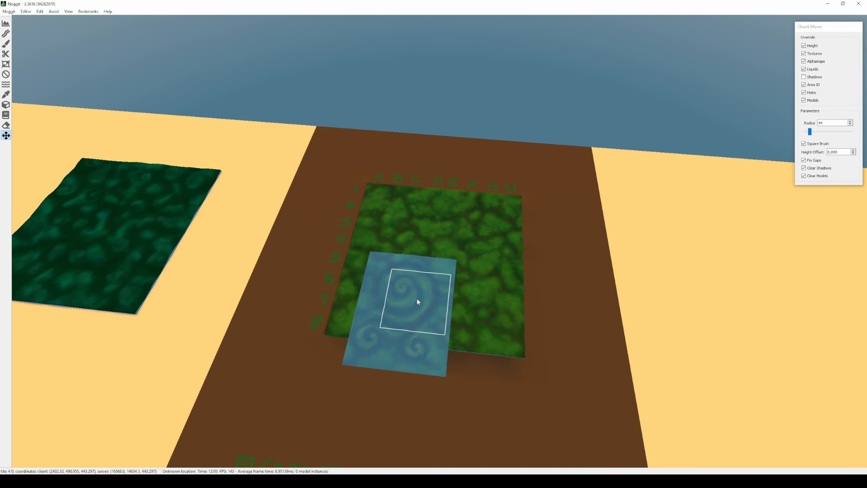
left_click(416, 289)
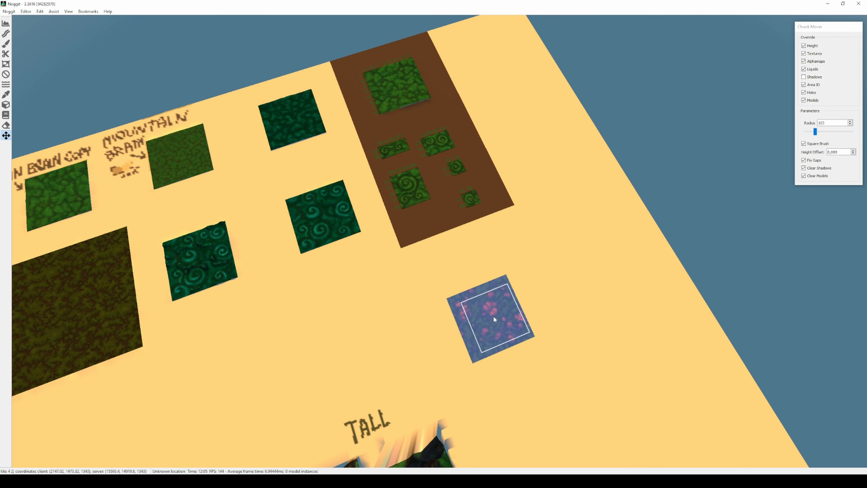
Paste the red-speckled chunk block four times edge to edge as a two-by-two square on the empty sand near TALL
left_click(492, 317)
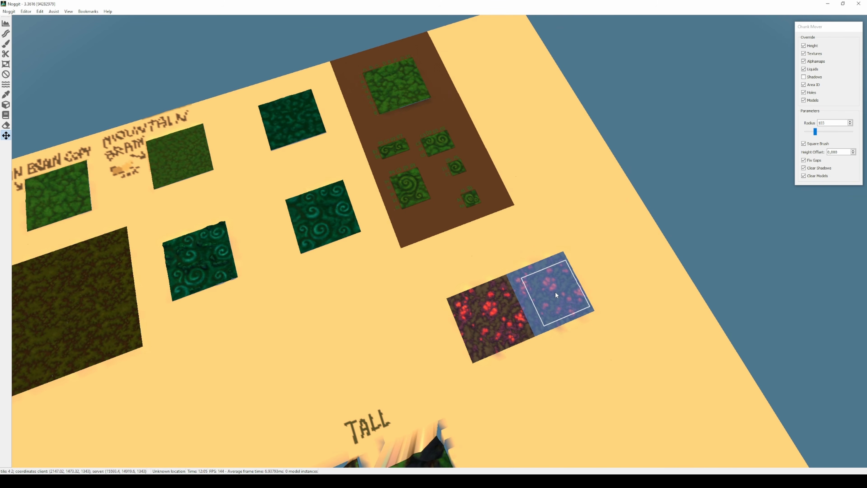
left_click(554, 291)
left_click(585, 360)
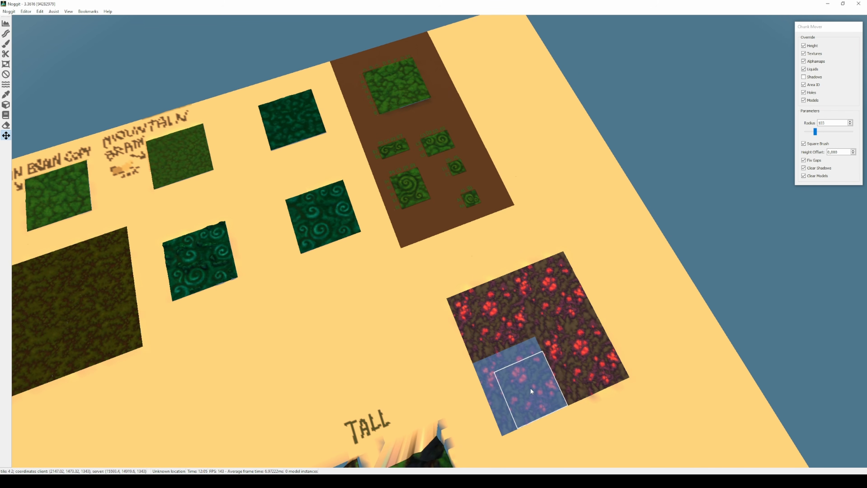
left_click(526, 390)
Select the grassy hill chunks with the sharp peak using a smaller brush and paste a copy onto the neighbouring hill plot
right_click_drag(586, 384, 415, 403)
left_click_drag(490, 371, 442, 362, "alt")
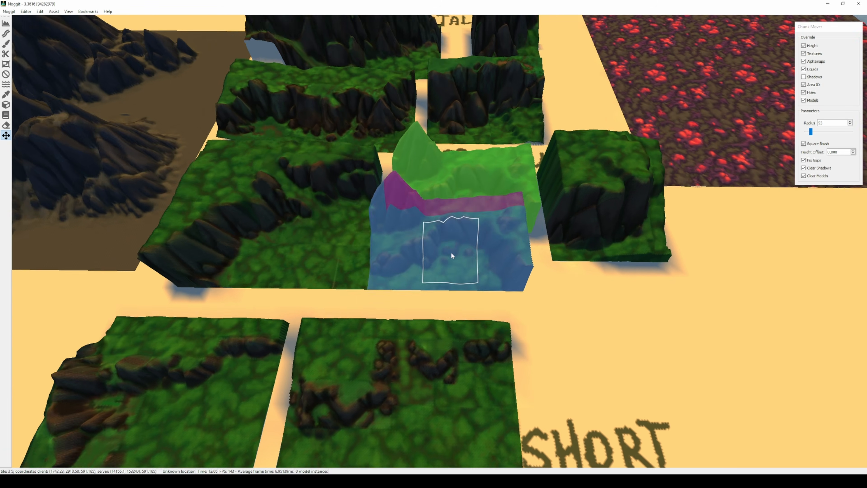
key("w")
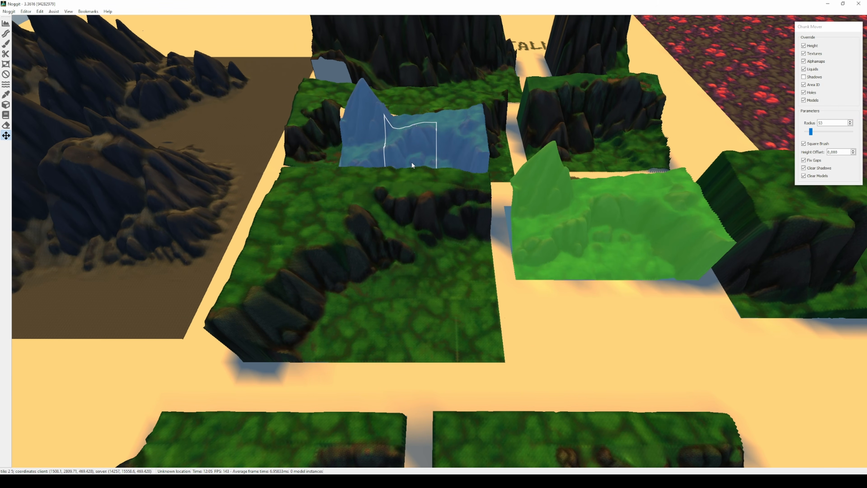
scroll(367, 157, "up", 5)
key("w")
left_click(388, 148)
right_click_drag(388, 148, 645, 39)
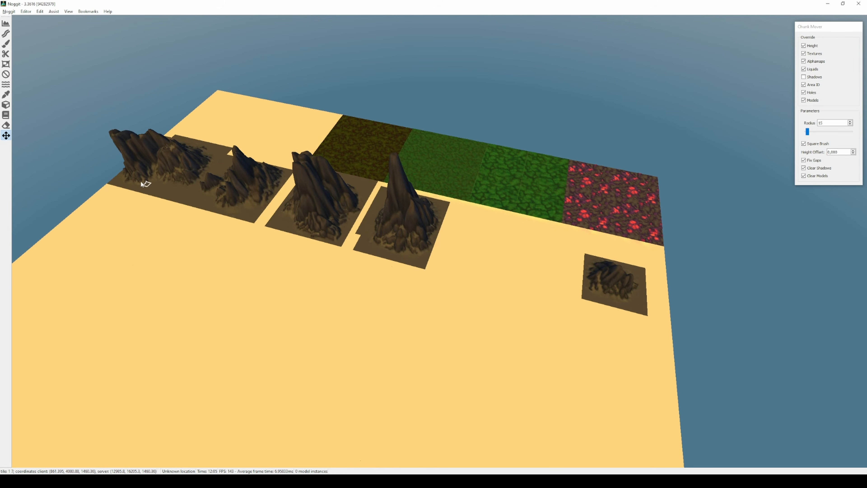
Sweep the Clearing Tool in Adt mode across the tiles holding the row of dark mountains
left_click(6, 125)
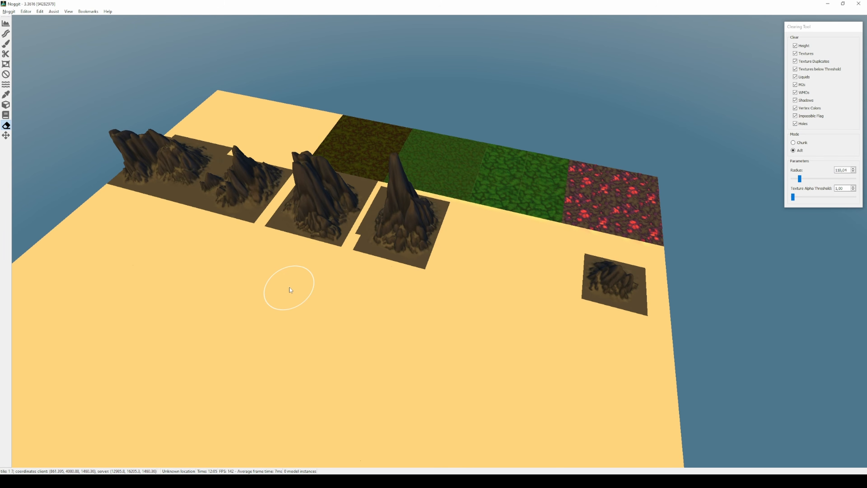
mouse_move(432, 198)
left_mouse_down()
mouse_move(426, 202)
mouse_move(540, 203)
mouse_move(611, 284)
mouse_move(305, 196)
mouse_move(116, 162)
left_mouse_up()
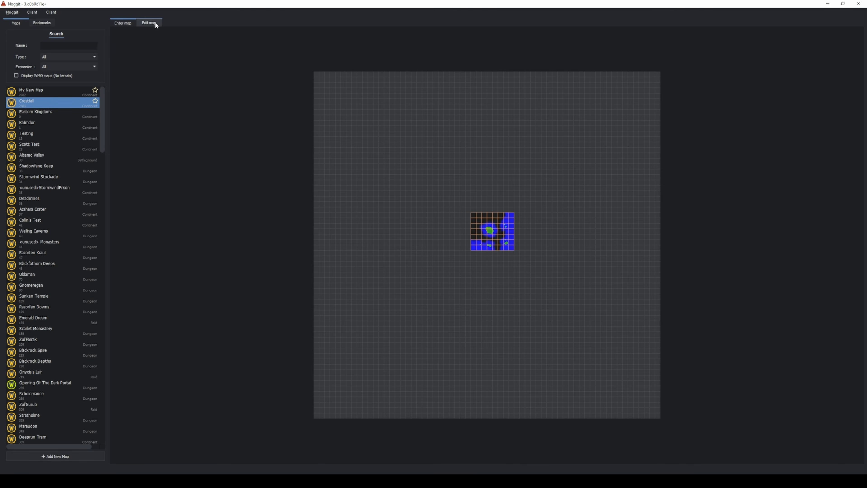
Add a tile in the upper-left corner of the Crestfall map's grid and save the map
left_click(149, 23)
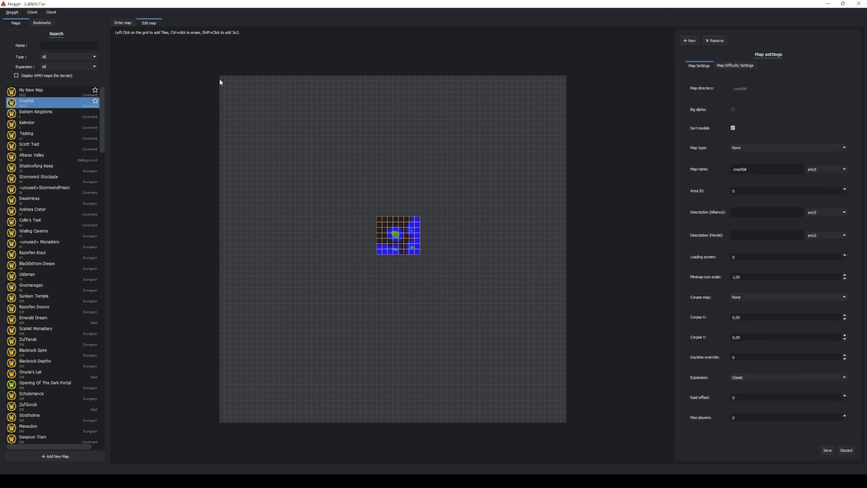
left_click(222, 81)
left_click(822, 451)
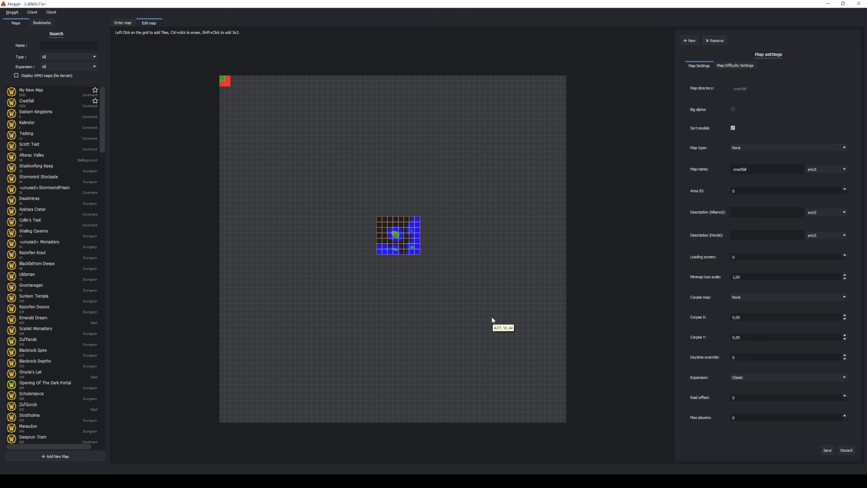
Enter the Crestfall map at the central island tile and select all objects on the rocky islet and the skull beside it
left_click(125, 24)
left_click(47, 102)
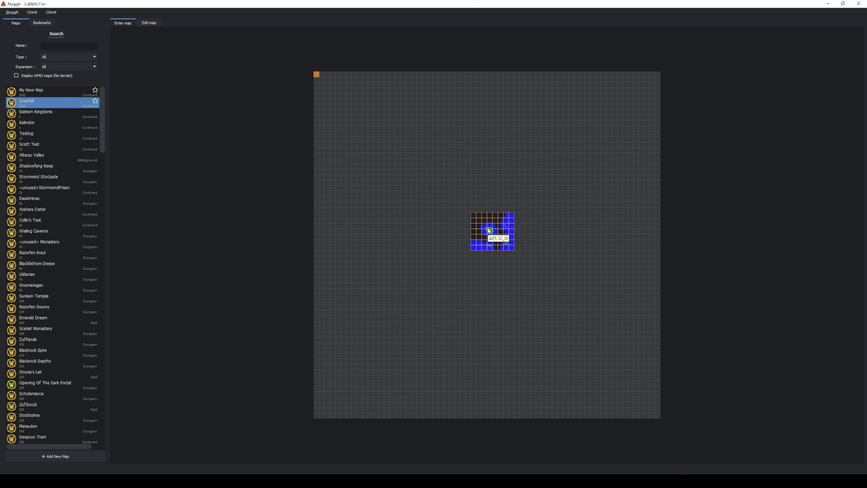
left_click(490, 234)
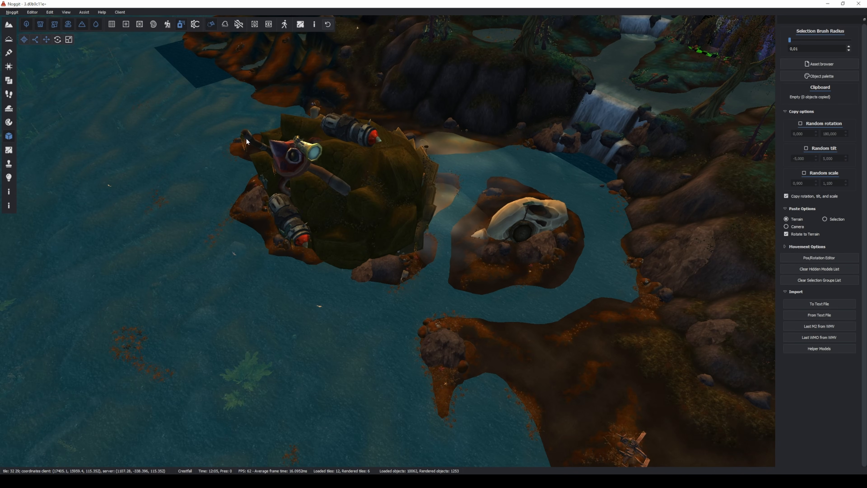
left_click_drag(246, 138, 558, 307)
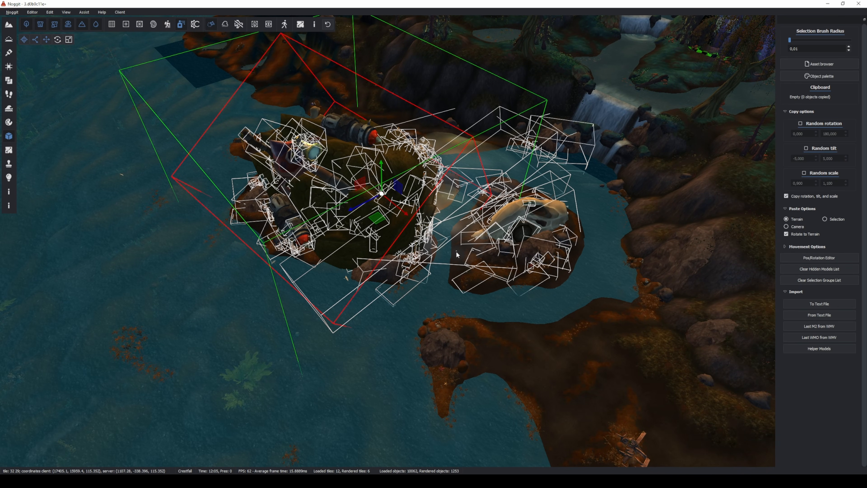
Teleport to the new corner tile with the minimap, paste the copied islet objects there and adjust their position
key("m")
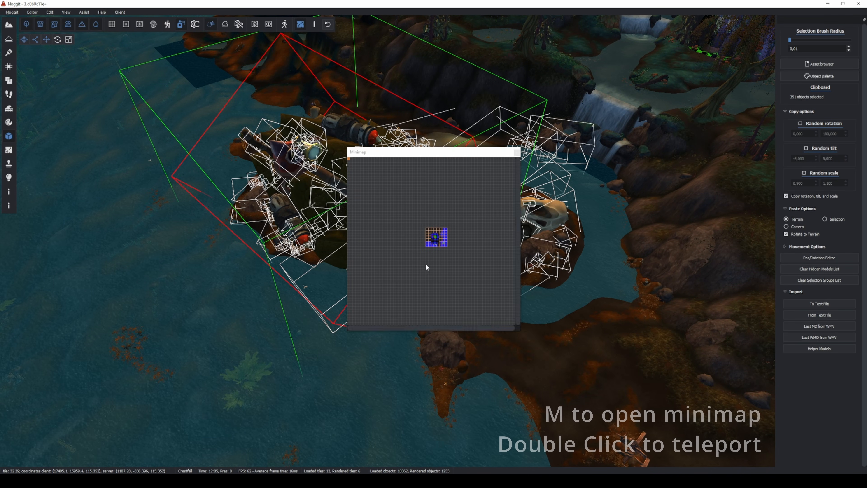
double_click(349, 159)
key("m")
key("ctrl+v")
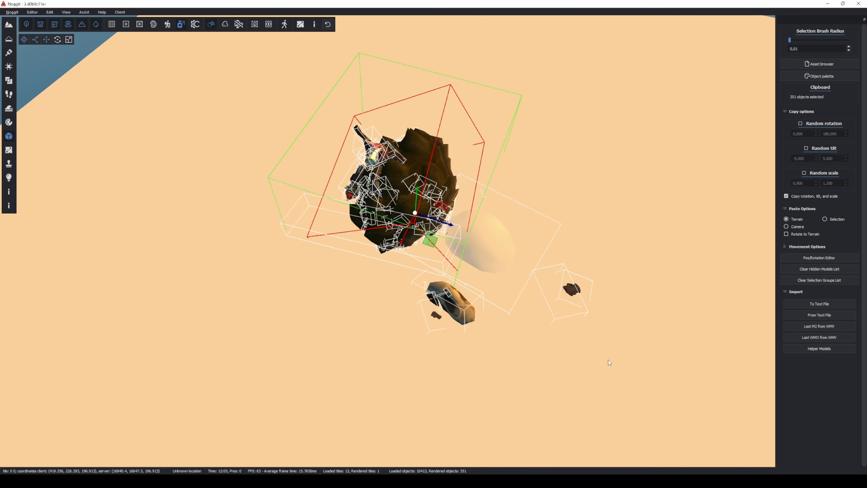
middle_click_drag(416, 201, 427, 156)
key("w")
right_click_drag(532, 352, 485, 263)
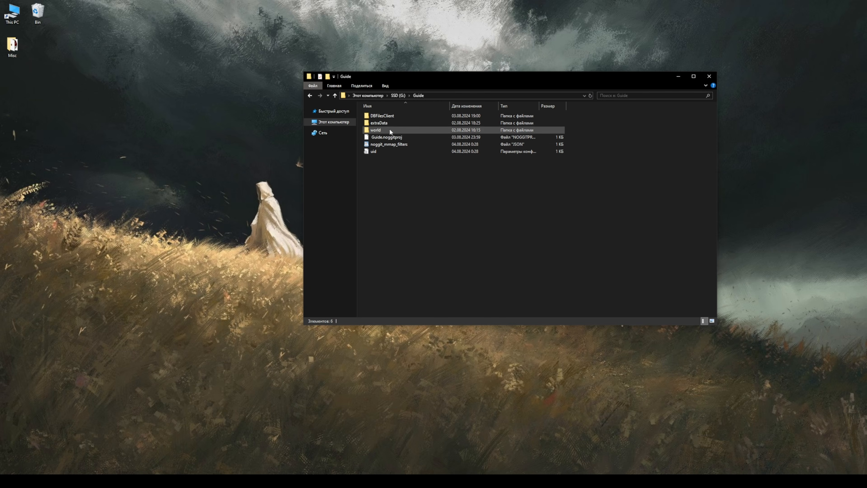
Open the project's world\maps folder in the file manager and copy the name of the custommap folder
double_click(389, 128)
left_click(384, 116)
double_click(384, 117)
right_click(382, 125)
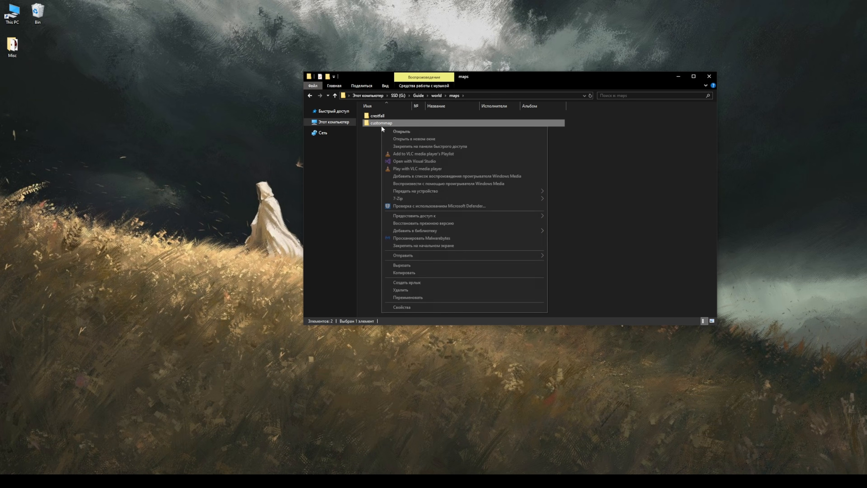
left_click(417, 297)
Rename the crestfall_0_0 file in the crestfall folder to custommap_0_0
double_click(379, 116)
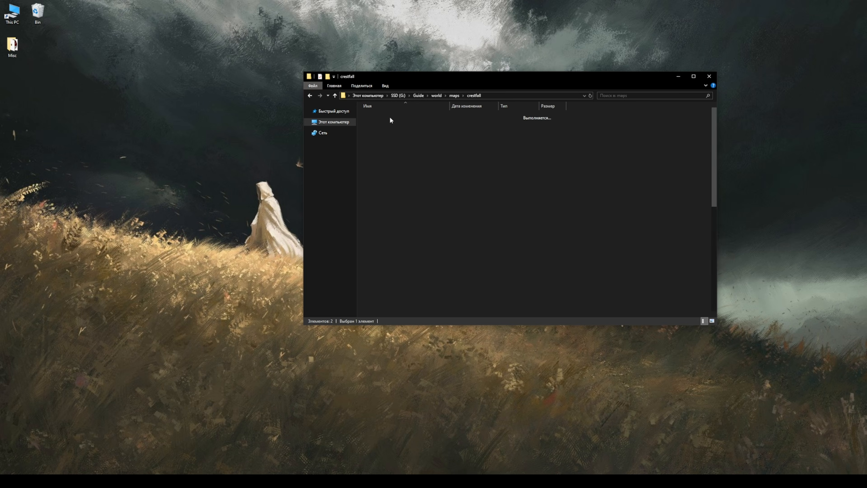
left_click(393, 130)
right_click(384, 130)
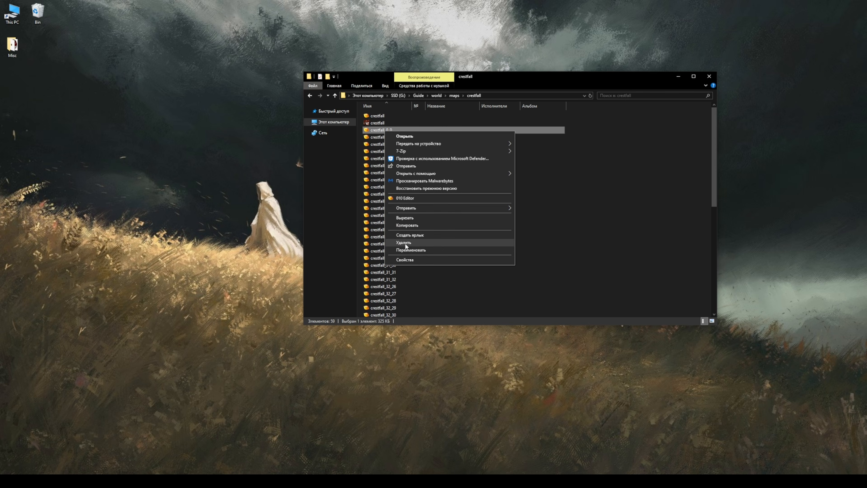
left_click(406, 252)
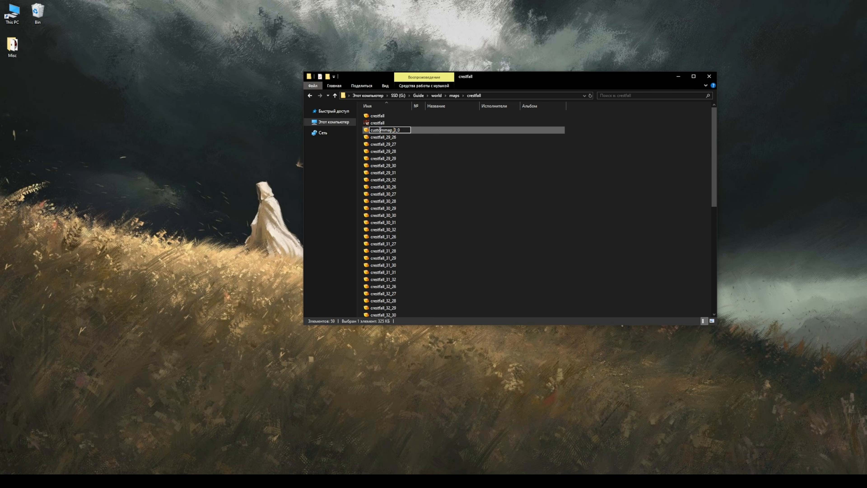
key("Return")
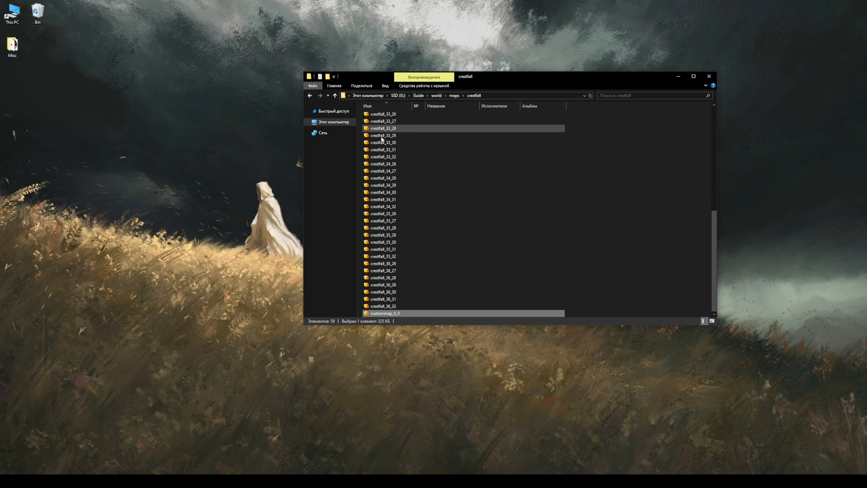
Move the custommap_0_0 file from the crestfall folder into the custommap folder
right_click(391, 312)
left_click(416, 398)
key("alt+Up")
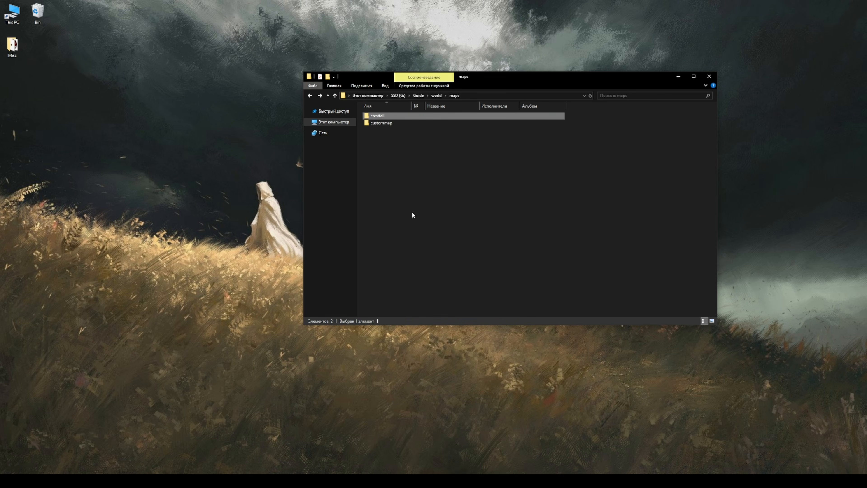
double_click(385, 123)
right_click(584, 177)
left_click(610, 227)
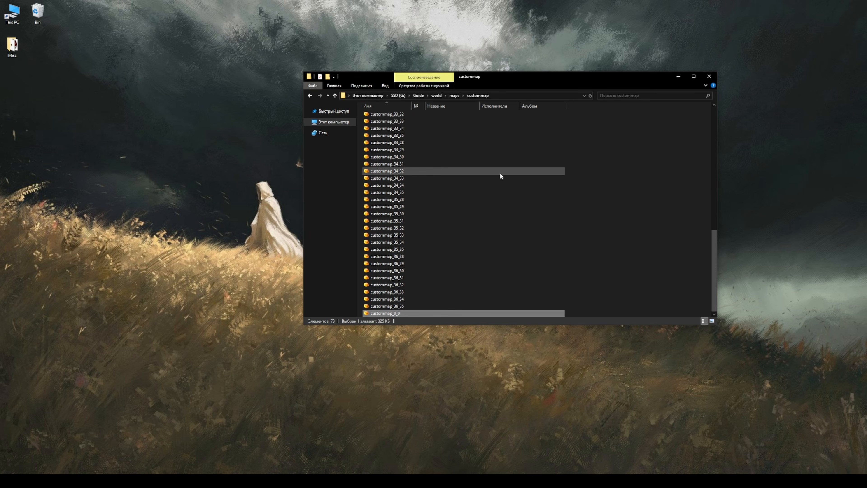
Load custommap.wdt in GruulMe, delete all tiles from the ADT array and rebuild it by scanning the directory
scroll(492, 178, "up", 15)
double_click(379, 124)
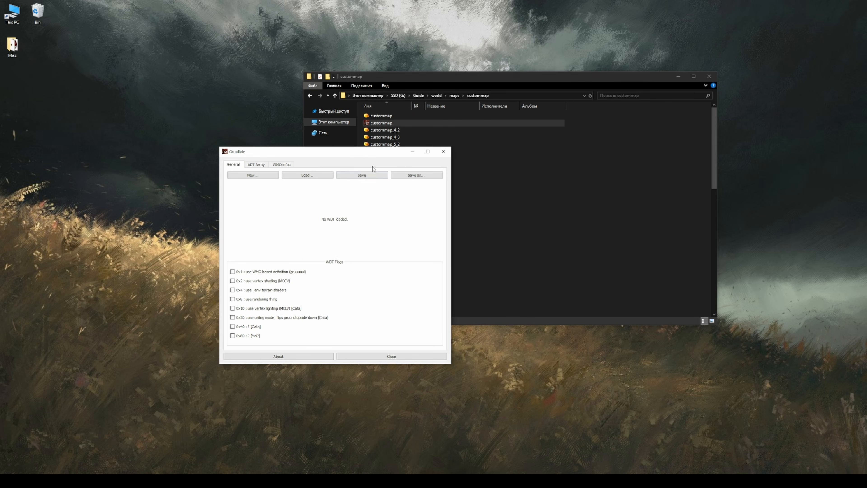
left_click(306, 175)
double_click(297, 205)
left_click(256, 165)
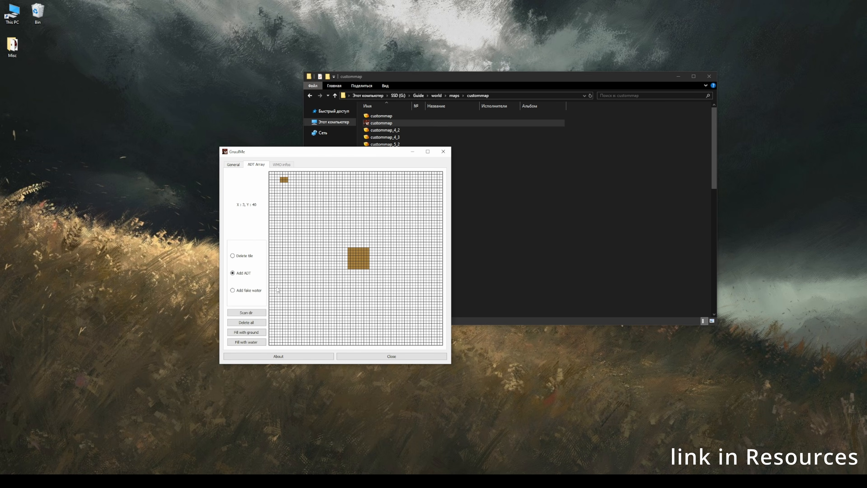
left_click(246, 322)
left_click(246, 313)
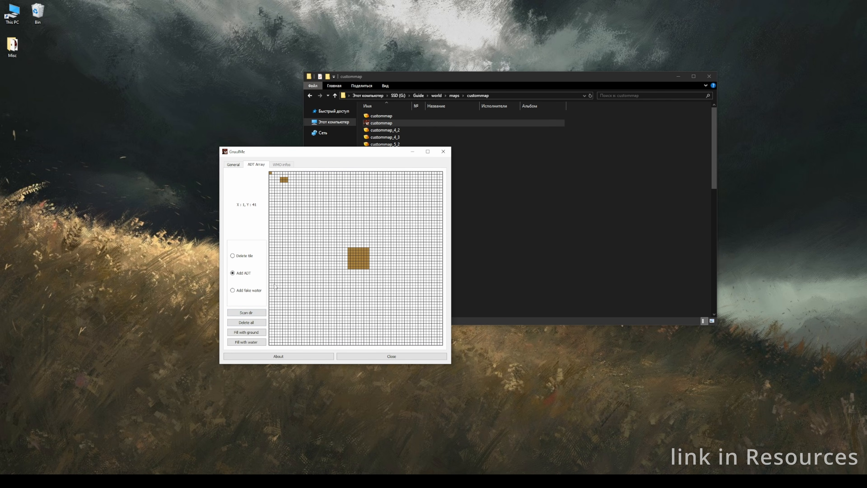
Save the updated custommap.wdt and close GruulMe
left_click(233, 165)
left_click(369, 177)
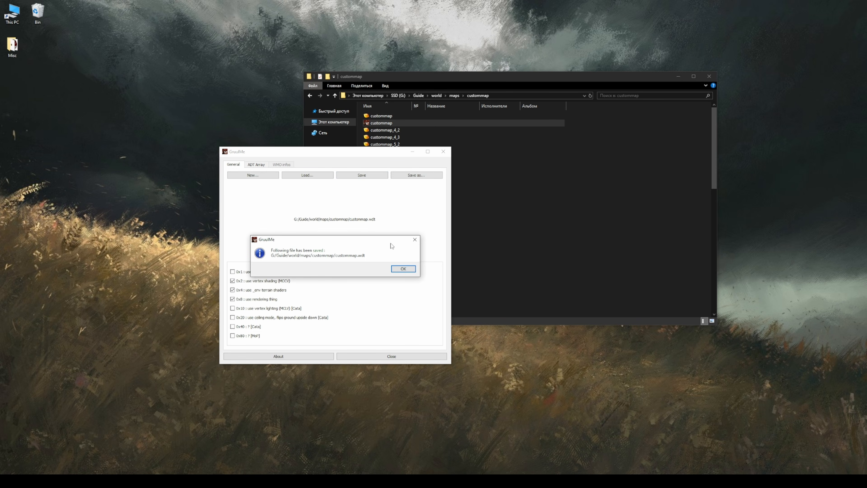
left_click(401, 269)
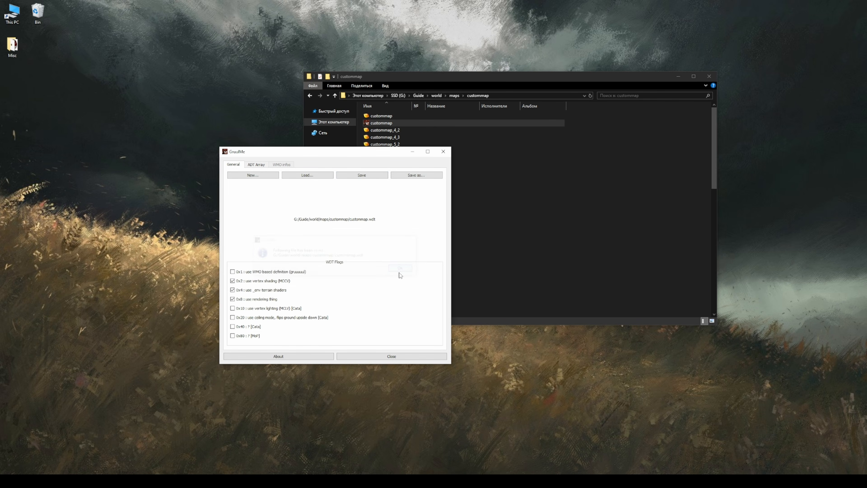
left_click(443, 151)
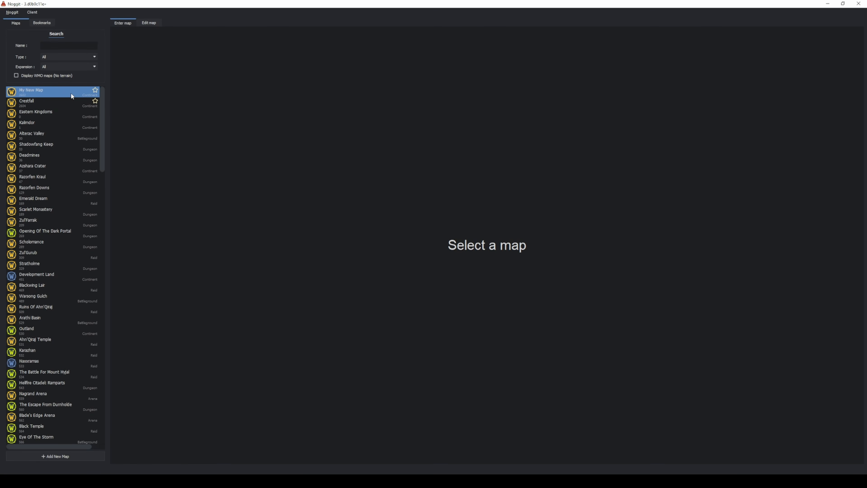
Enter My New Map at the isolated corner tile, switch to the object editor, and select and copy all its objects
left_click(70, 92)
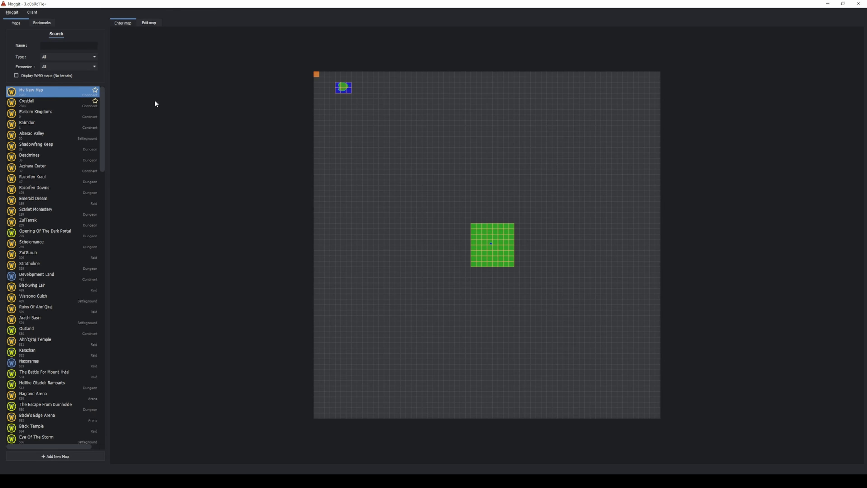
left_click(426, 274)
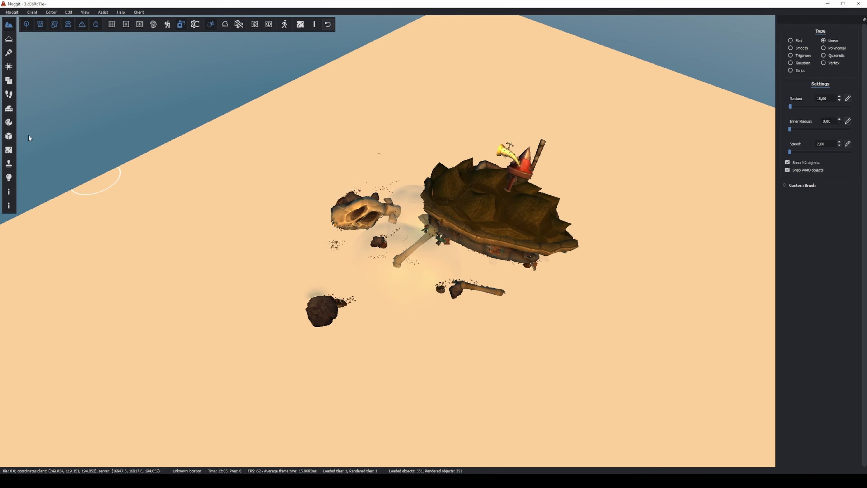
left_click(8, 136)
left_click_drag(249, 147, 624, 398)
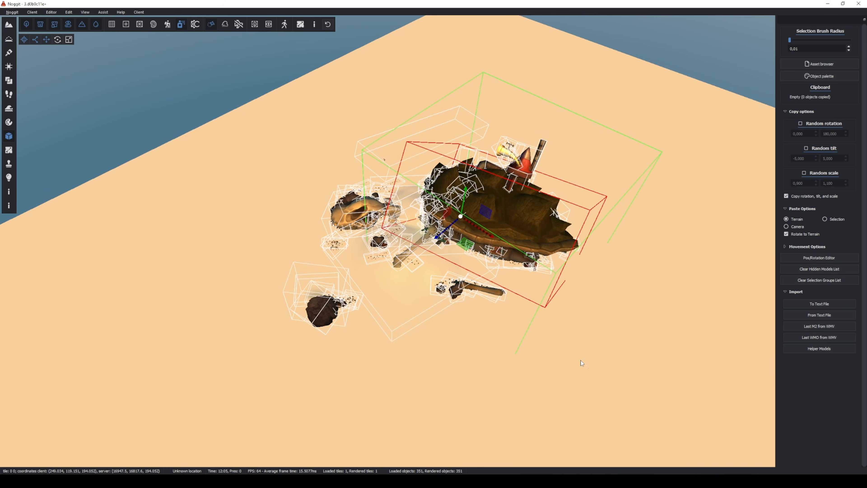
Jump to the central tile block through the minimap and paste the copied objects into the lake
key("m")
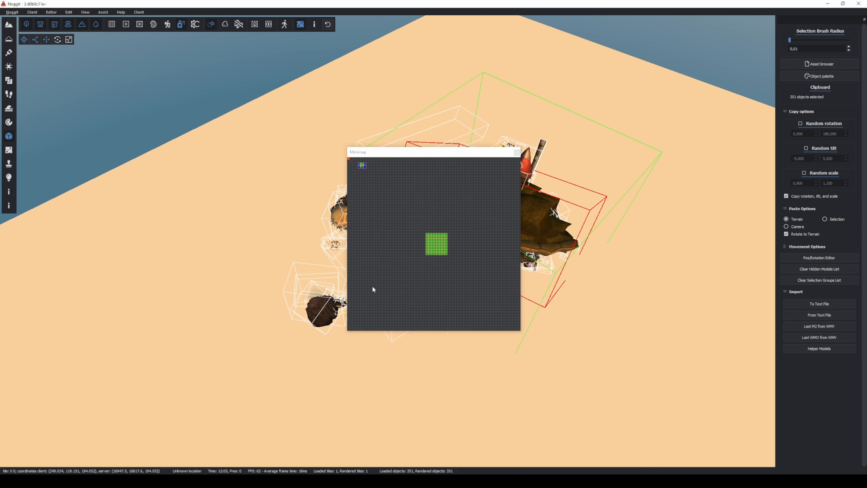
left_click(436, 245)
key("m")
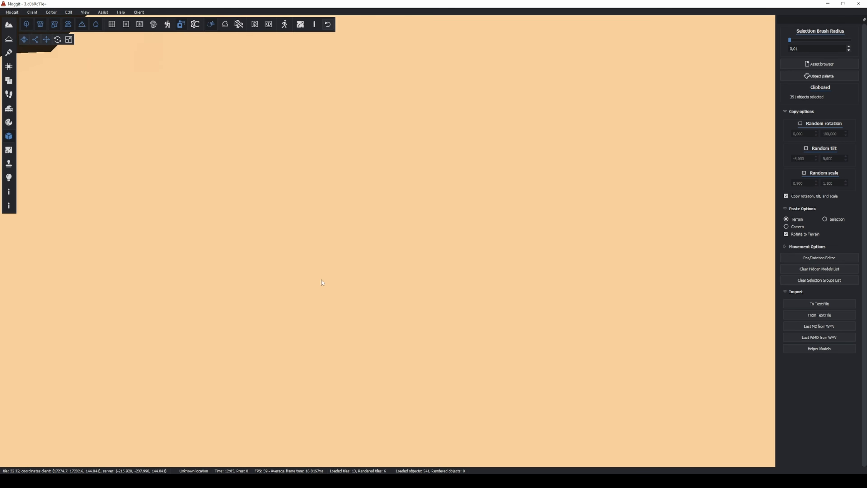
key("a")
right_click_drag(321, 280, 353, 256)
key("w")
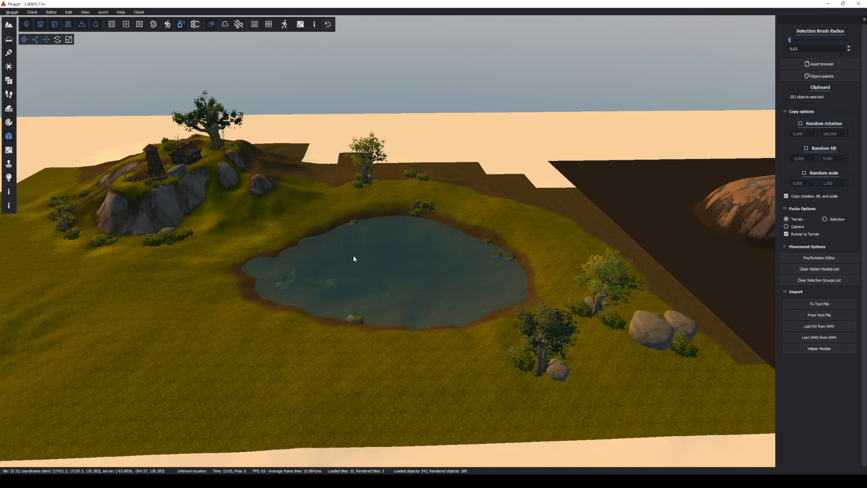
key("w")
key("ctrl+v")
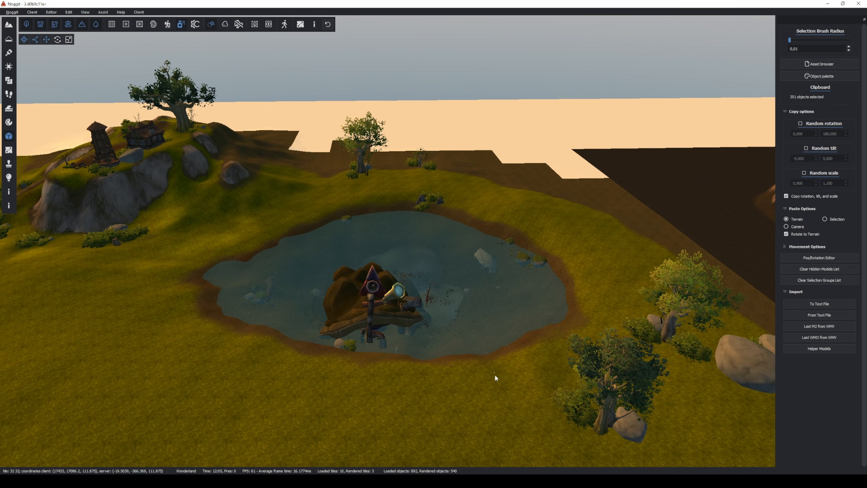
key("s")
key("d")
right_click_drag(495, 375, 211, 414)
key("w")
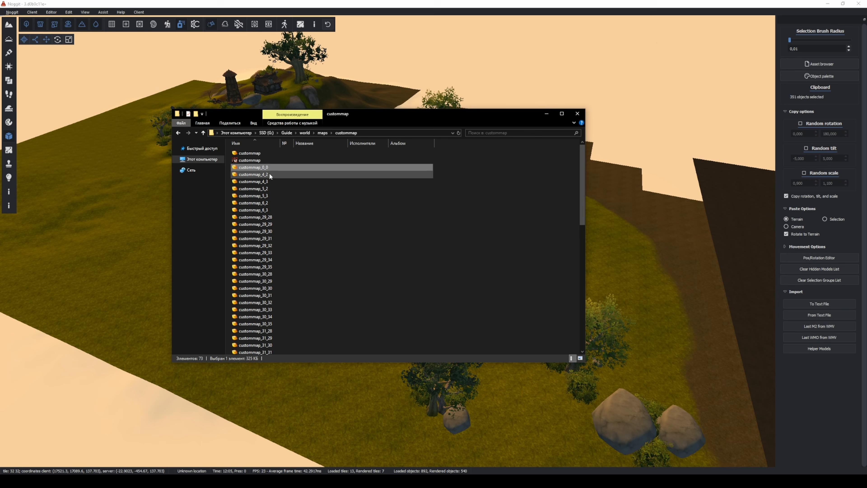
Move the files custommap_0_0 through custommap_6_3 out of the custommap folder into the parent maps folder
left_click(267, 207, "shift")
right_click(267, 199)
left_click(291, 273)
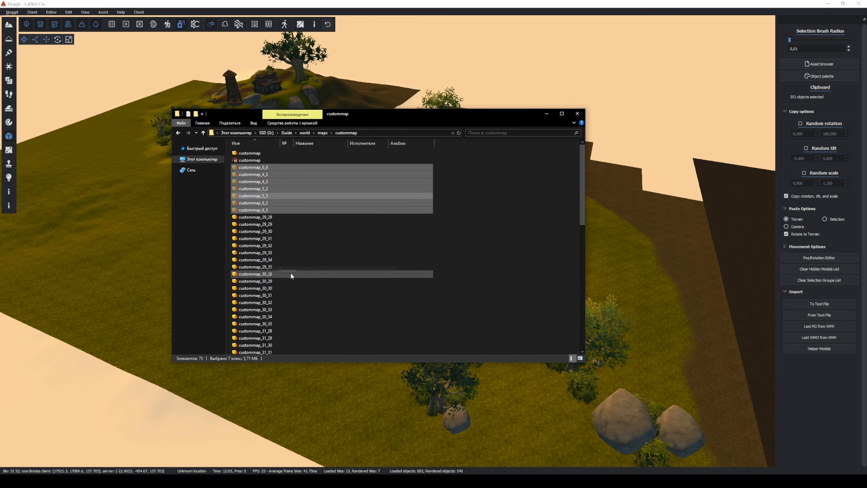
key("BackSpace")
right_click(290, 272)
left_click(304, 320)
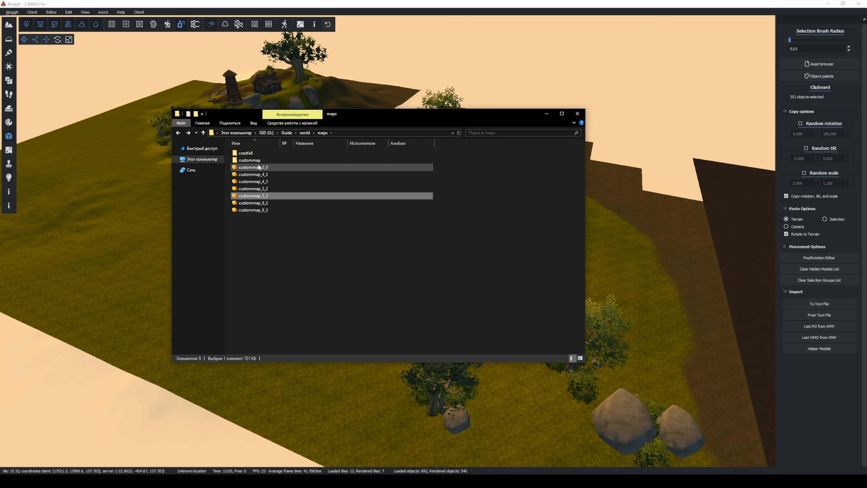
Load custommap.wdt from the custommap folder in GruulMe, clear its ADT array and rescan the directory
double_click(258, 163)
double_click(258, 163)
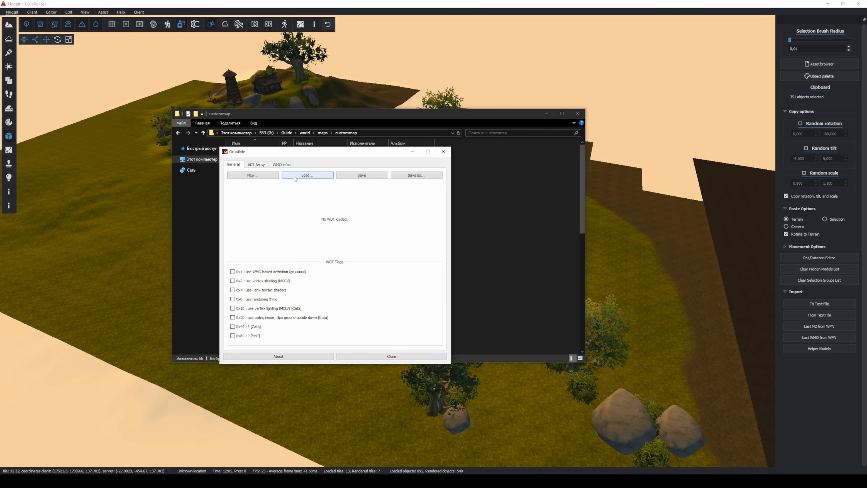
left_click(294, 179)
double_click(295, 204)
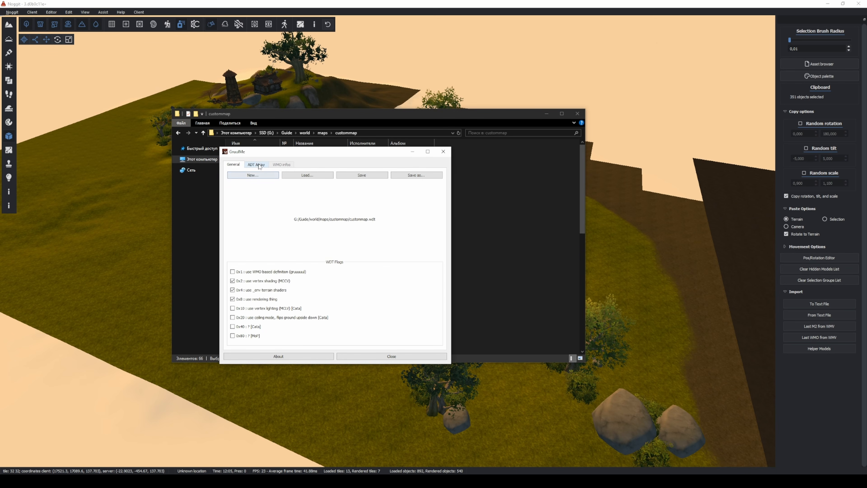
left_click(256, 165)
left_click(249, 322)
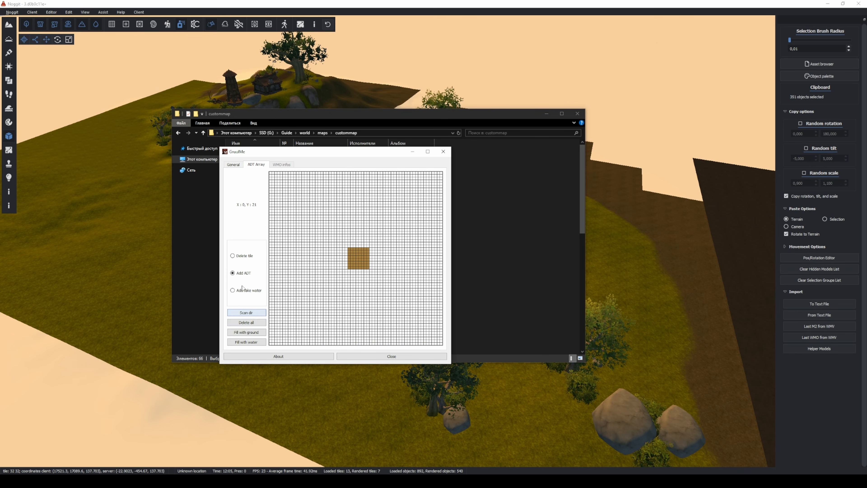
Save the rescanned custommap.wdt and dismiss the save message
left_click(234, 165)
left_click(368, 177)
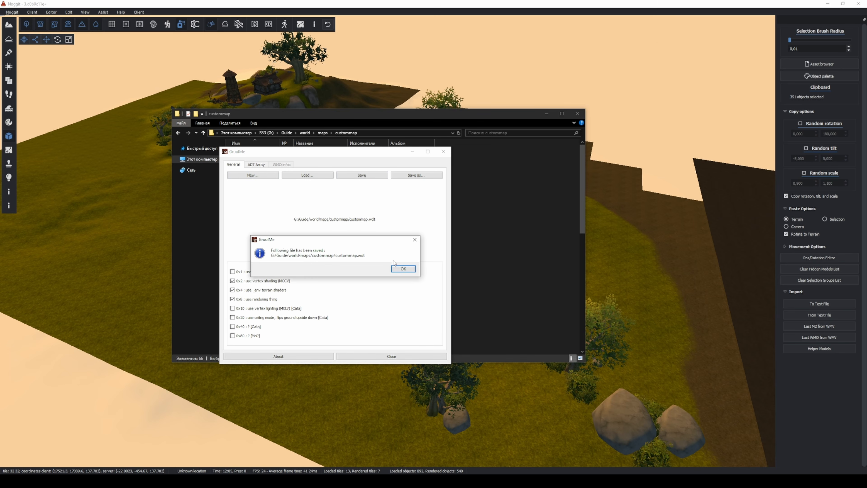
left_click(400, 268)
left_click(476, 234)
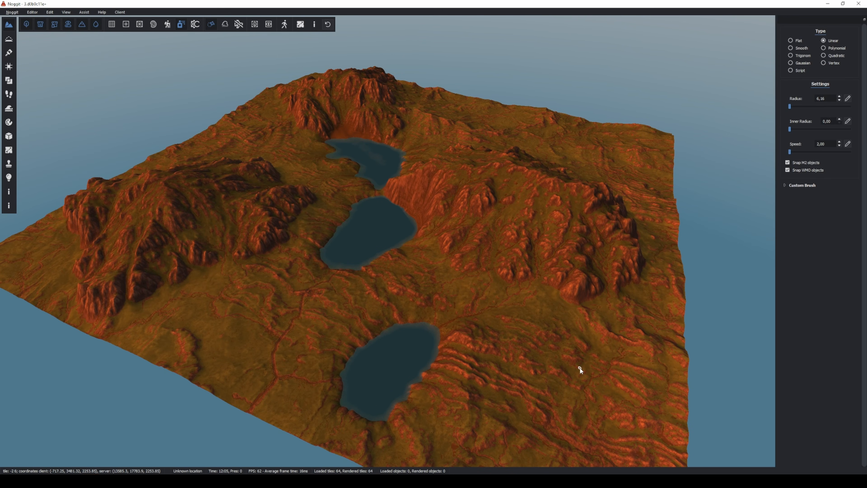
Examine the mountainous terrain around the three lakes in Noggit
key("d")
key("w")
right_click_drag(580, 368, 567, 362)
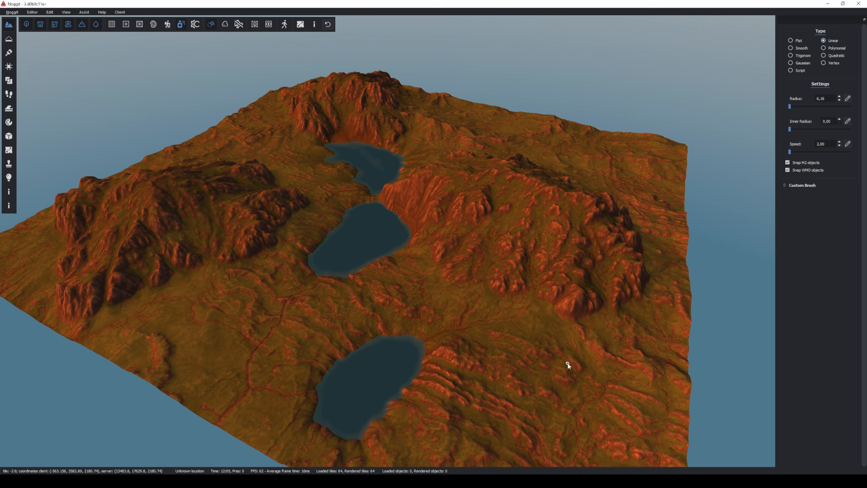
key("w")
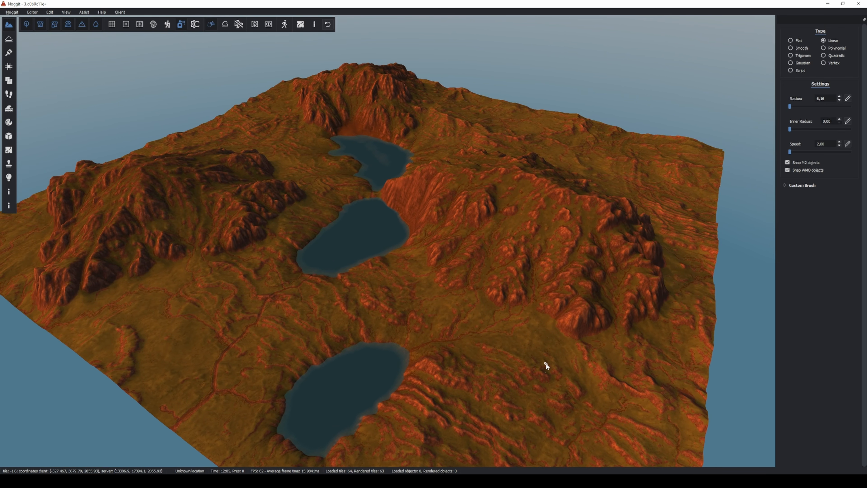
key("w")
key("d")
right_click_drag(546, 363, 534, 359)
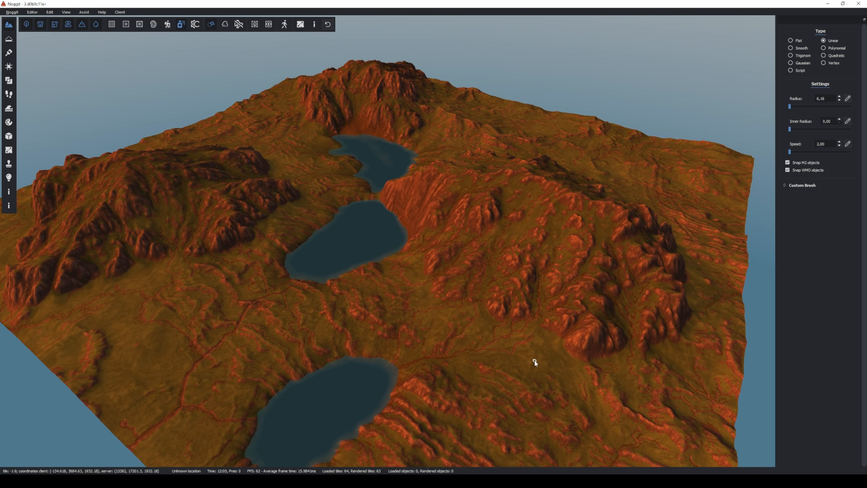
key("w")
Review the global export and import options for alphamaps, heightmaps and vertex color maps
left_click(84, 12)
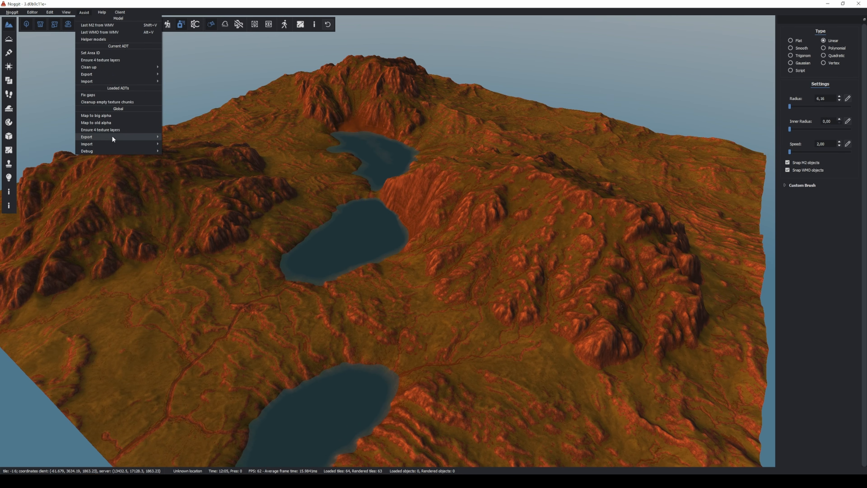
mouse_move(118, 146)
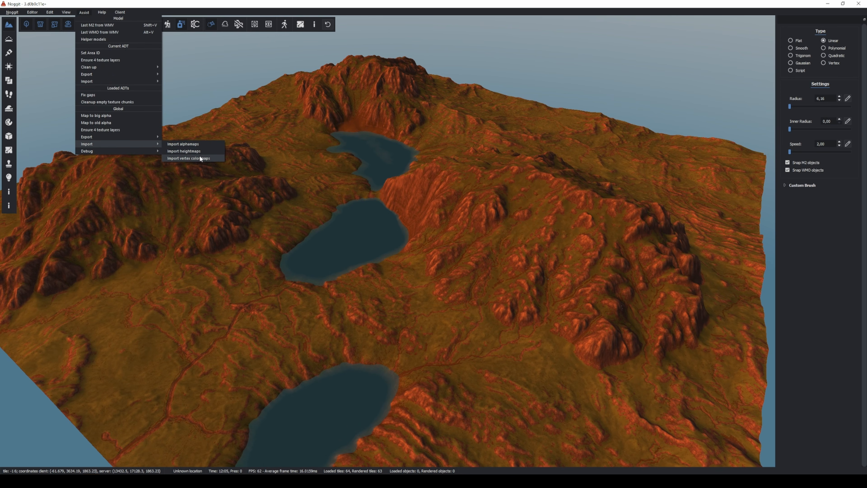
left_click(189, 158)
key("w")
key("a")
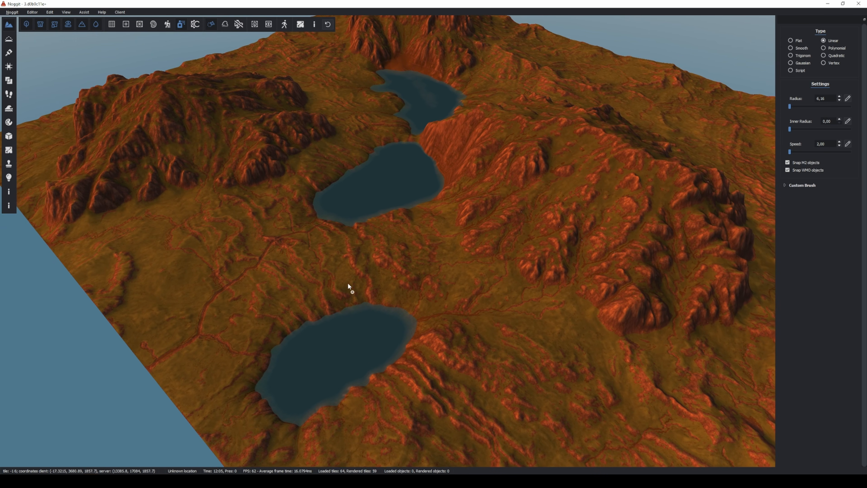
key("d")
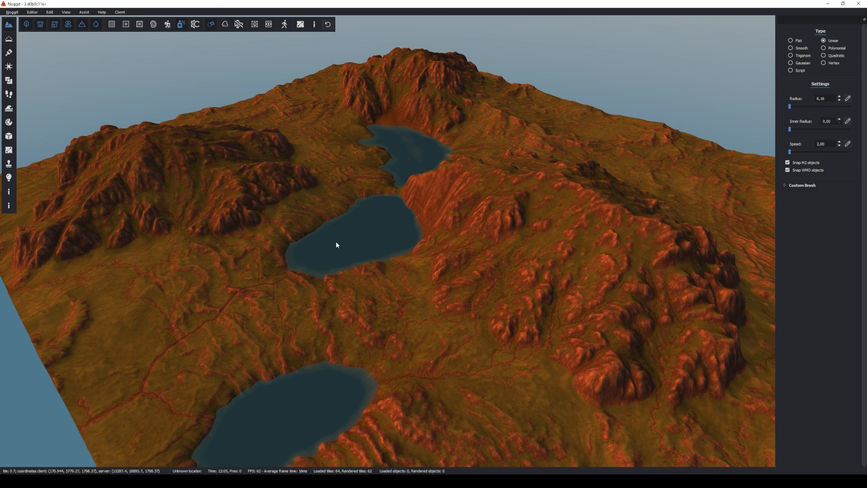
key("d")
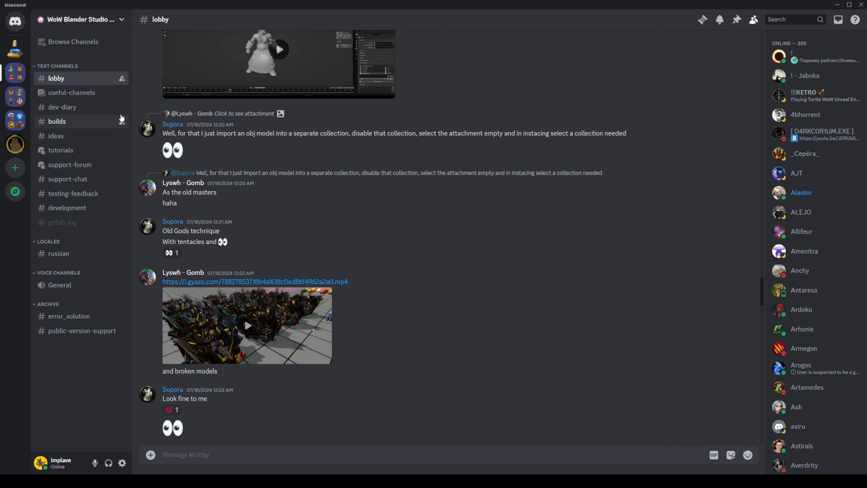
Switch to the WoW Blender Studio server in Discord and browse its useful-channels, builds and tutorials channels
left_click(77, 93)
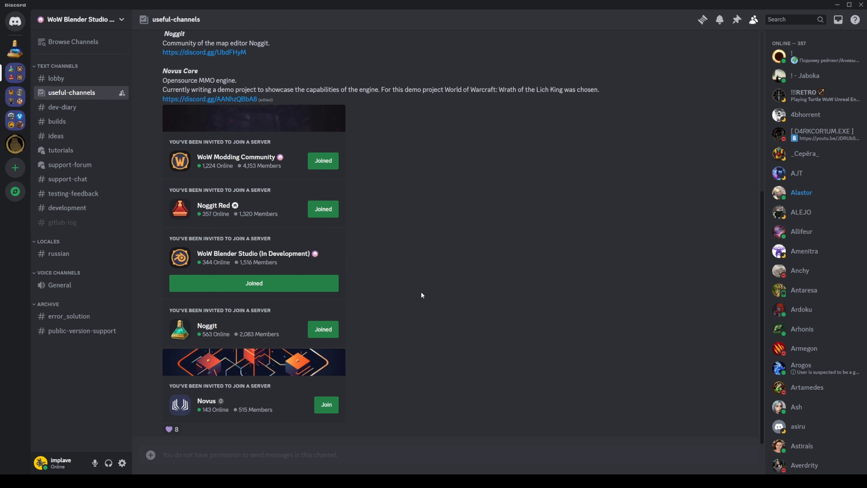
left_click(89, 127)
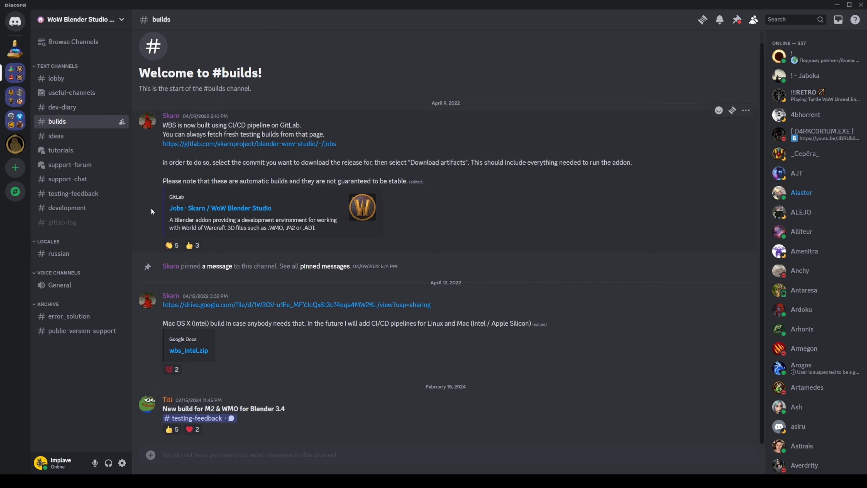
left_click(89, 152)
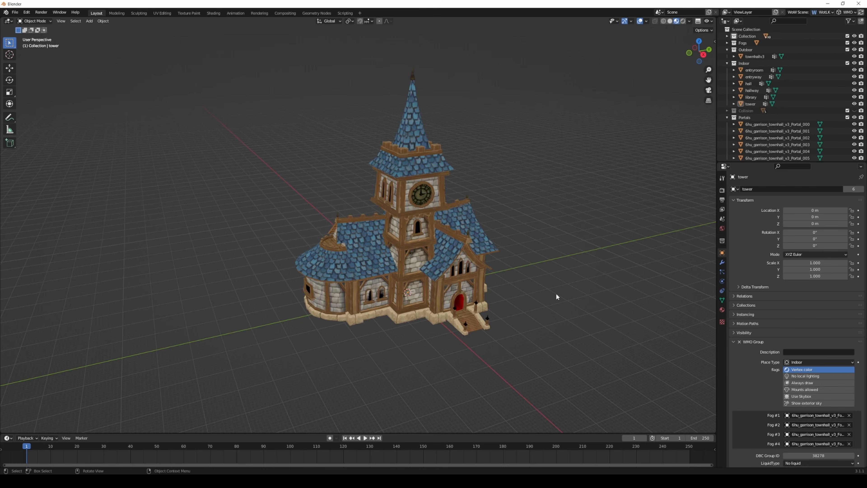
In Blender, view the town hall model from several angles and briefly toggle the visibility of the townhallv3 exterior
middle_click_drag(556, 293, 548, 275)
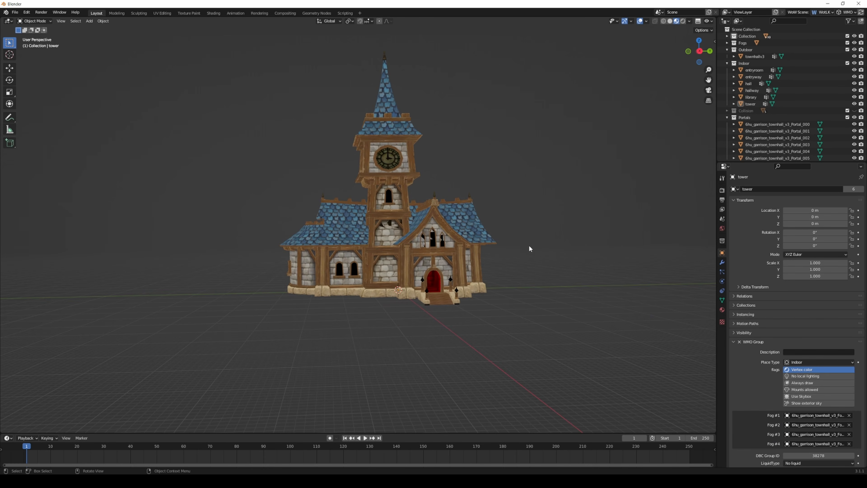
middle_click_drag(529, 247, 550, 276)
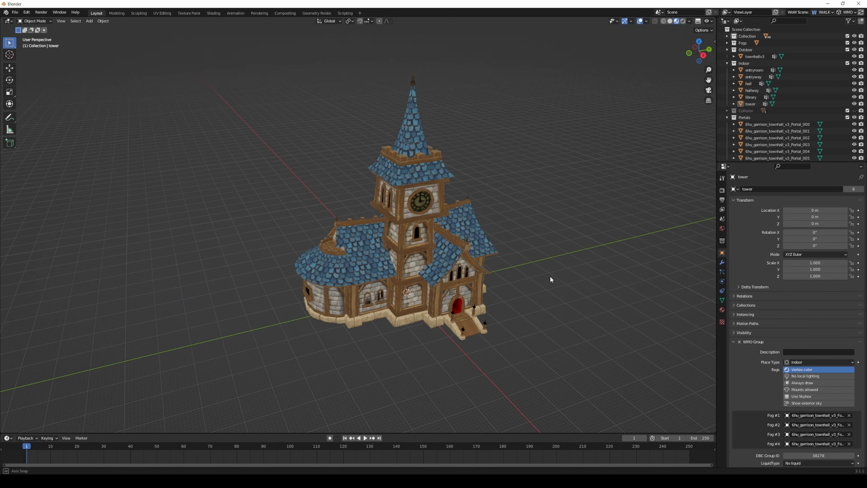
left_click(853, 56)
left_click(854, 56)
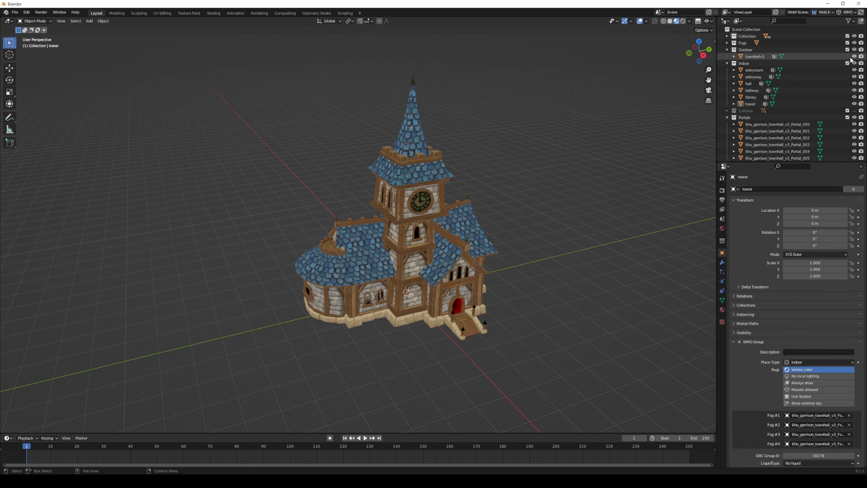
Inspect the WMO properties of the hallway, library and tower groups and of the town hall's portals
left_click(751, 90)
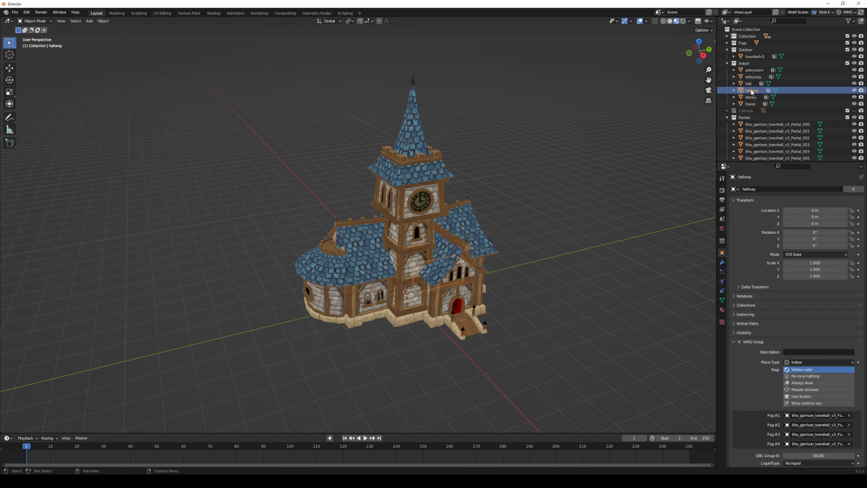
left_click(750, 97)
left_click(752, 104)
left_click(765, 124)
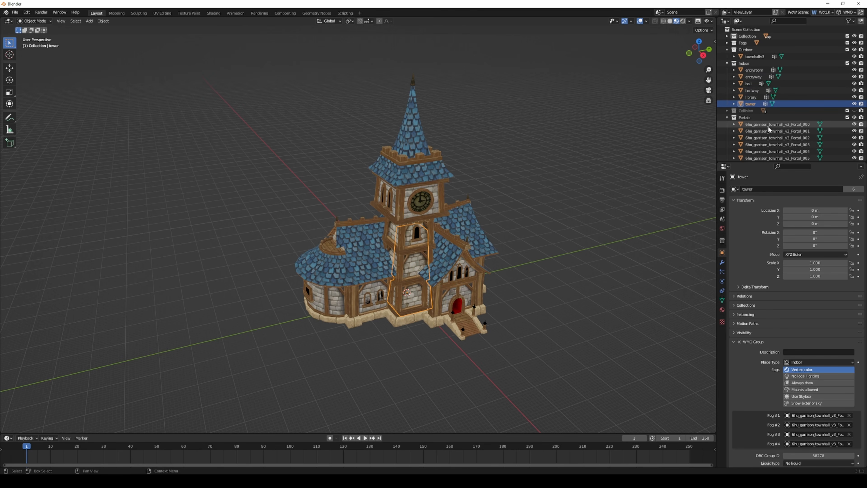
left_click(769, 137)
left_click(772, 144)
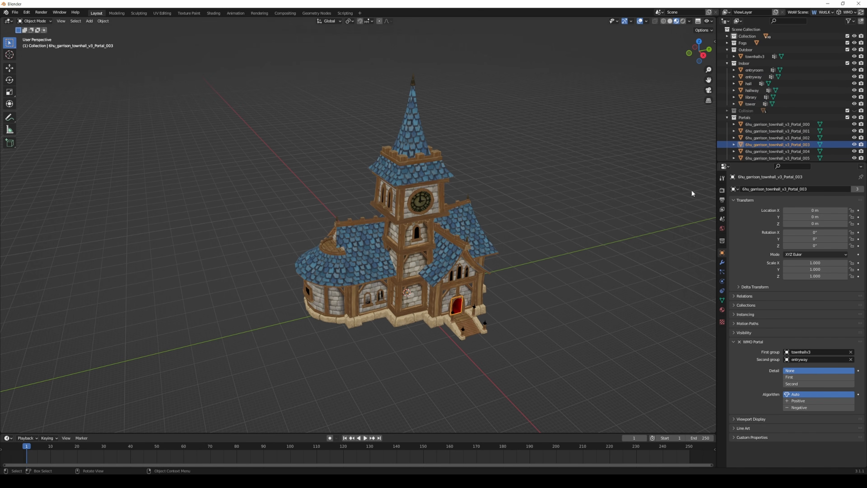
left_click(587, 256)
middle_click_drag(596, 242, 403, 187)
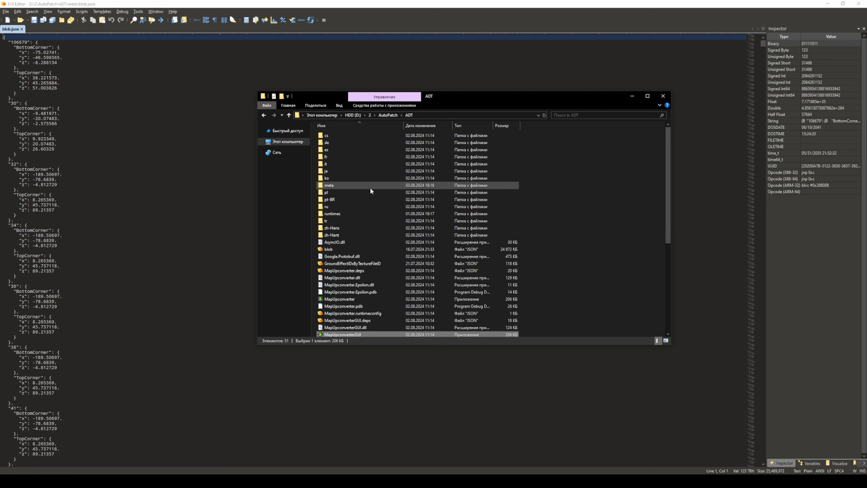
Locate the blob file in the ADT folder's meta subfolder and highlight the corner coordinates of entry 30 in blob.json
double_click(369, 187)
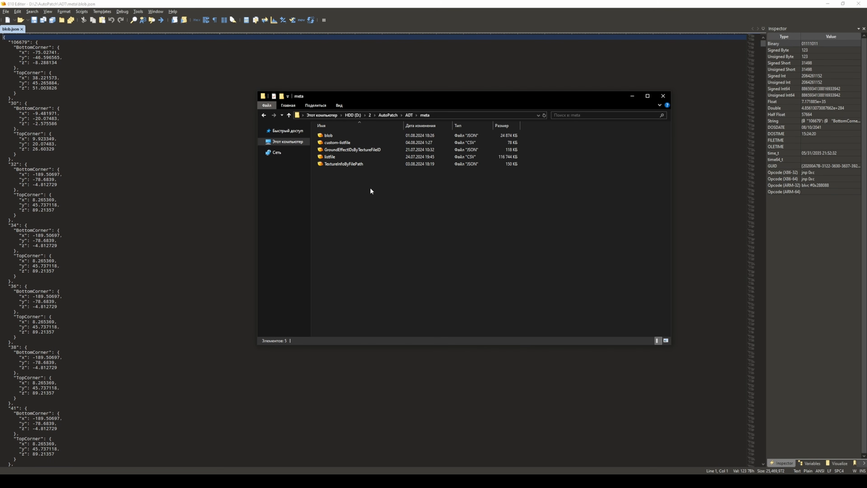
left_click(330, 135)
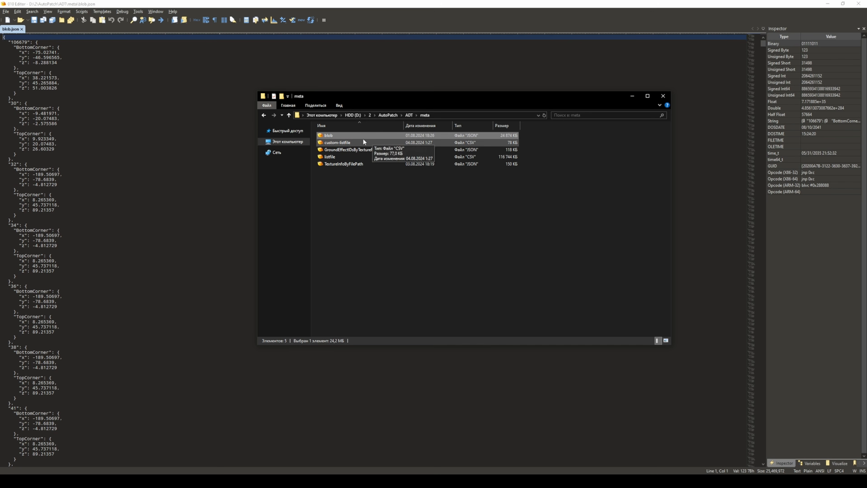
left_click(132, 123)
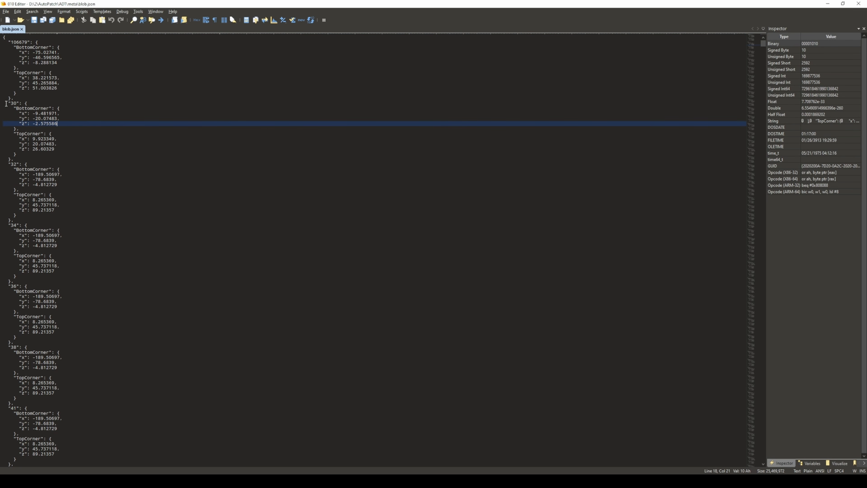
left_click_drag(6, 103, 34, 160)
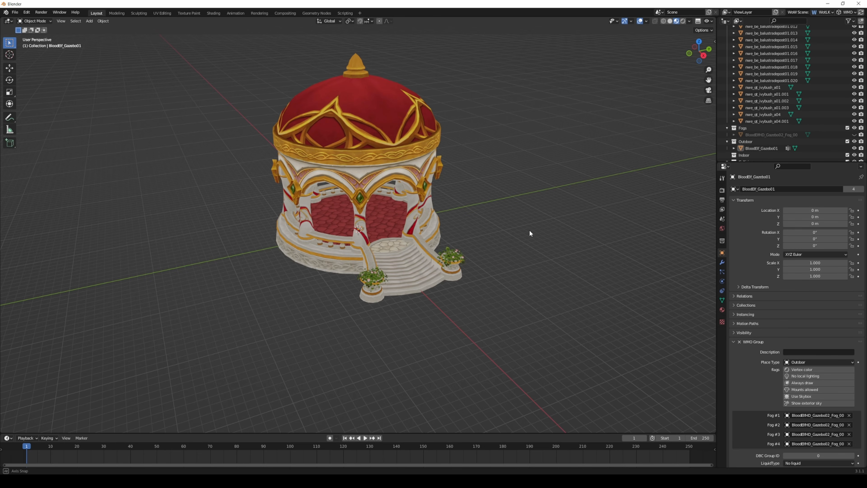
Check the BloodElfHD_Gazebo02 WMO files in the SLFiledataConverter INPUT folder, convert them with MultiConverter and open the OUTPUT folder
middle_click_drag(529, 229, 575, 190)
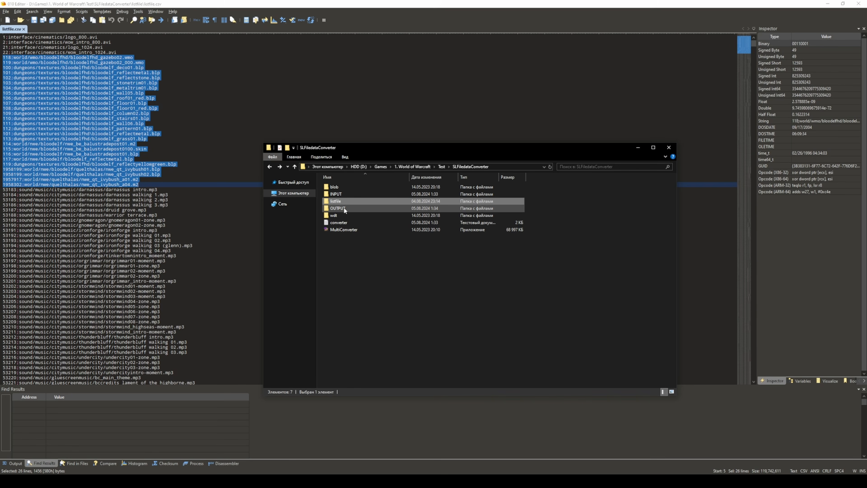
double_click(345, 194)
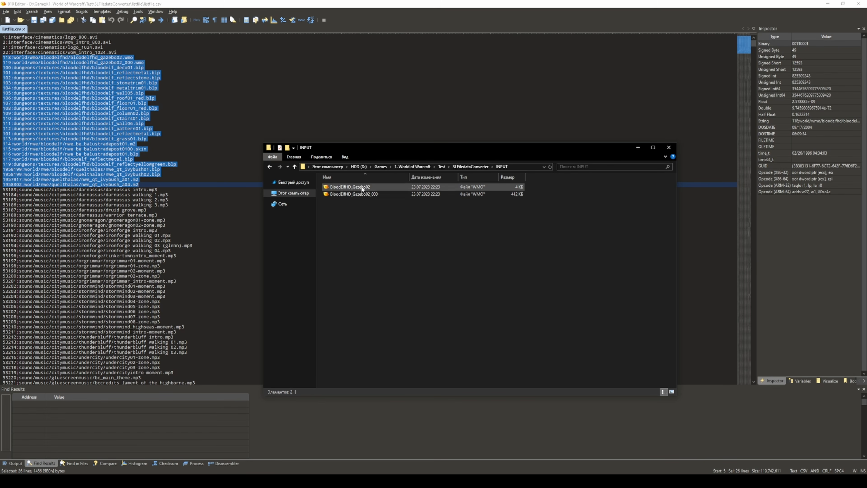
key("alt+Left")
double_click(377, 230)
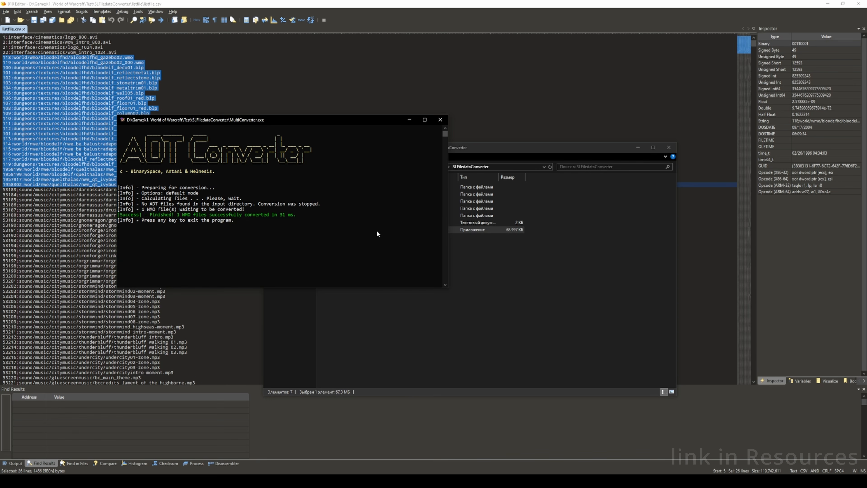
left_click(453, 255)
double_click(359, 208)
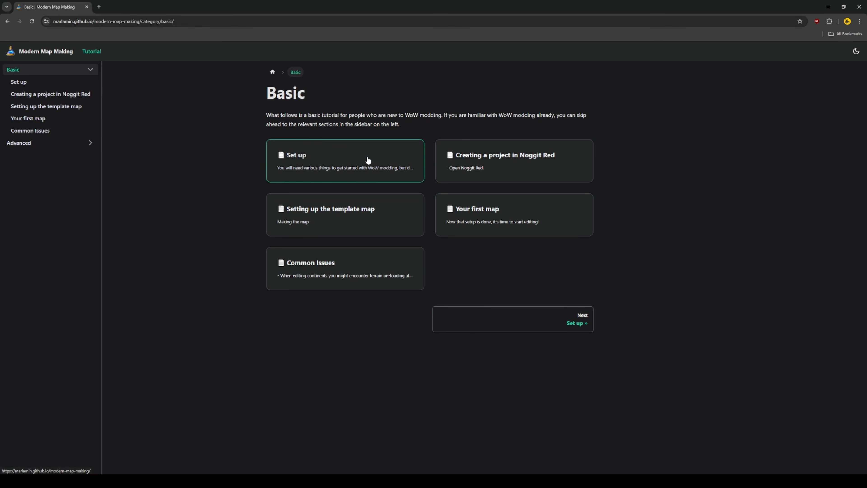
Browse the Modern Map Making guide's pages on set up, creating a project in Noggit Red and setting up the template map
left_click(367, 160)
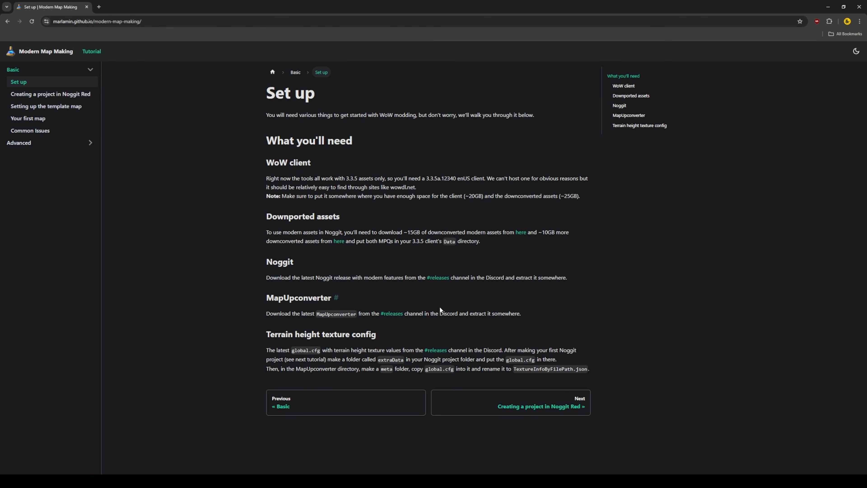
left_click(542, 408)
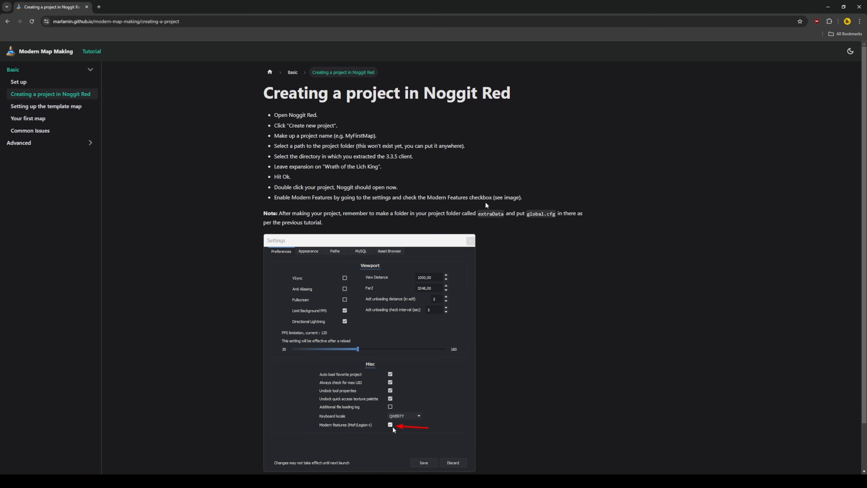
scroll(487, 205, "down", 2)
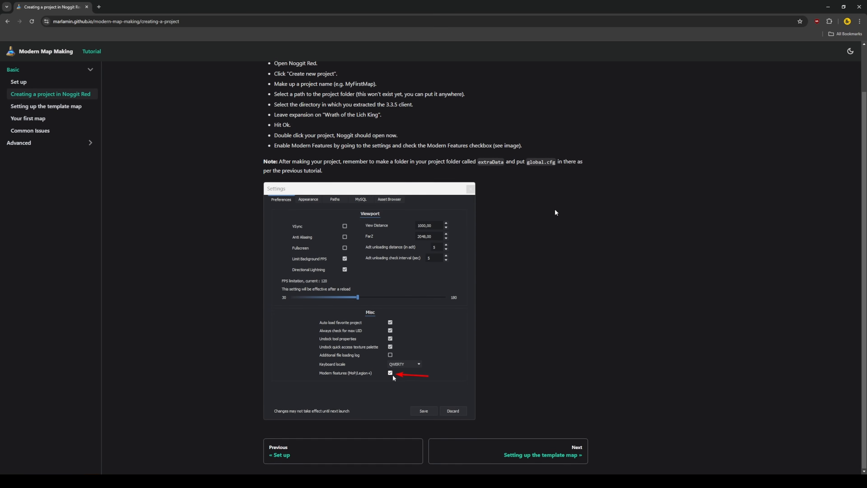
left_click(563, 452)
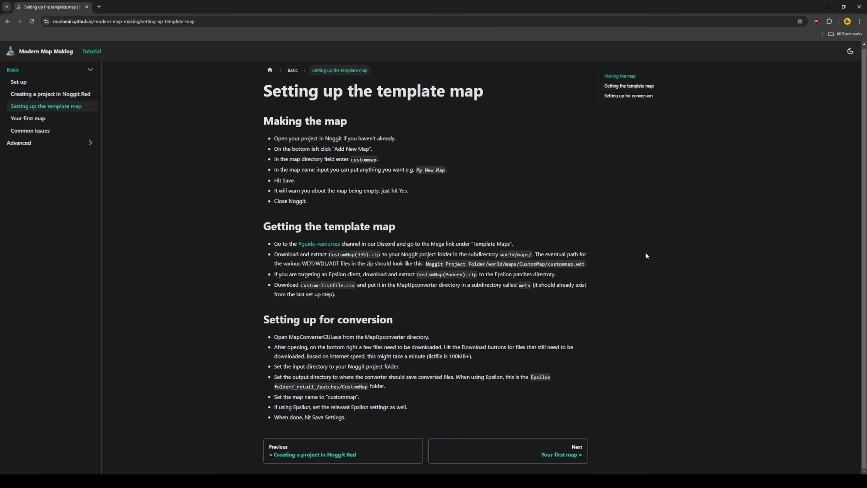